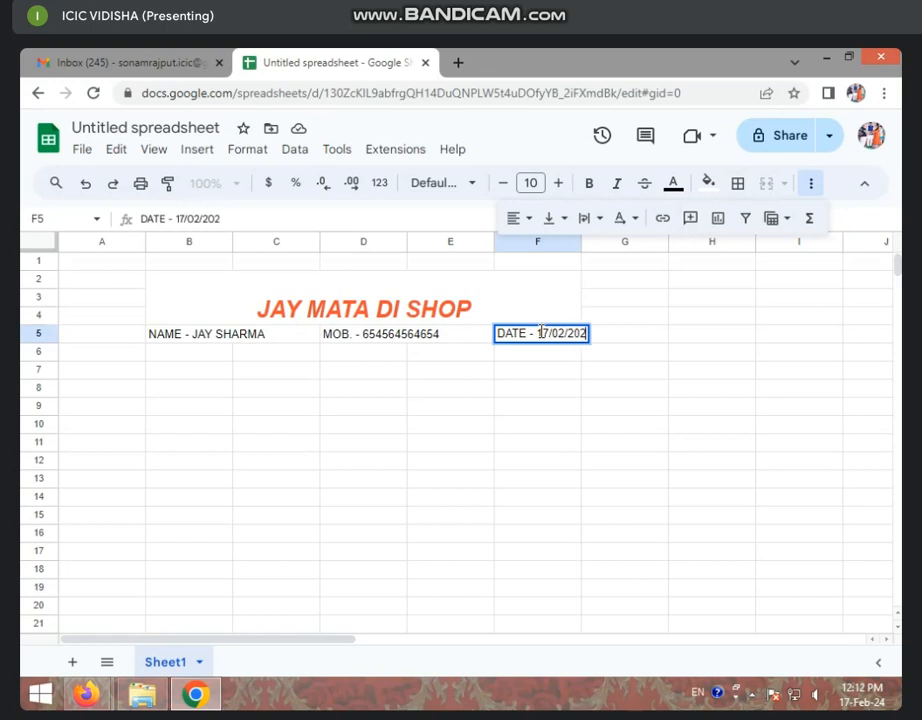
# Finish the date entry in F5 as DATE - 17/02/2024 and widen column F to fit the text.
pyautogui.press('Return')
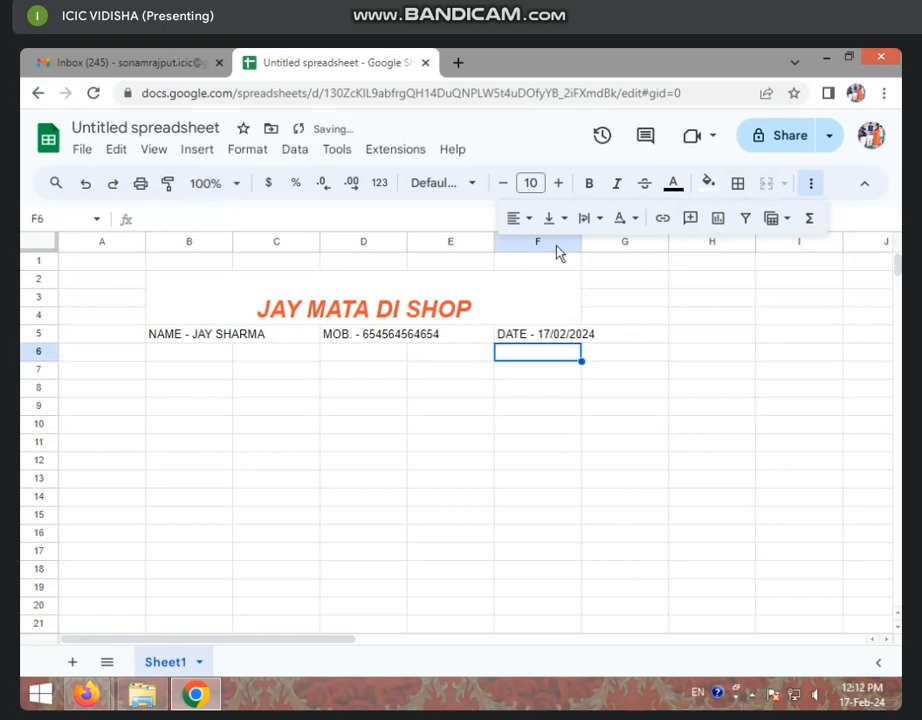
pyautogui.moveTo(583, 244); pyautogui.dragTo(600, 250)
# Apply all borders in black to the bill range B2:F20.
pyautogui.moveTo(210, 302); pyautogui.dragTo(364, 609)
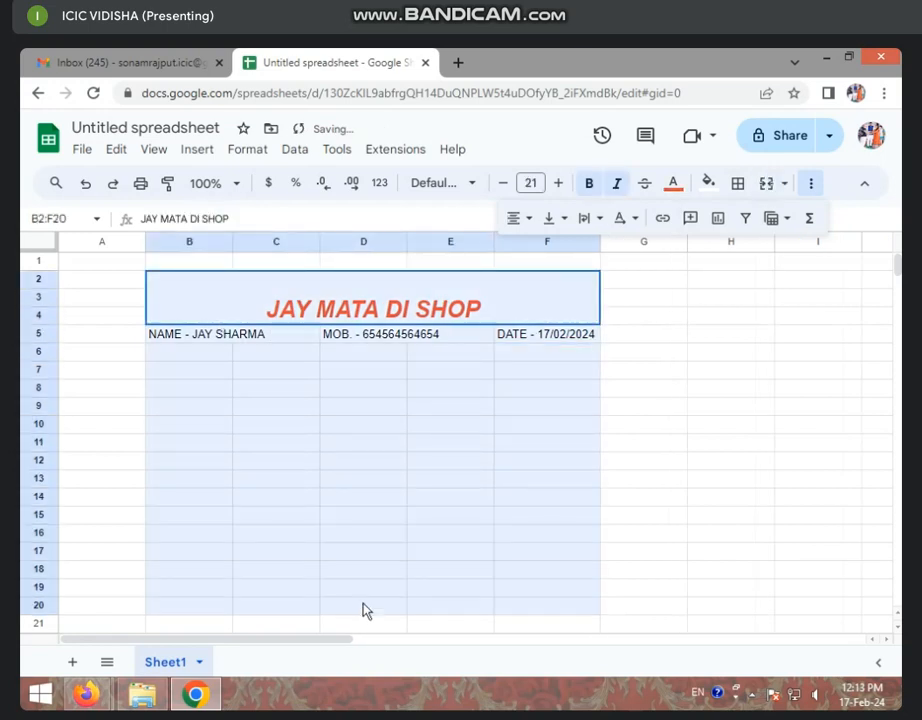
pyautogui.click(740, 187)
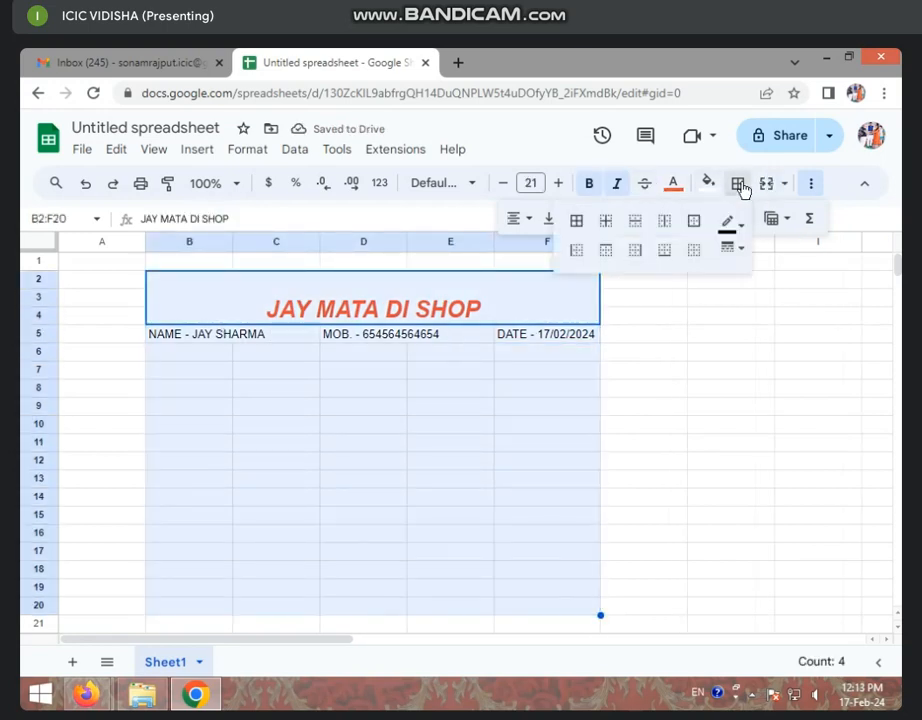
pyautogui.click(575, 221)
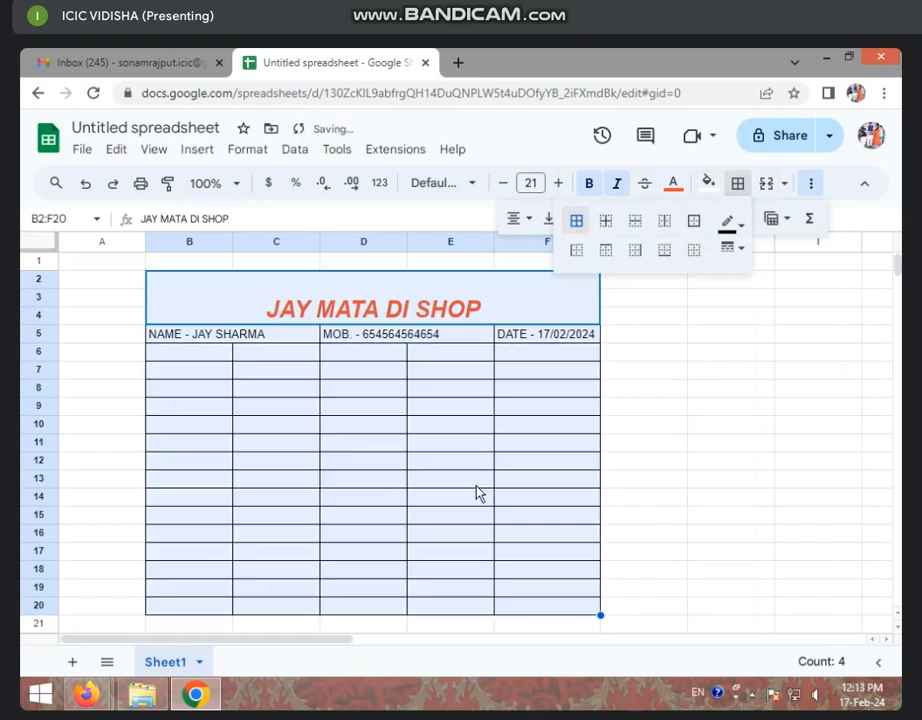
pyautogui.click(385, 480)
pyautogui.click(196, 358)
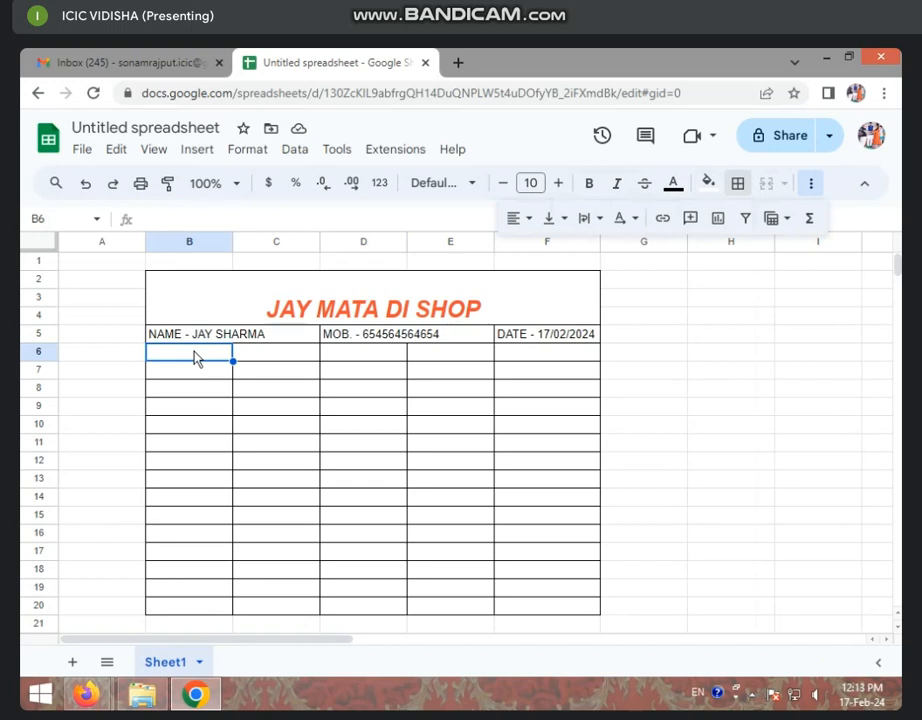
pyautogui.click(239, 438)
pyautogui.click(206, 356)
pyautogui.write('COM')
pyautogui.press('BackSpace')
pyautogui.press('BackSpace')
pyautogui.press('BackSpace')
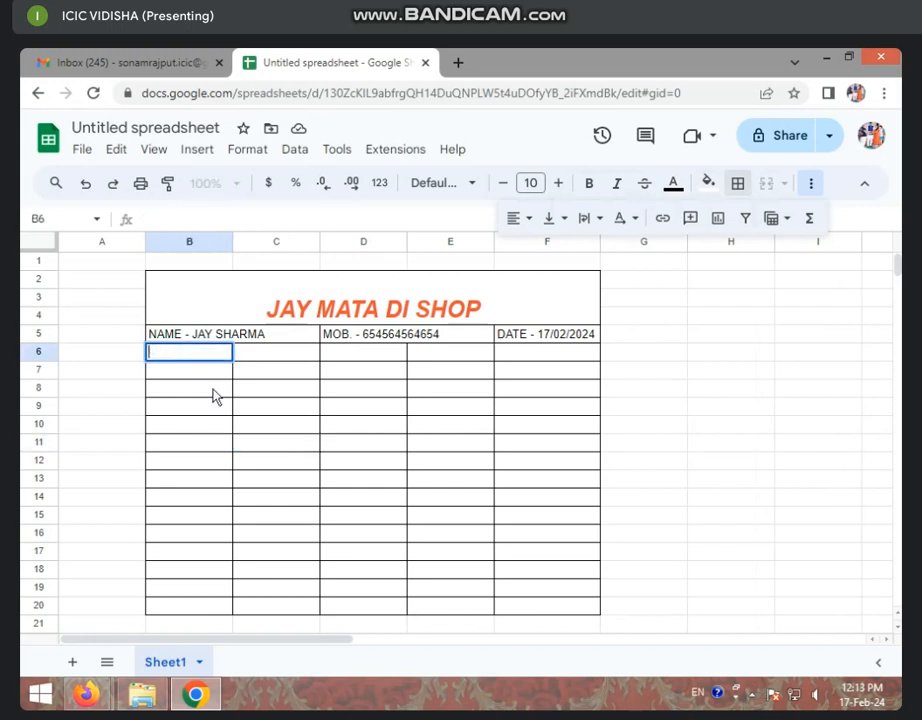
pyautogui.click(218, 386)
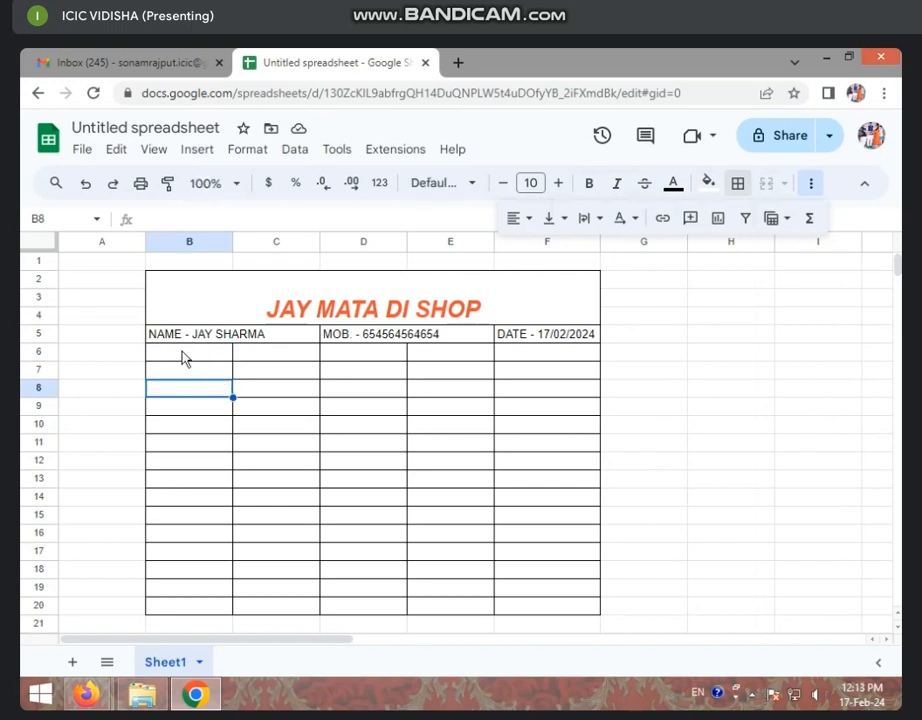
pyautogui.click(420, 316)
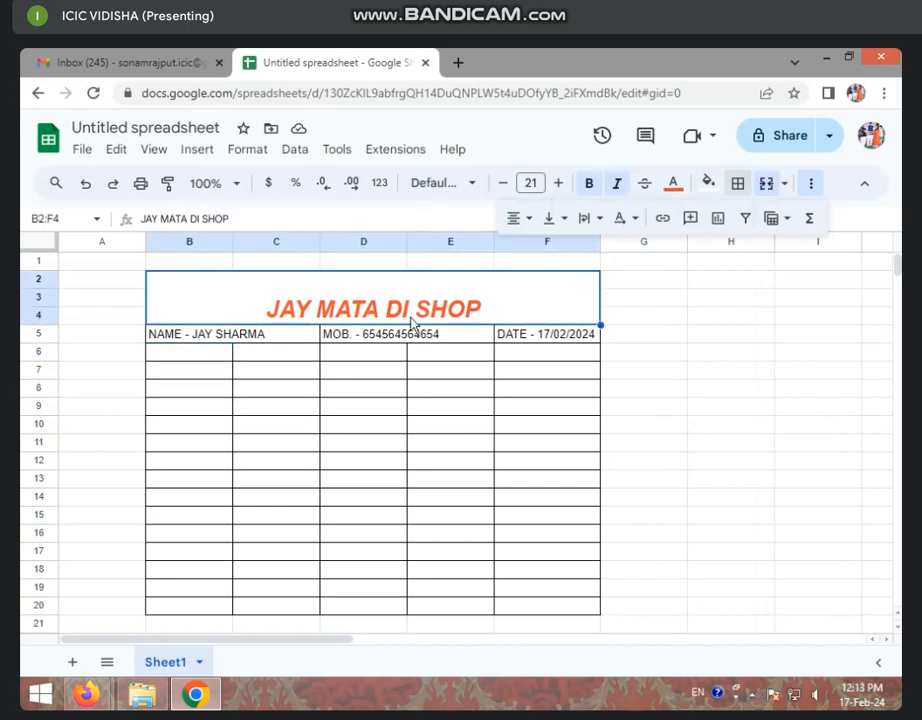
# Enter the column headings PROD. NAME in B6 and RATE in C6.
pyautogui.click(195, 354)
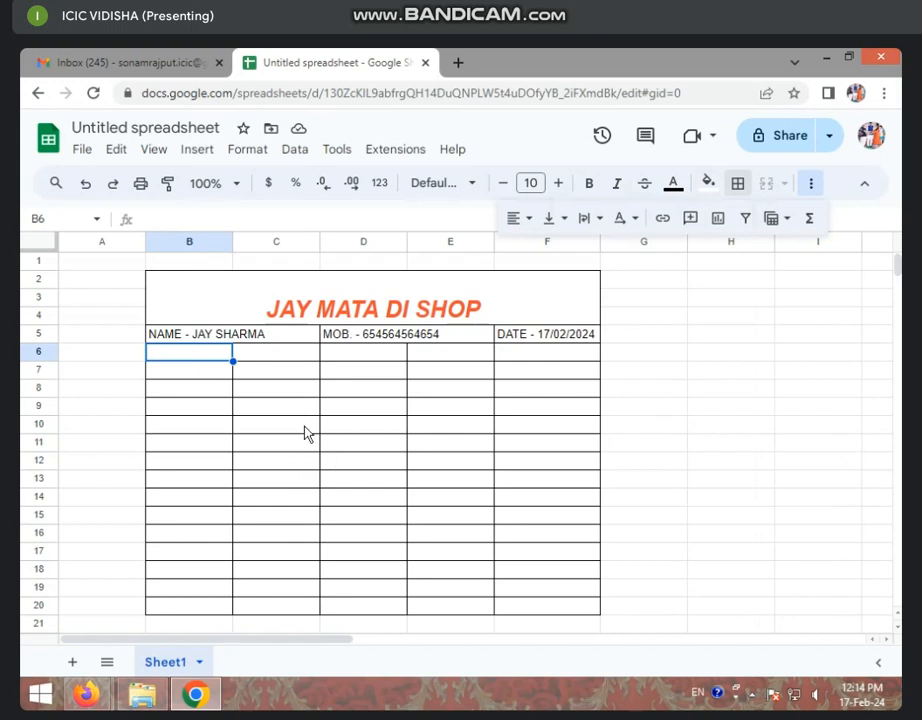
pyautogui.click(243, 384)
pyautogui.click(197, 356)
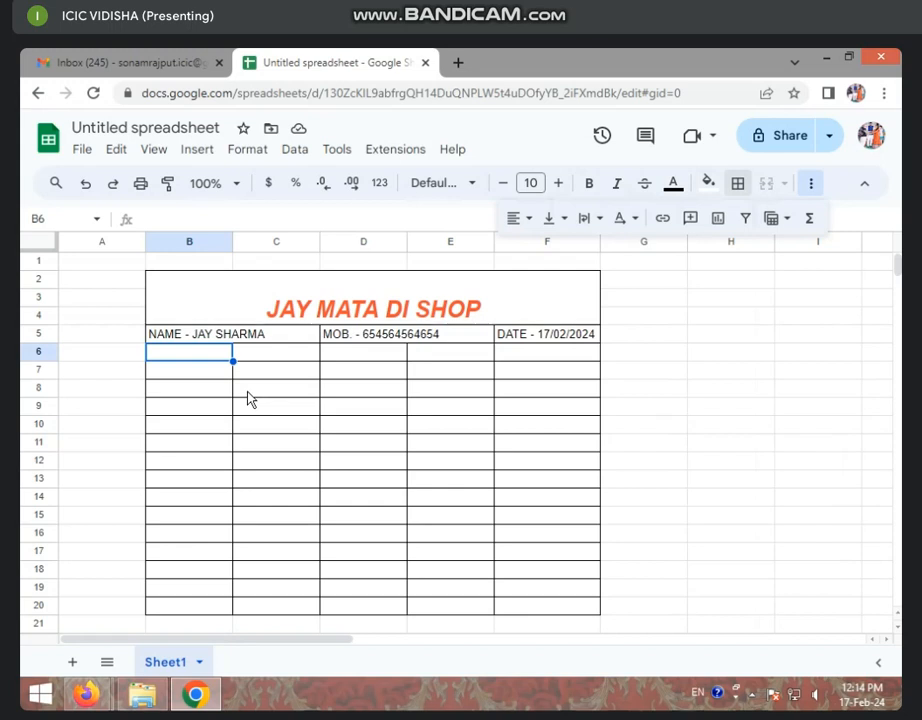
pyautogui.write('PROD')
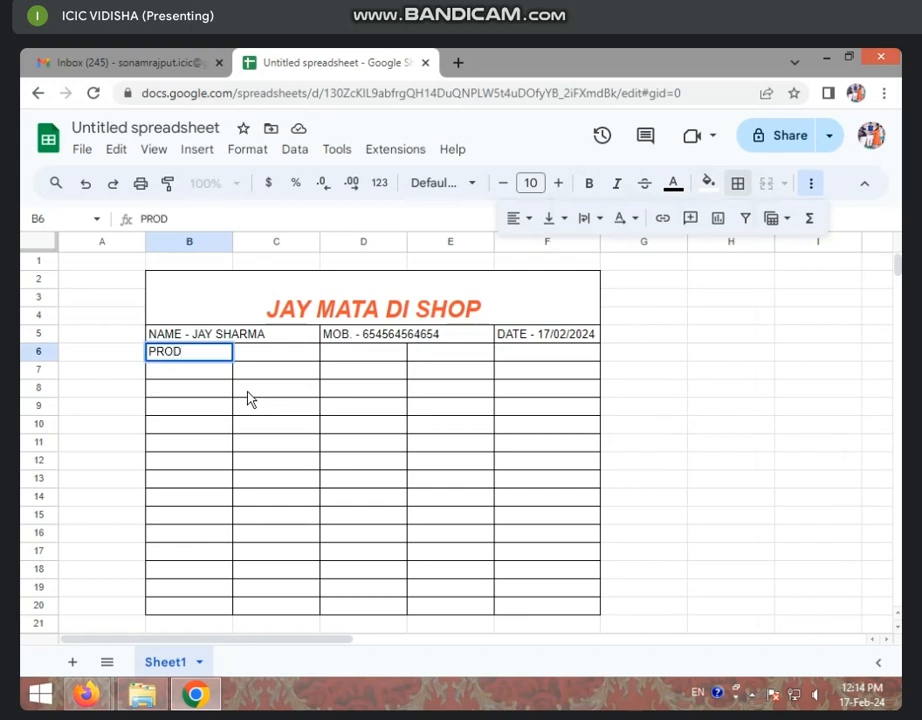
pyautogui.write('. NAME')
pyautogui.press('Tab')
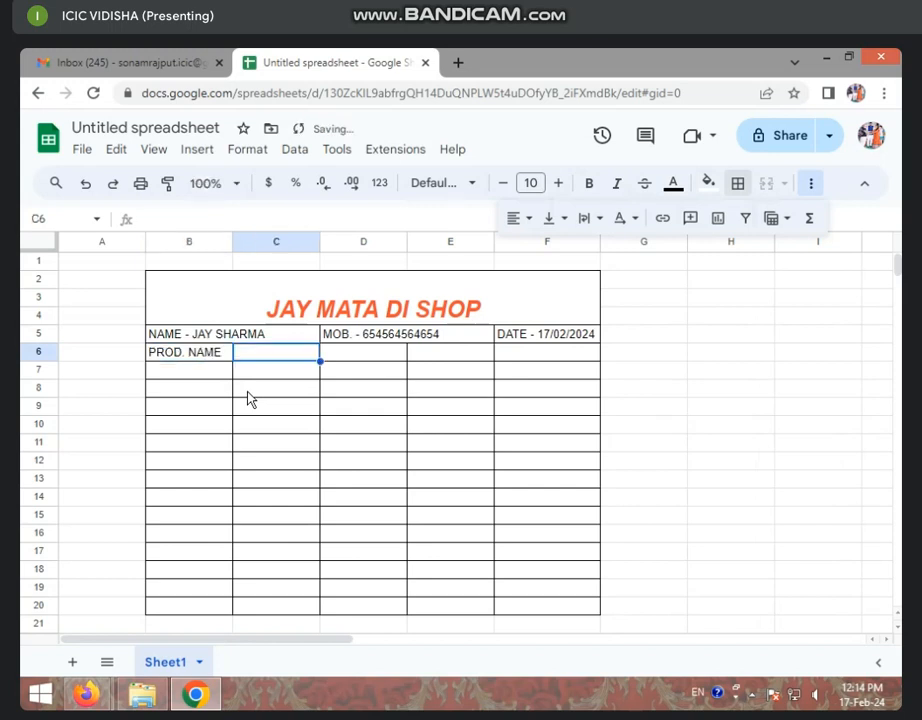
pyautogui.write('RATE')
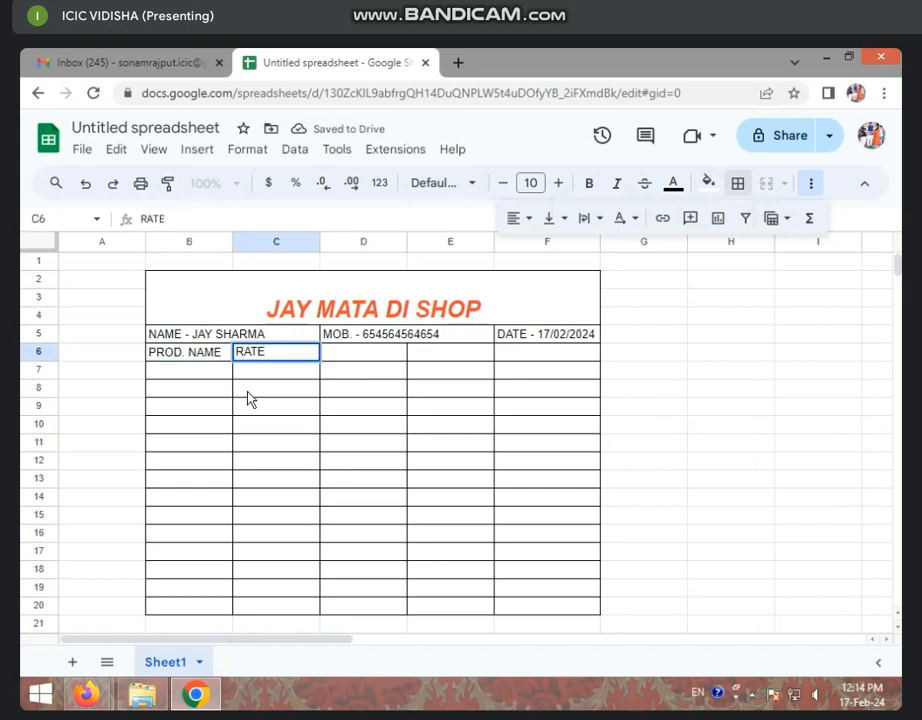
pyautogui.press('Tab')
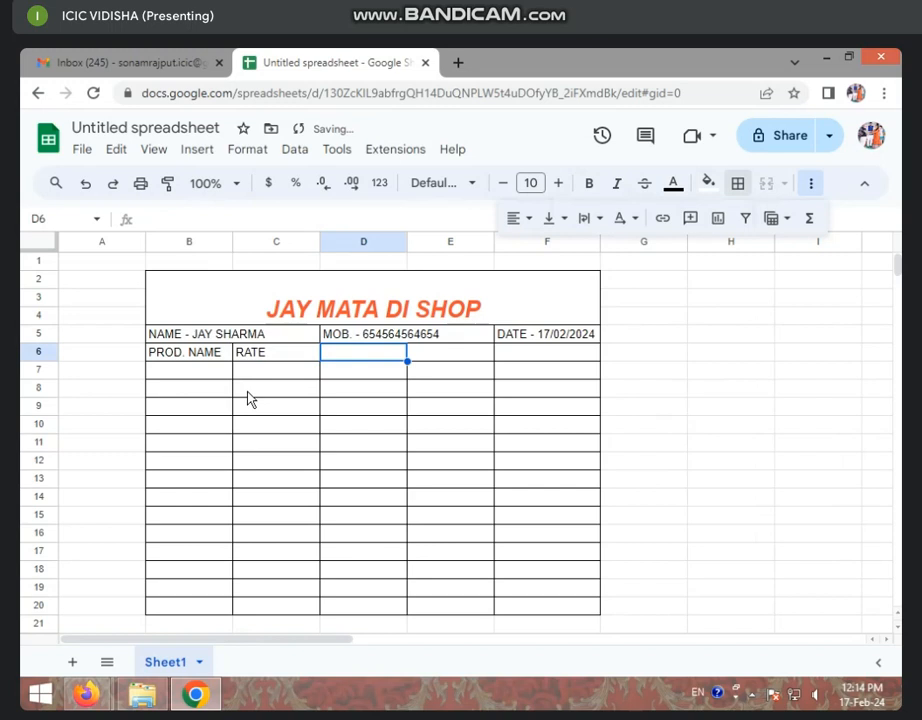
# Enter the product OPPO MOBILE in B7 with a rate of 1500 in C7.
pyautogui.click(313, 309)
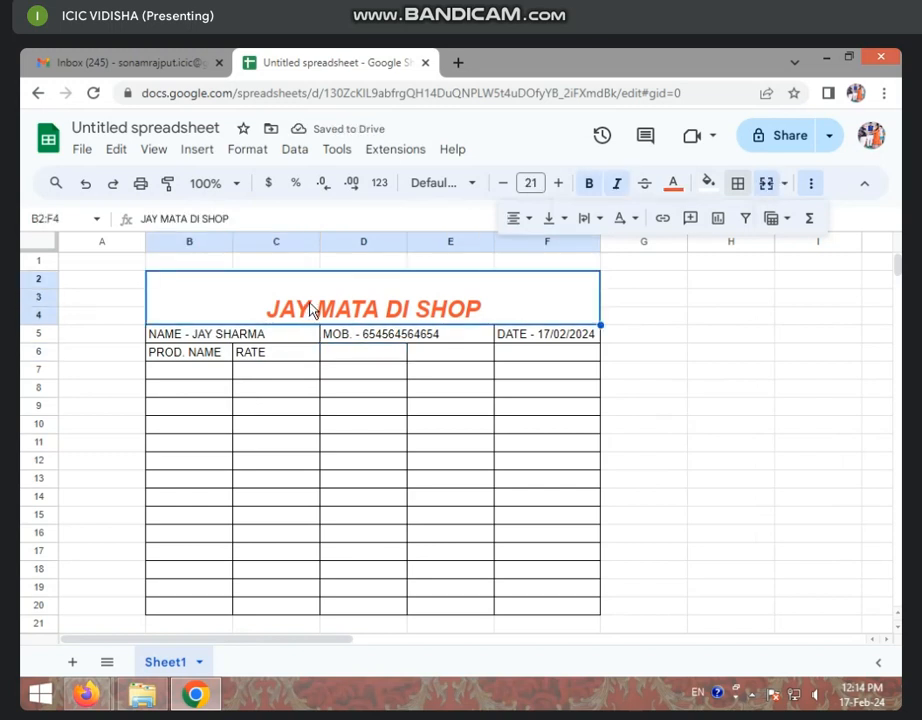
pyautogui.click(196, 375)
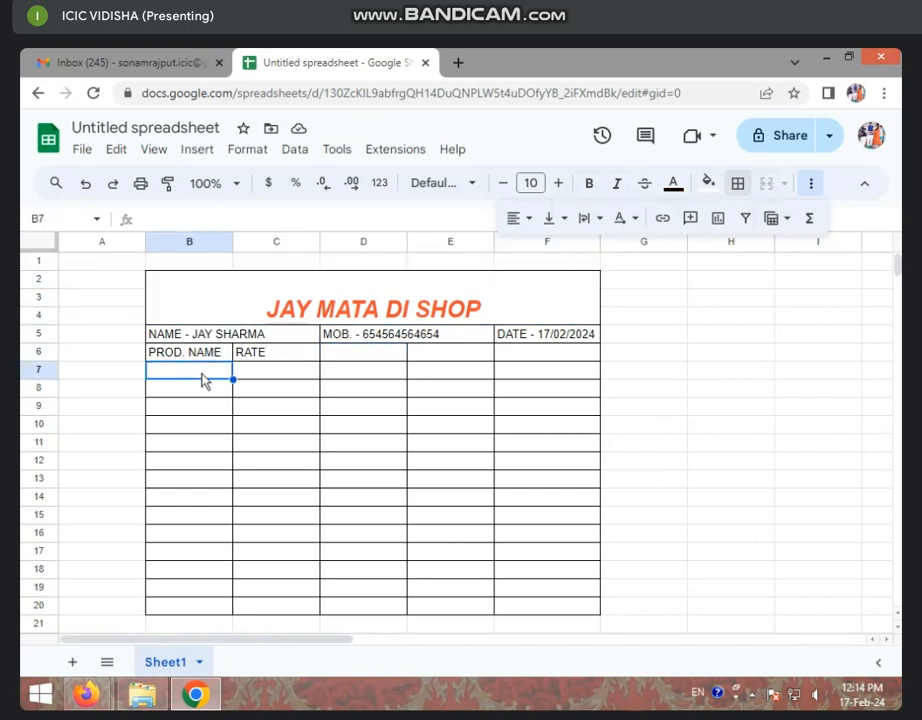
pyautogui.write('OPP')
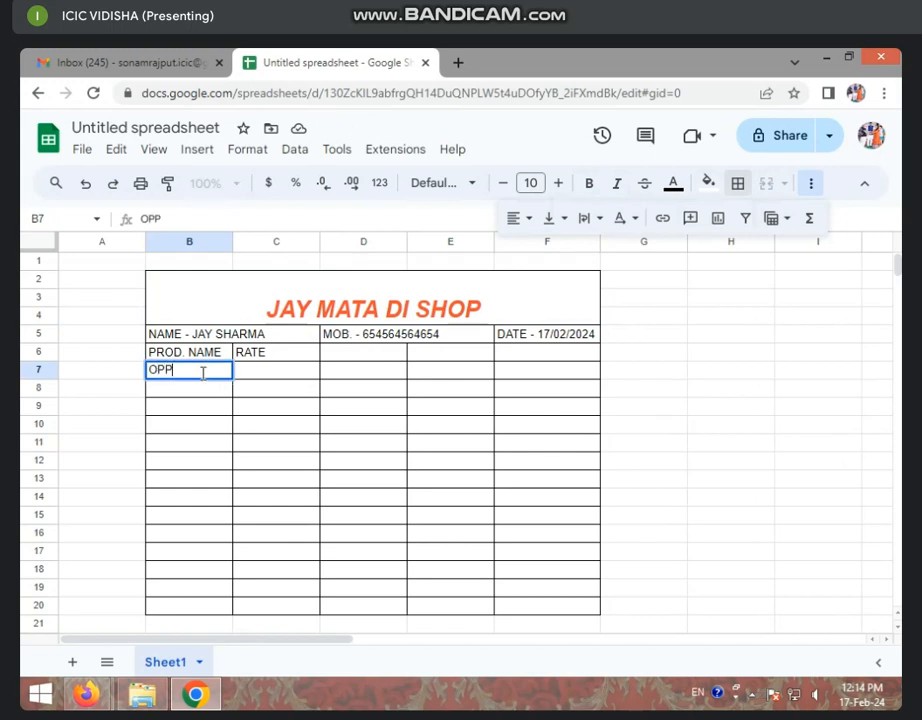
pyautogui.write('O MOBILE')
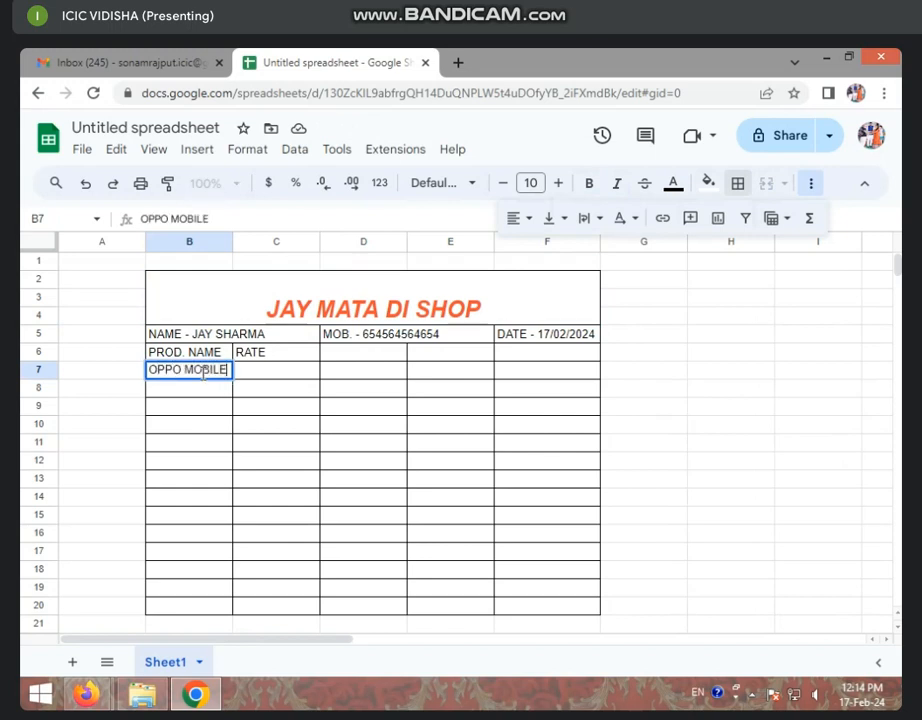
pyautogui.click(249, 374)
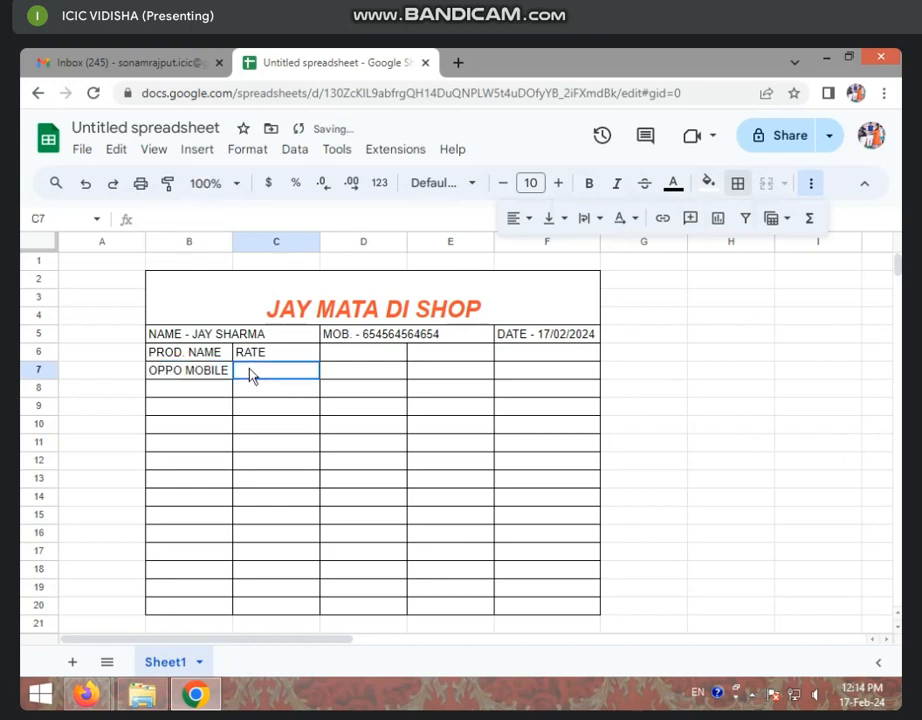
pyautogui.write('1500')
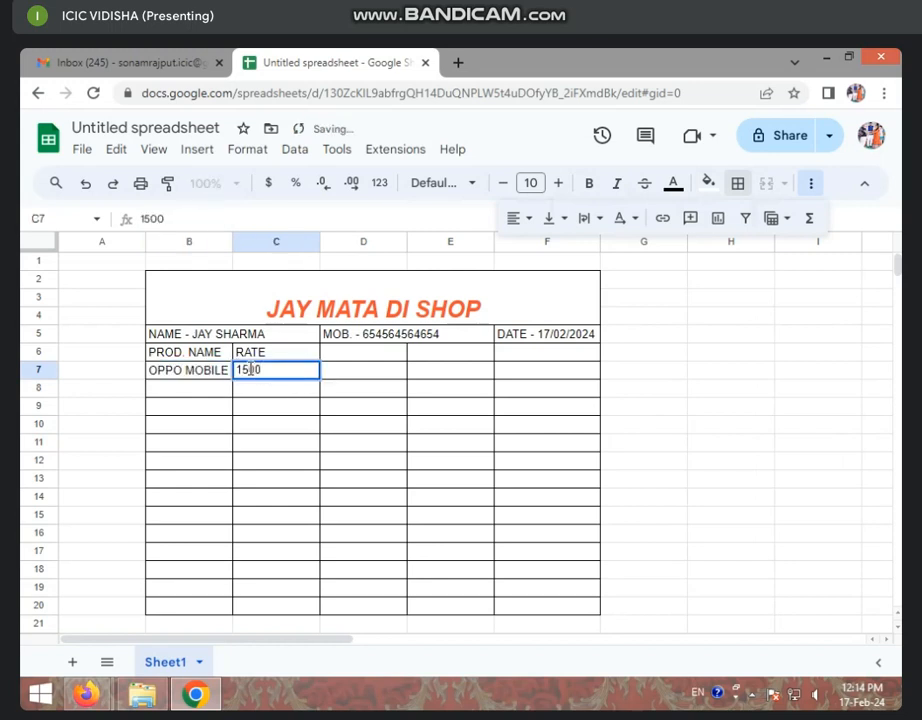
pyautogui.click(396, 392)
pyautogui.click(370, 355)
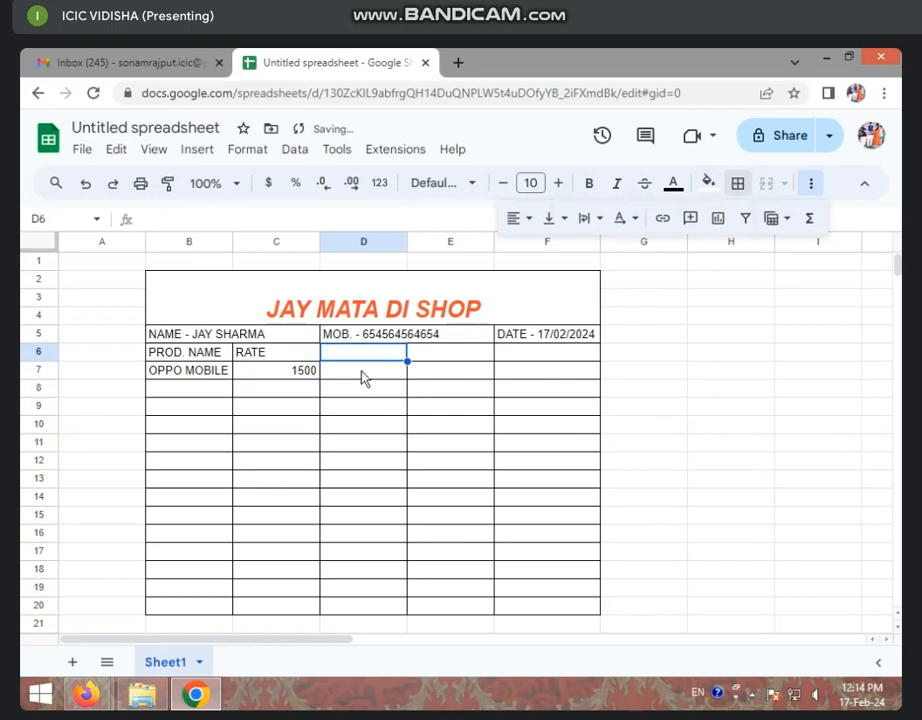
# Correct the OPPO MOBILE rate in C7 to 15000.
pyautogui.click(306, 373)
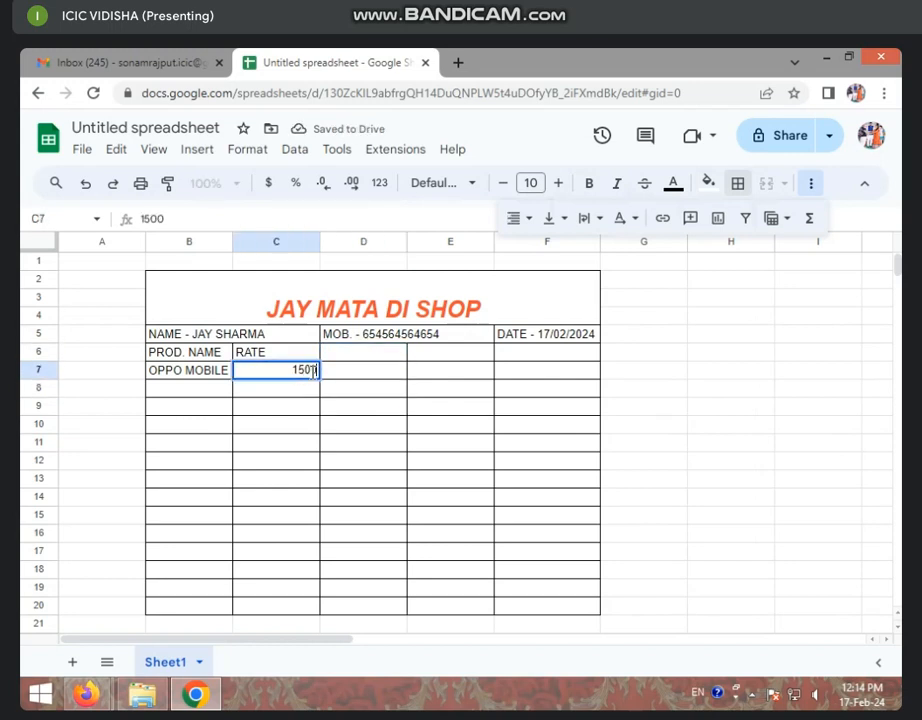
pyautogui.doubleClick(310, 371)
pyautogui.write('0')
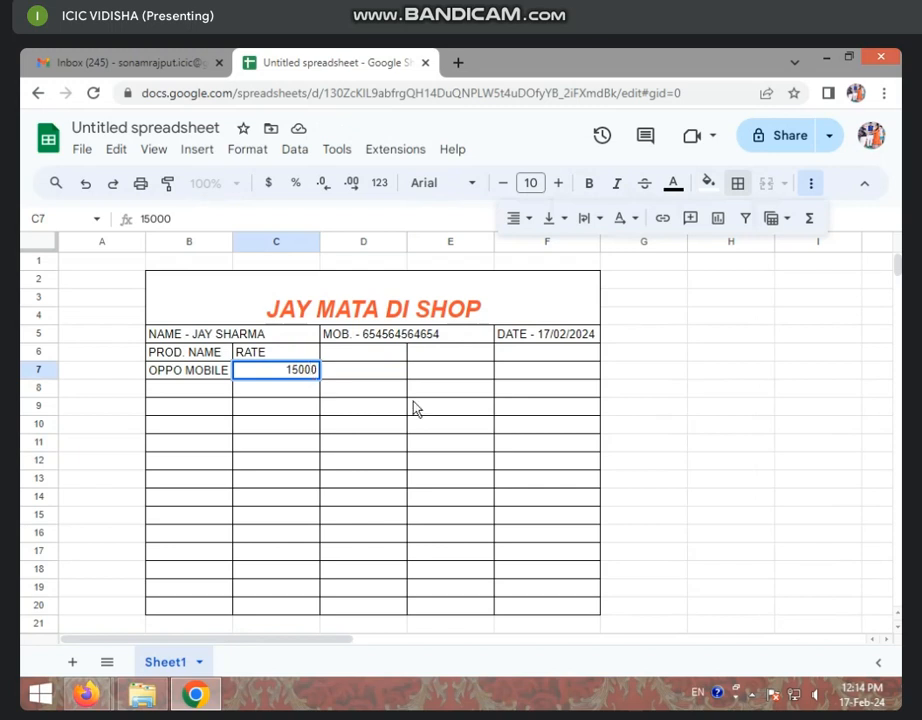
pyautogui.click(368, 370)
# Add the heading QUANTITY in D6 and enter a quantity of 5 for OPPO MOBILE in D7.
pyautogui.click(369, 356)
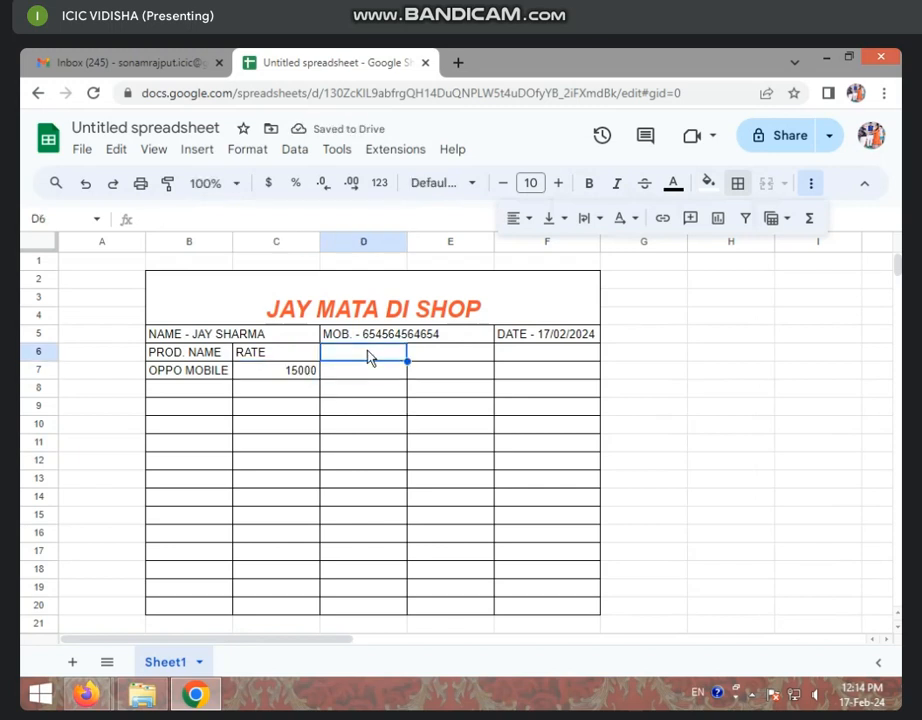
pyautogui.write('Q')
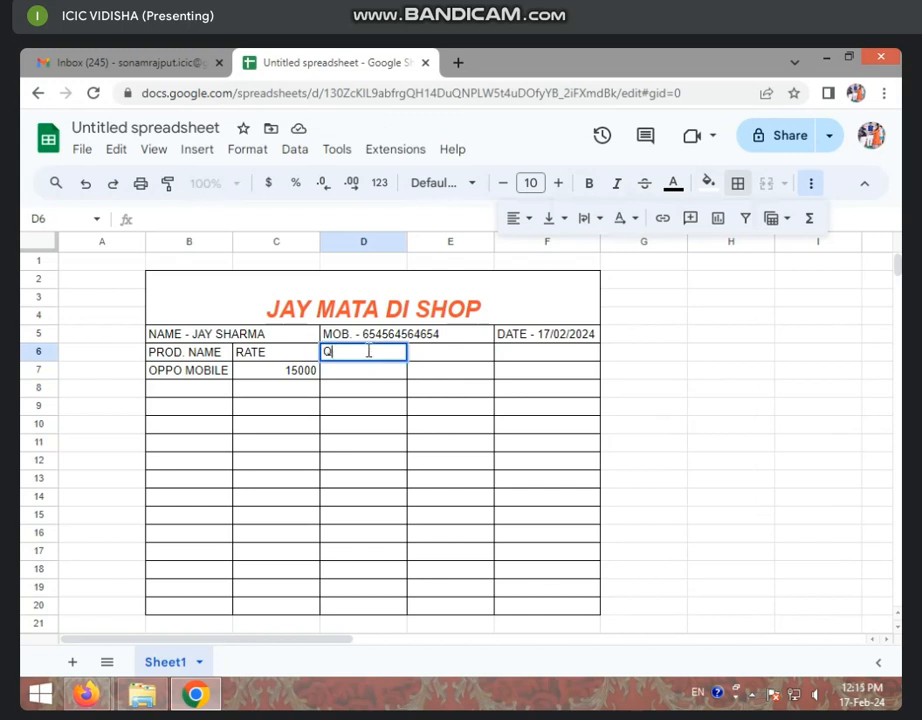
pyautogui.write('UANTITY')
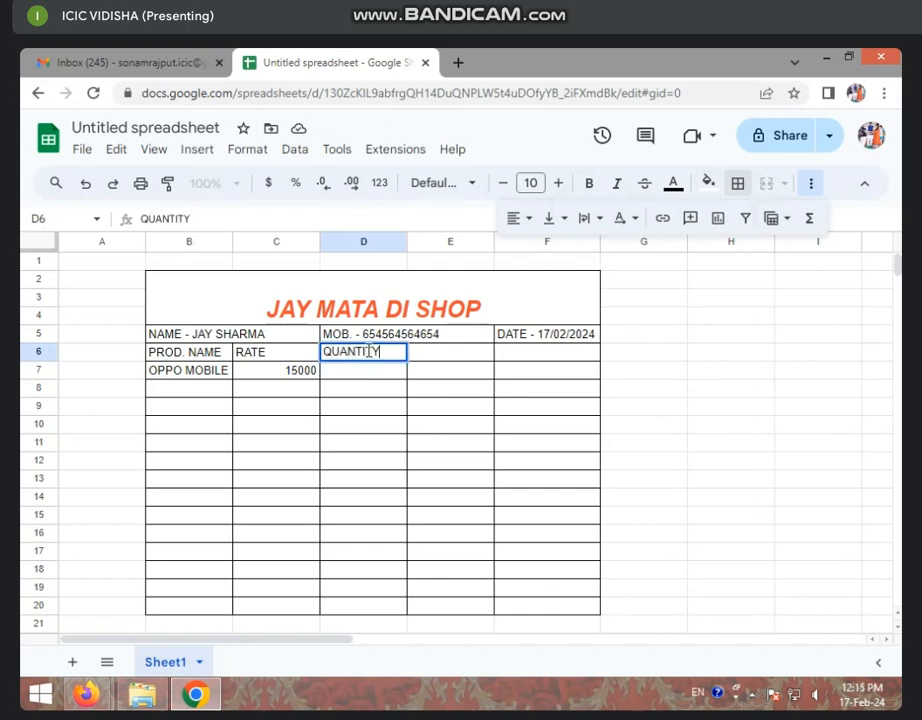
pyautogui.press('Return')
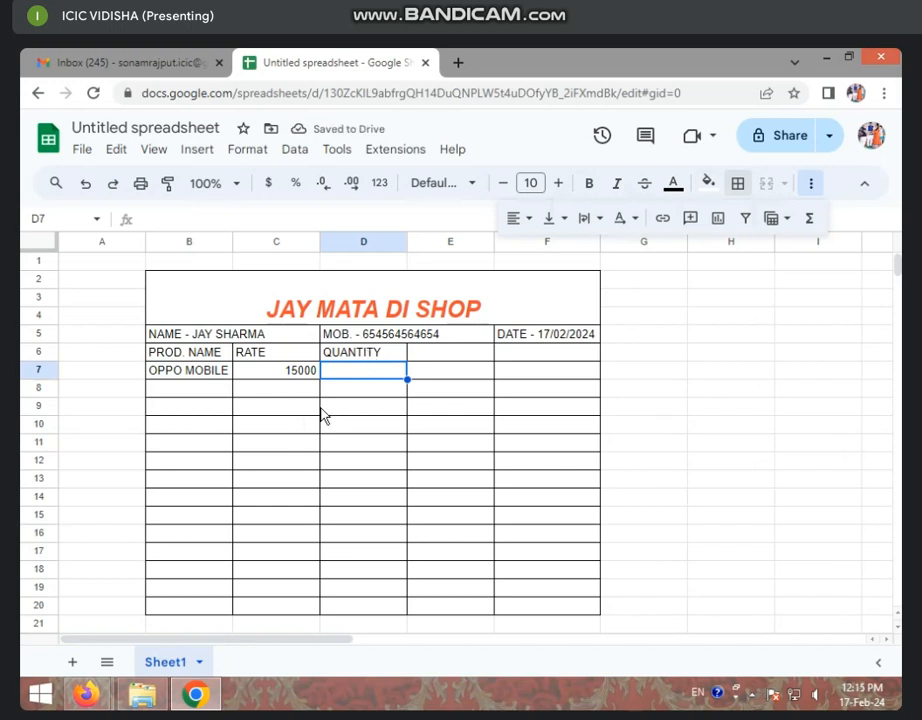
pyautogui.write('5')
pyautogui.click(366, 417)
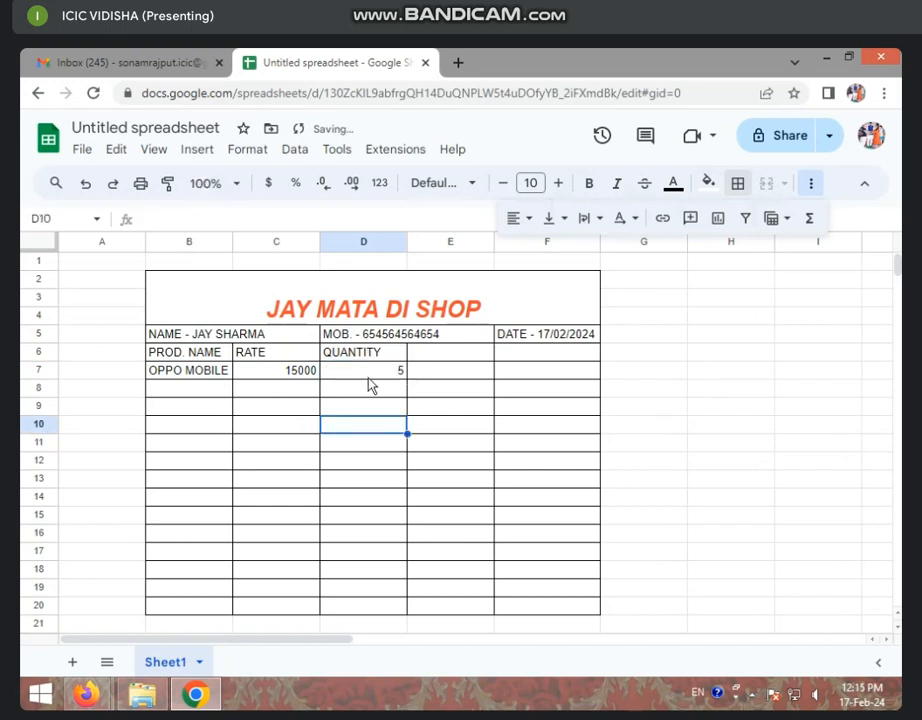
pyautogui.click(360, 372)
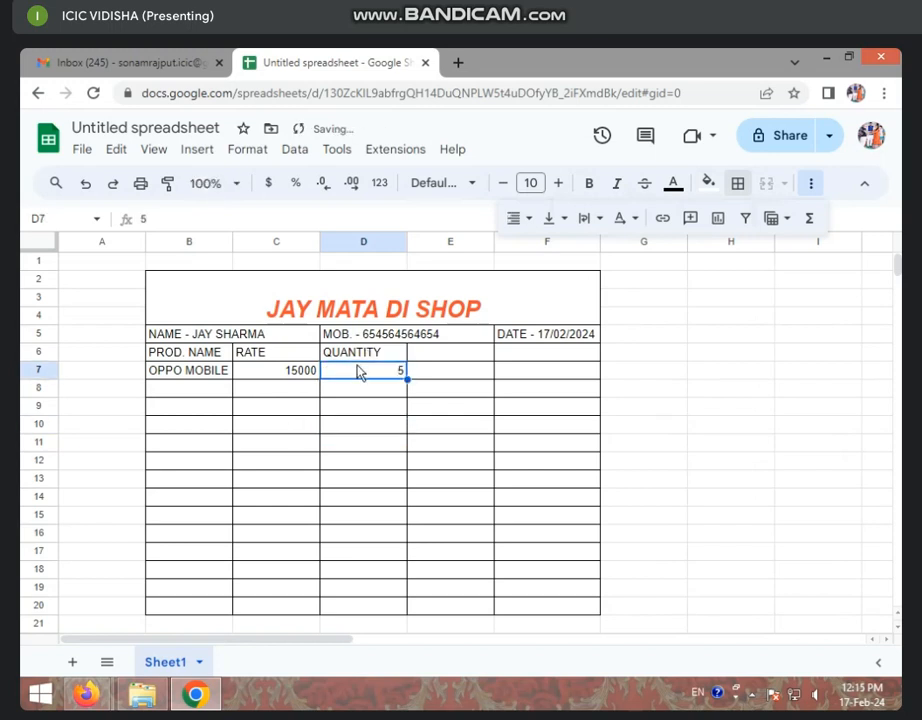
# Narrow column D to fit its QUANTITY heading and enter the heading AMT. in E6.
pyautogui.click(449, 357)
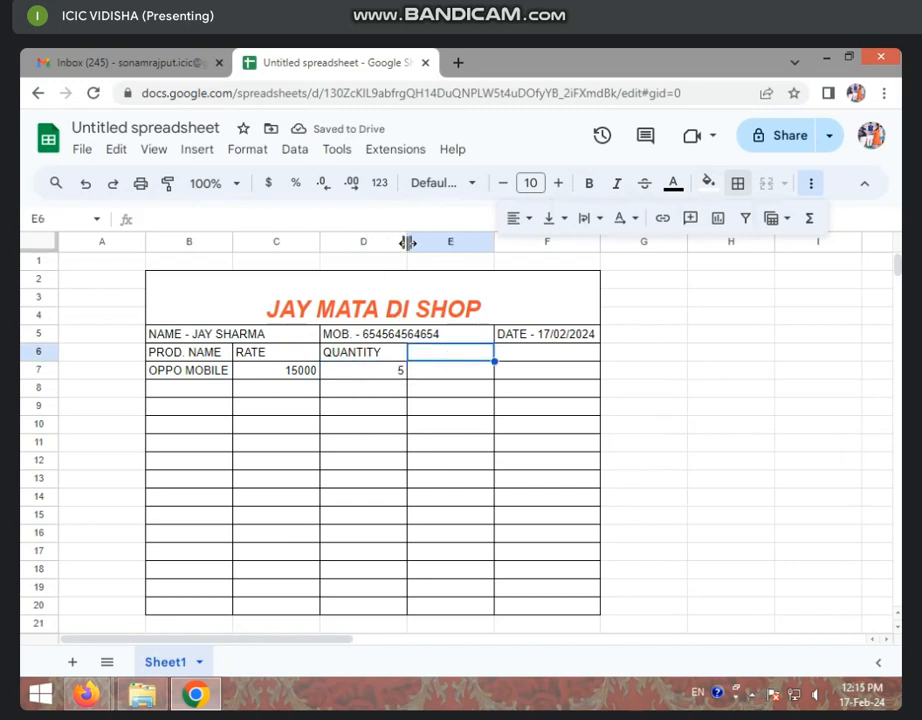
pyautogui.moveTo(406, 242); pyautogui.dragTo(383, 245)
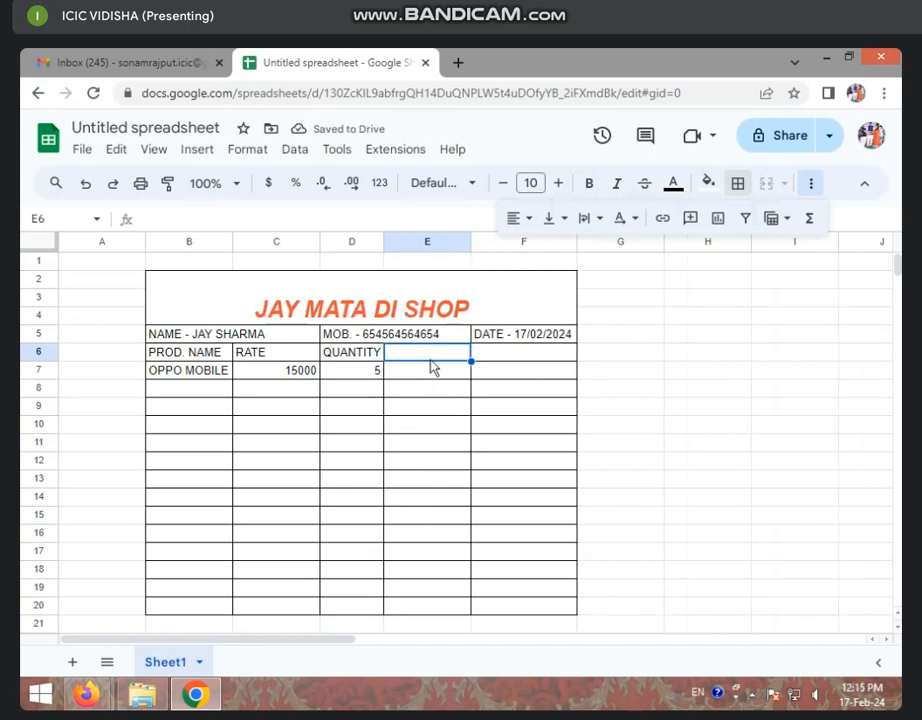
pyautogui.write('N')
pyautogui.press('BackSpace')
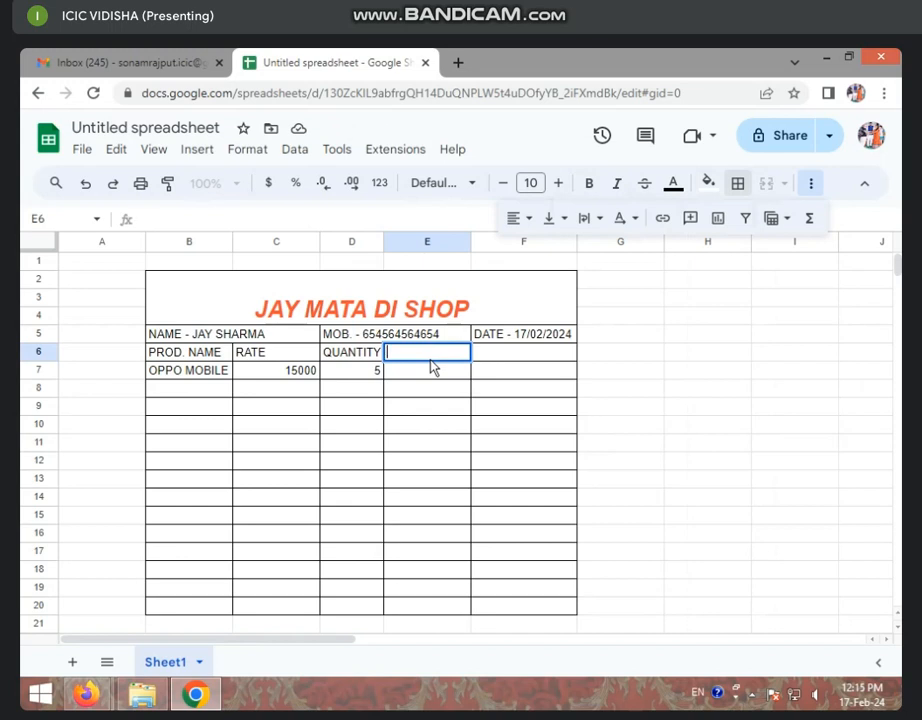
pyautogui.write('AMT')
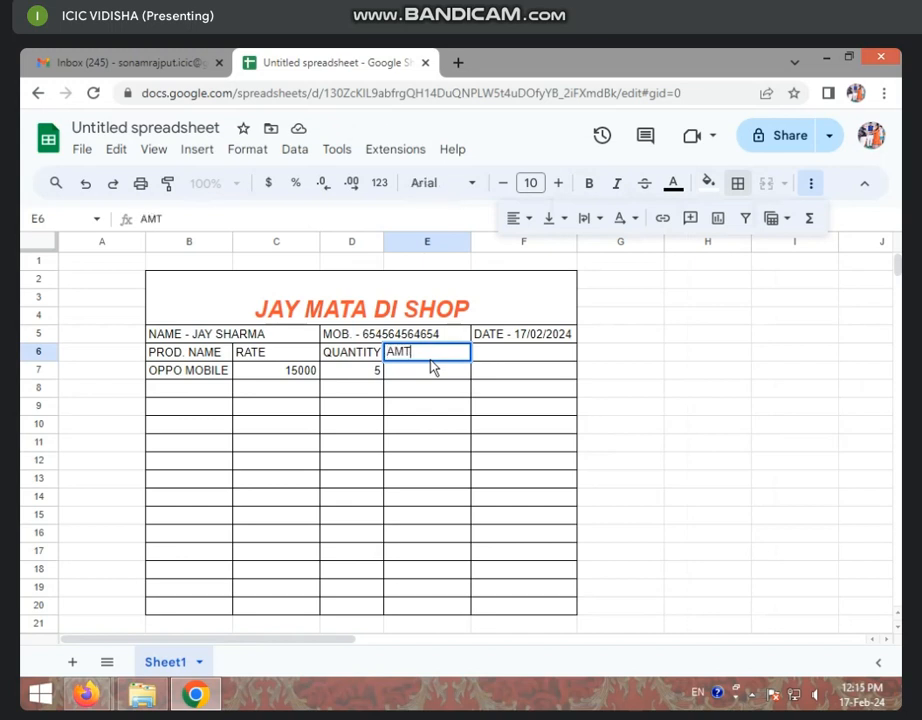
pyautogui.write('.')
pyautogui.press('Return')
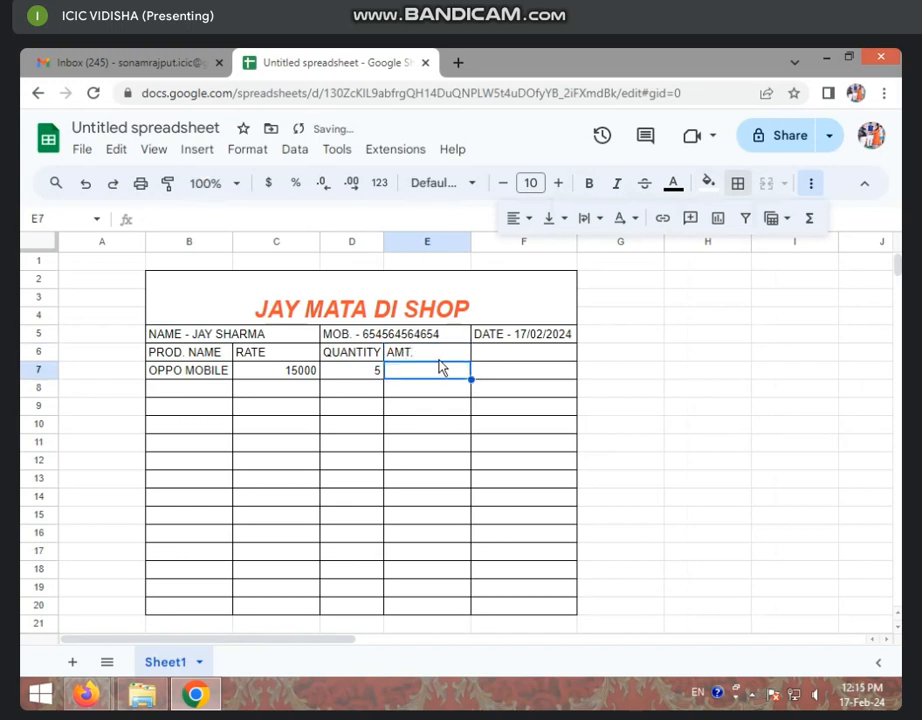
# Calculate the OPPO MOBILE amount in E7 by multiplying rate by quantity with the formula =C7*D7.
pyautogui.click(287, 375)
pyautogui.click(380, 378)
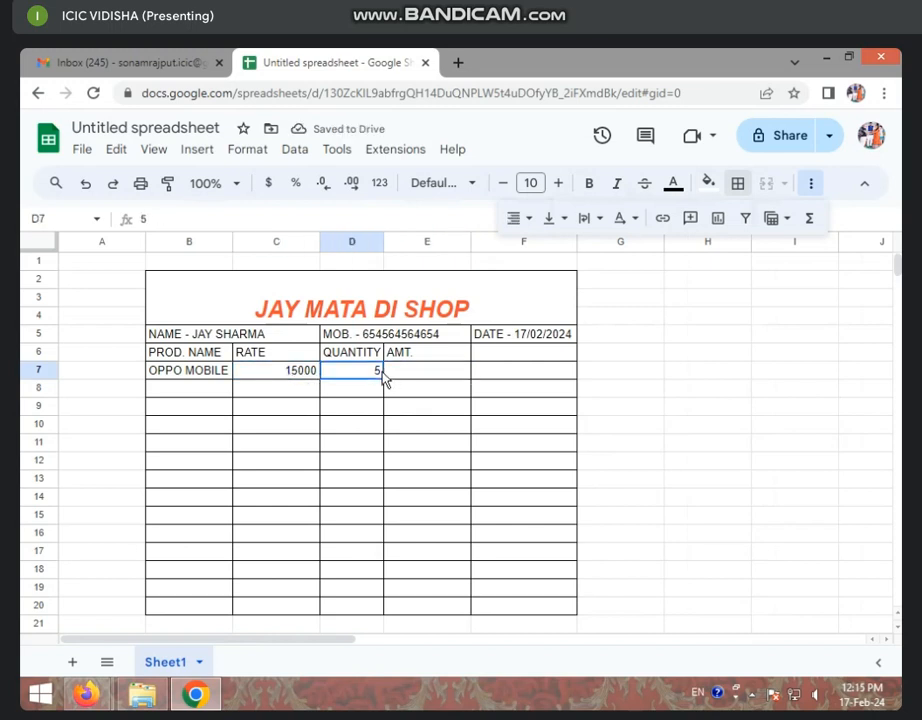
pyautogui.click(428, 375)
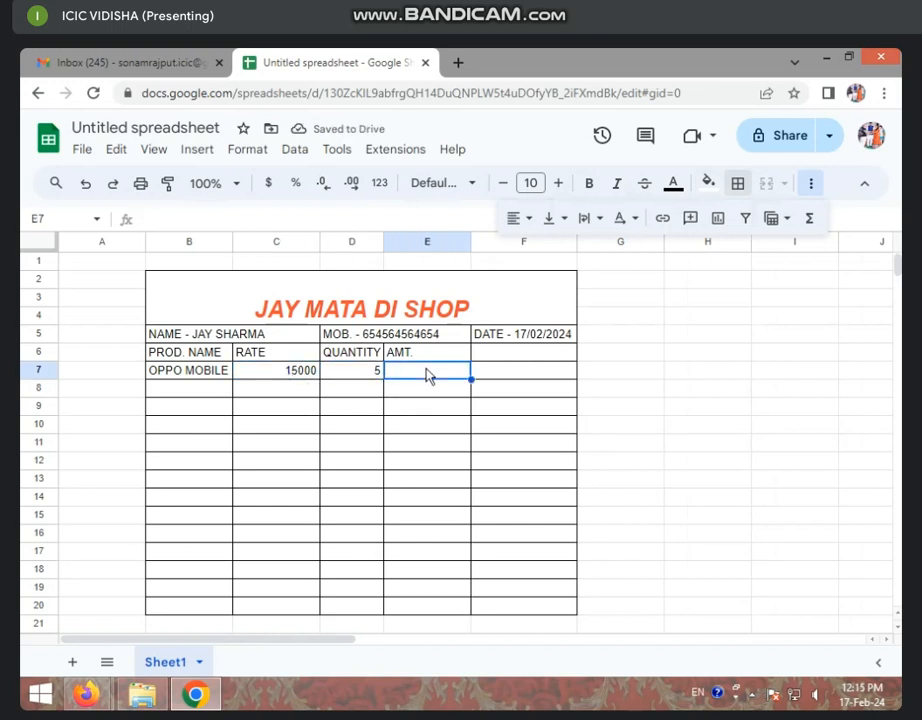
pyautogui.write('=')
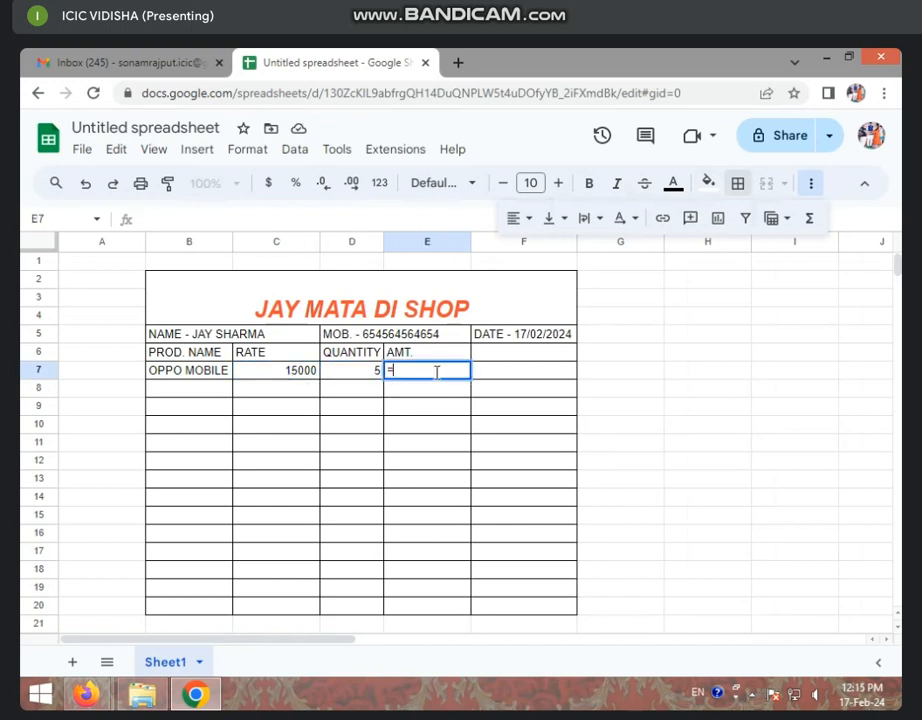
pyautogui.click(297, 376)
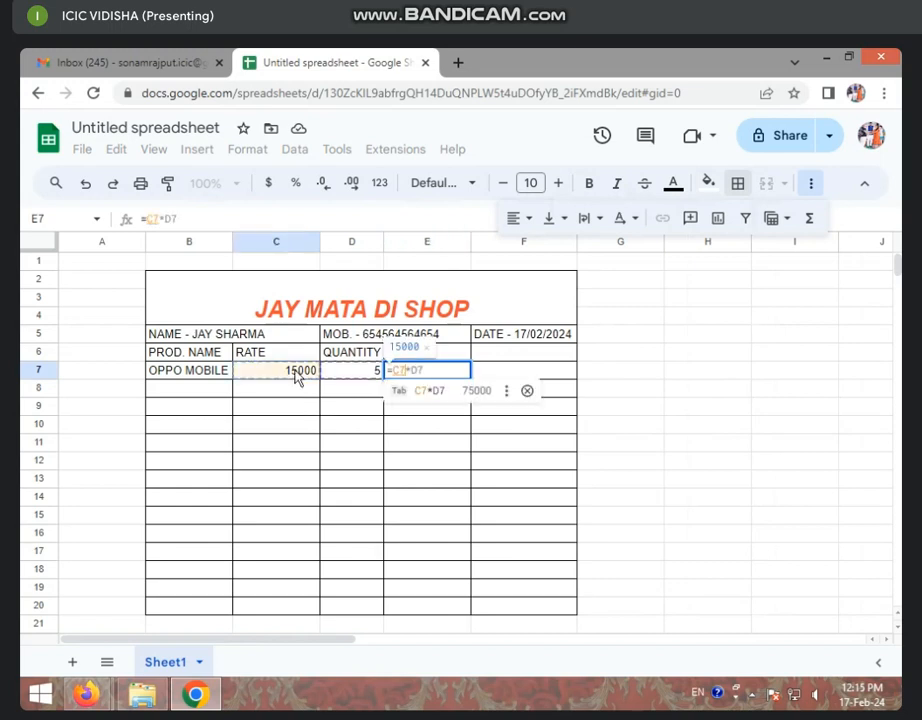
pyautogui.write('*')
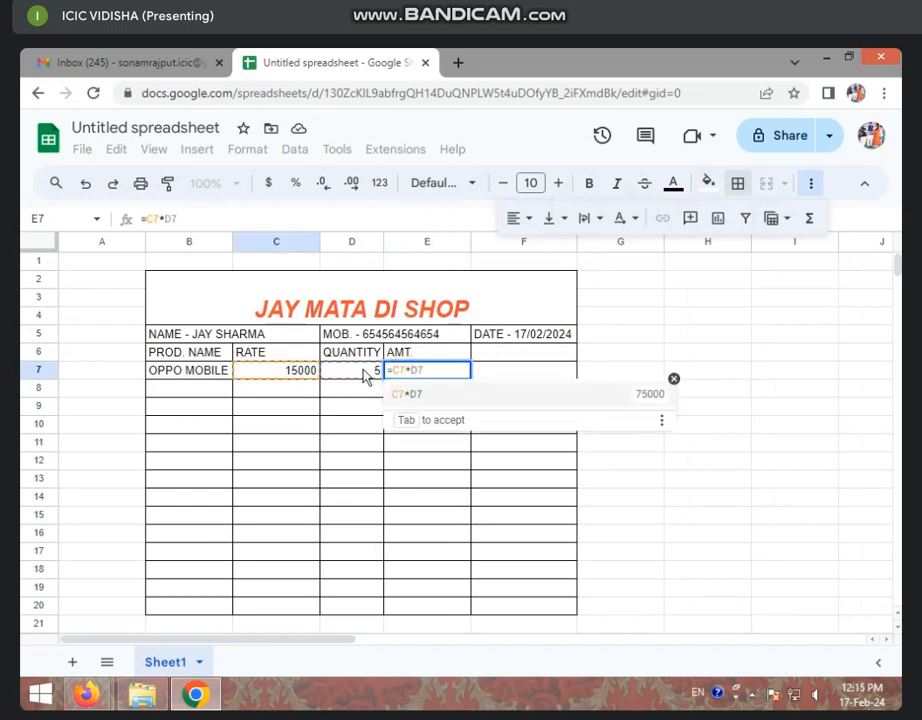
pyautogui.click(366, 373)
pyautogui.press('Return')
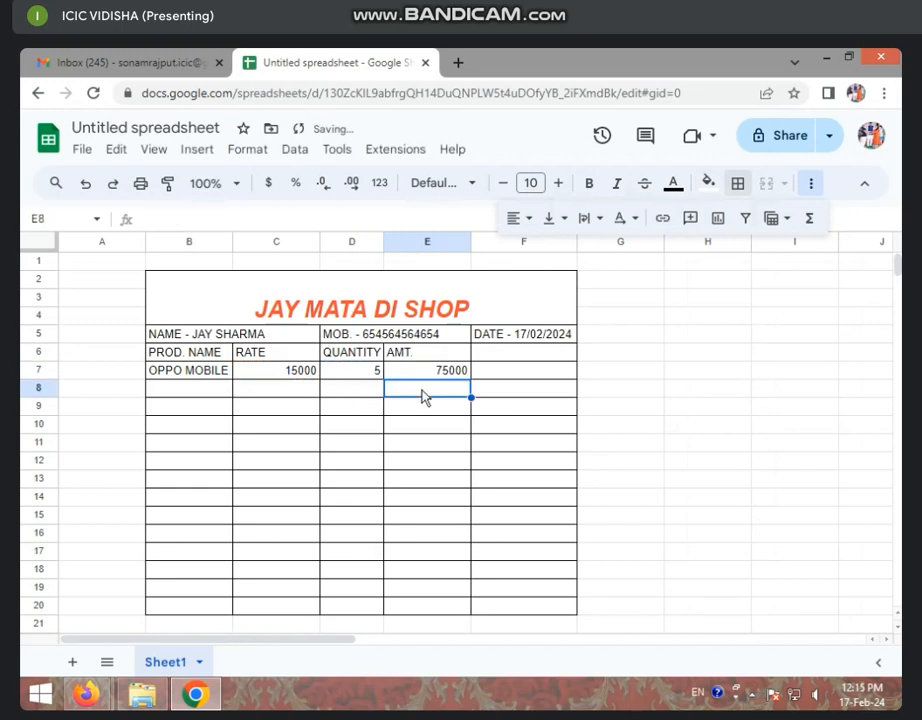
# Check the amount formula in E7 and change the OPPO MOBILE quantity in D7 to 4.
pyautogui.click(316, 377)
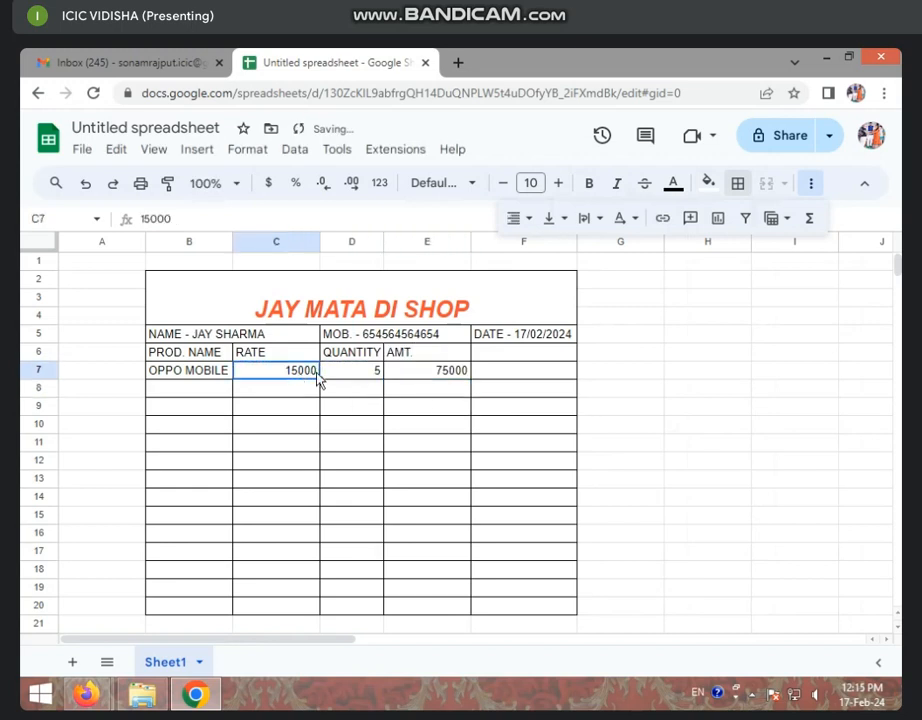
pyautogui.click(431, 377)
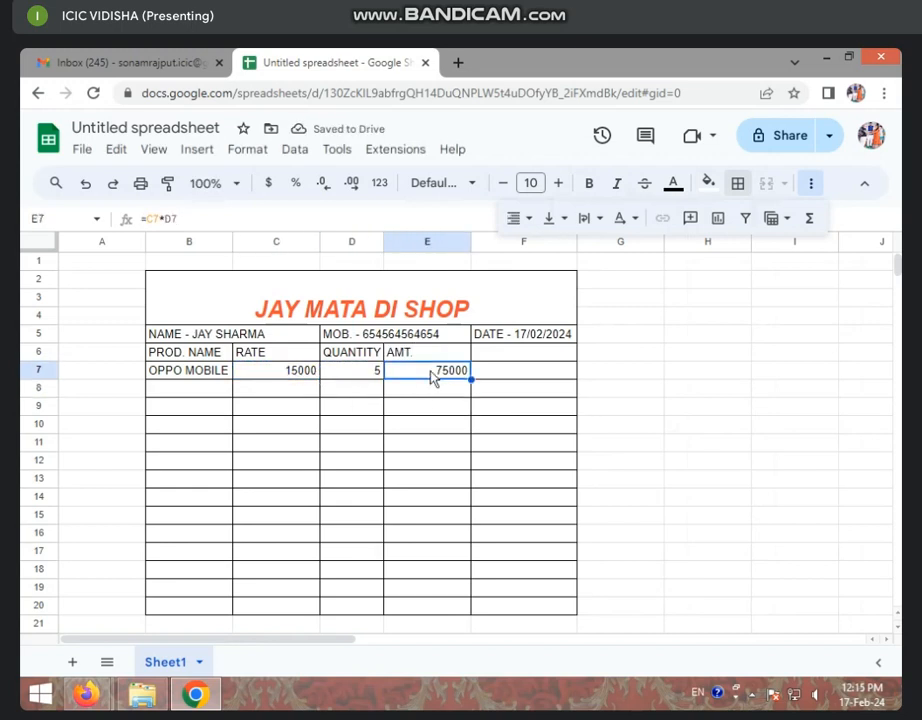
pyautogui.click(377, 377)
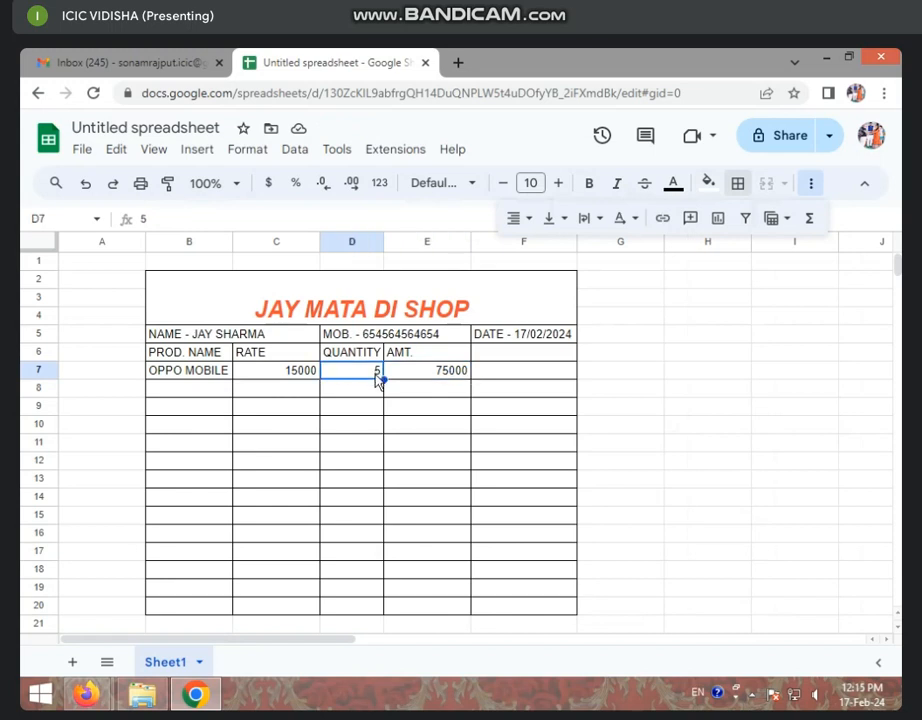
pyautogui.write('4')
pyautogui.click(374, 417)
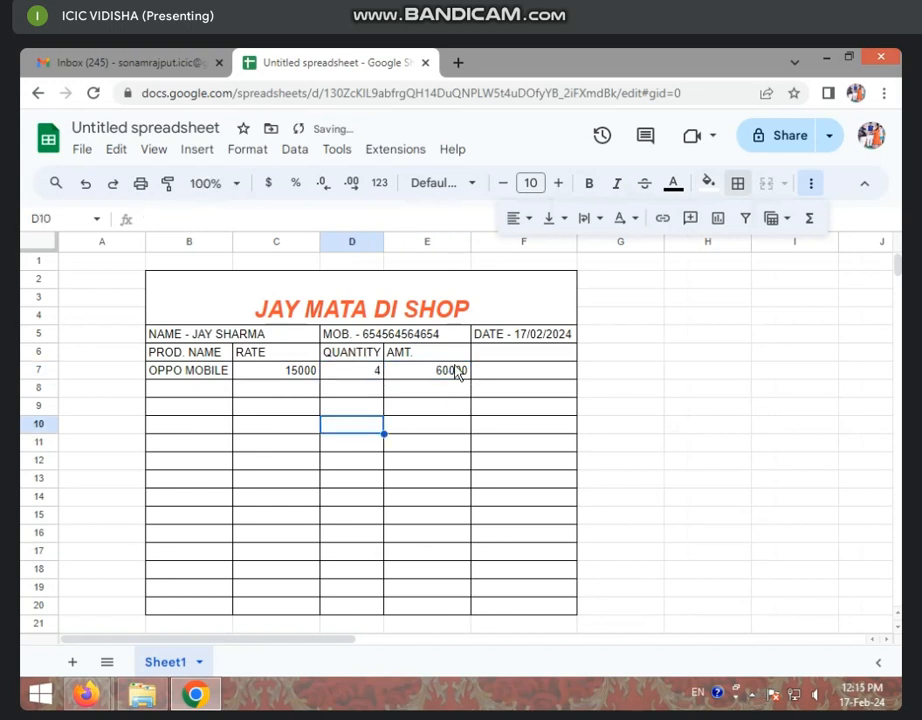
# Add the discount column heading DIS. in F6.
pyautogui.click(548, 373)
pyautogui.click(523, 337)
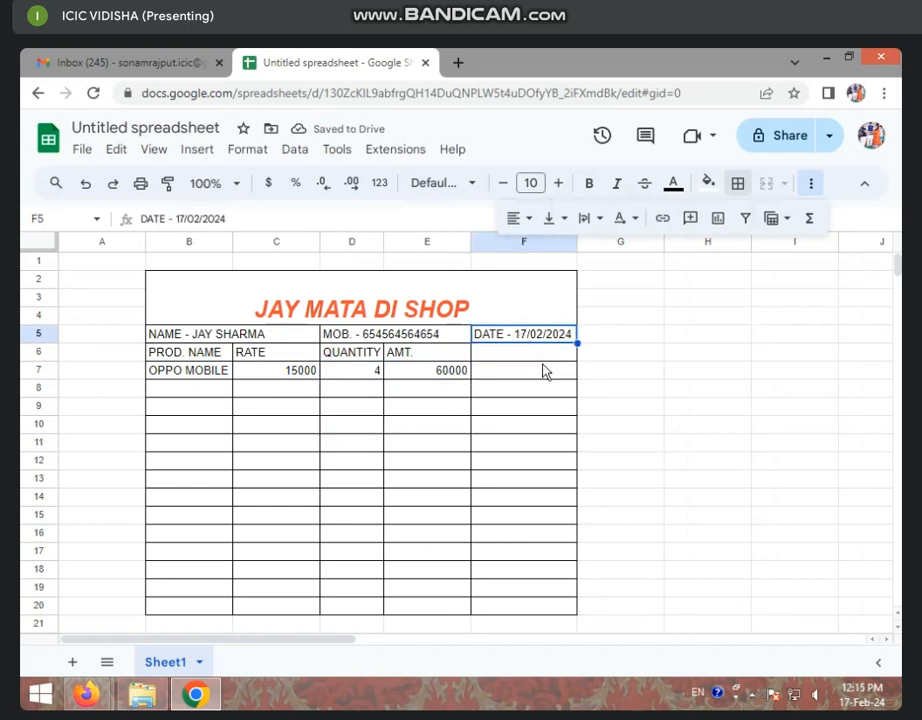
pyautogui.click(536, 357)
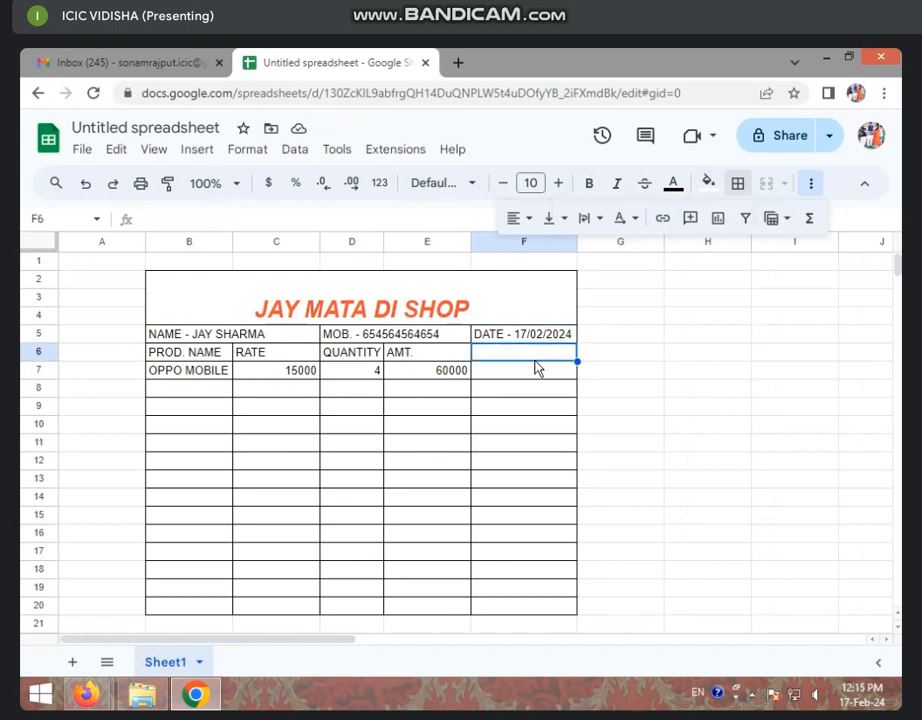
pyautogui.write('DIS')
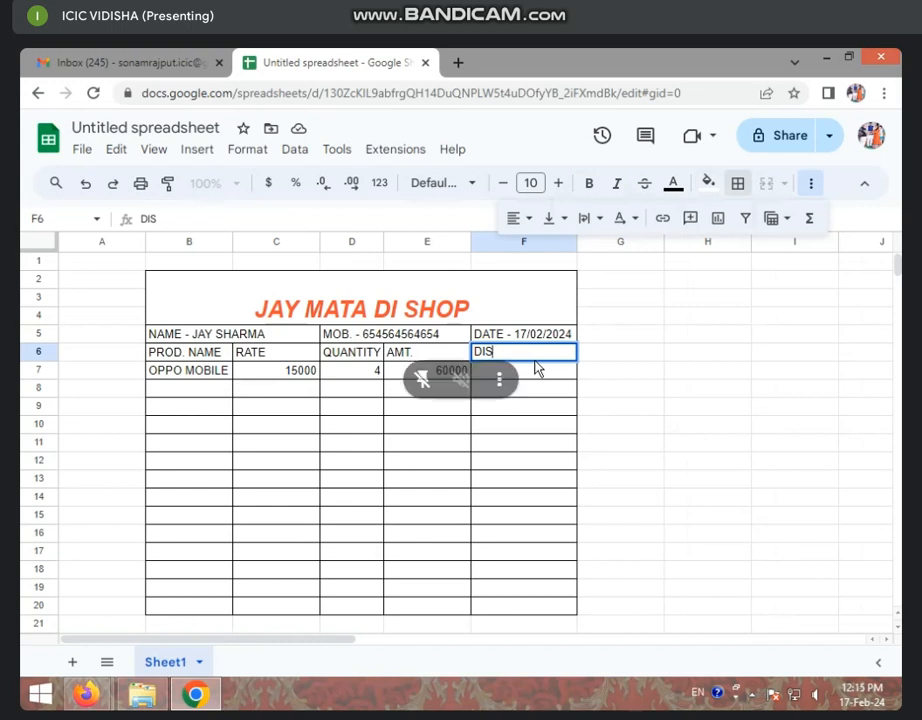
pyautogui.write('.')
pyautogui.press('Return')
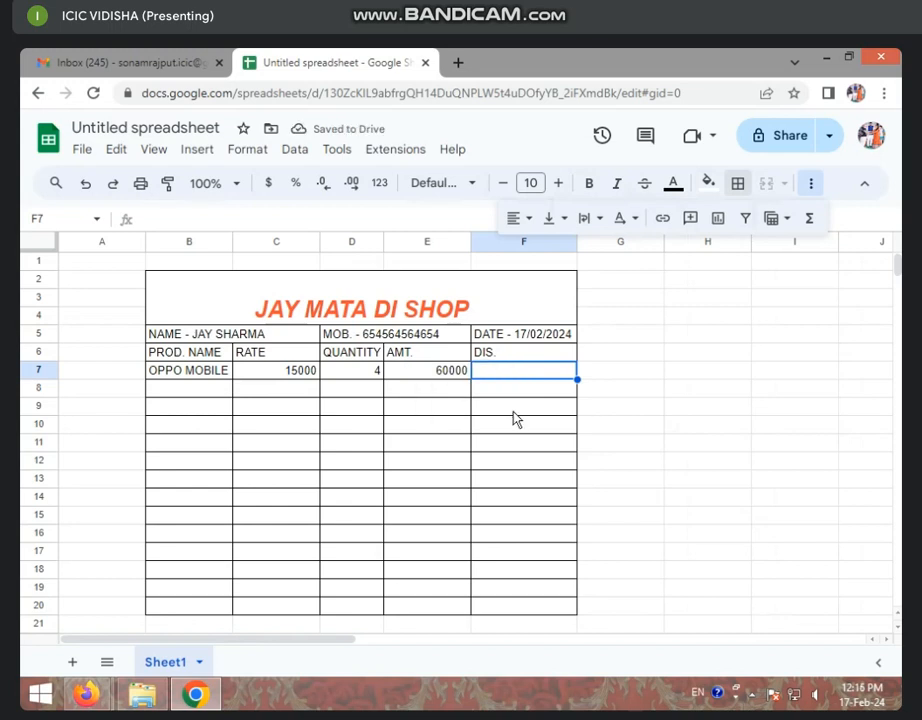
pyautogui.write('5')
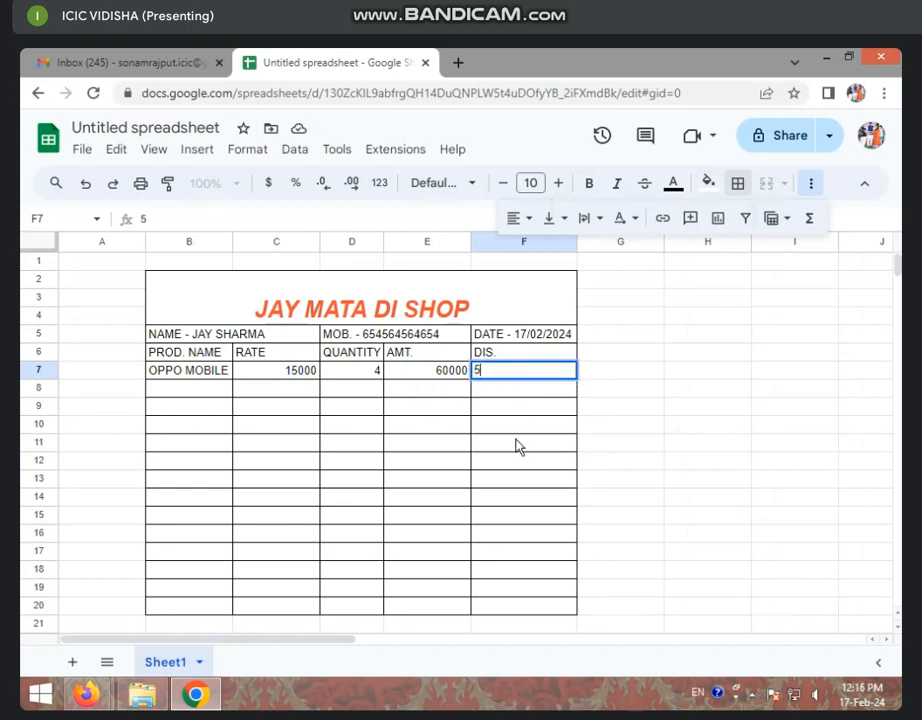
pyautogui.press('BackSpace')
pyautogui.click(518, 445)
# Enter a discount of 5% for OPPO MOBILE in F7.
pyautogui.click(515, 375)
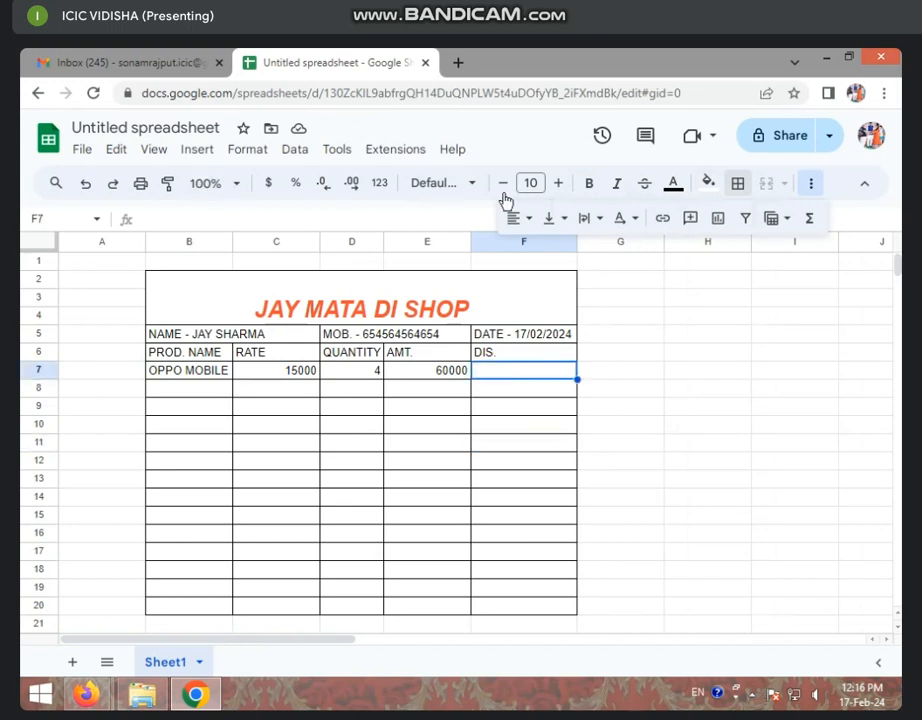
pyautogui.press('Return')
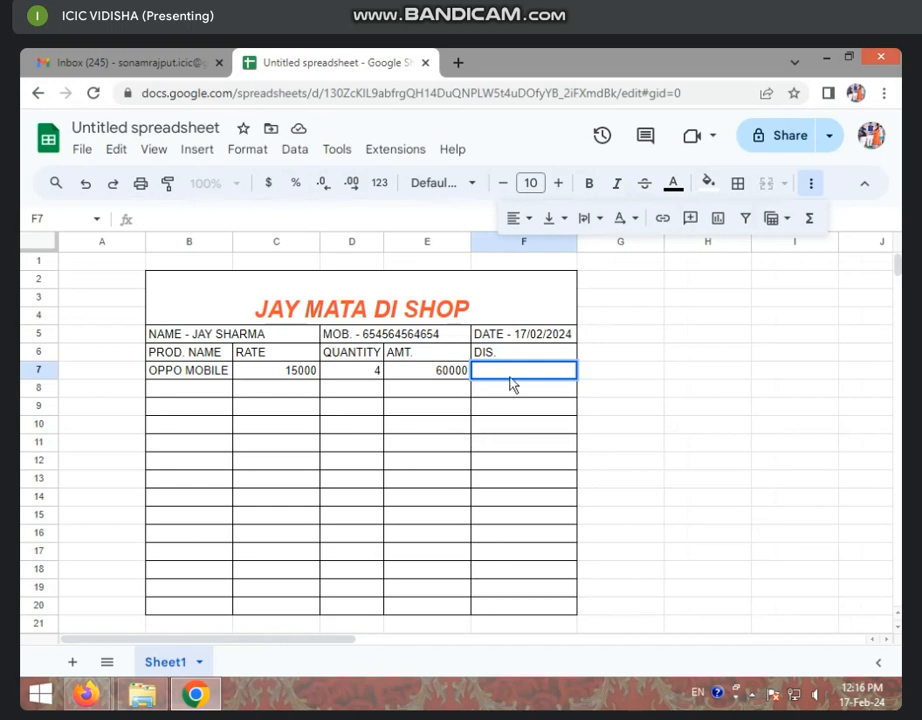
pyautogui.write('5%')
pyautogui.press('Return')
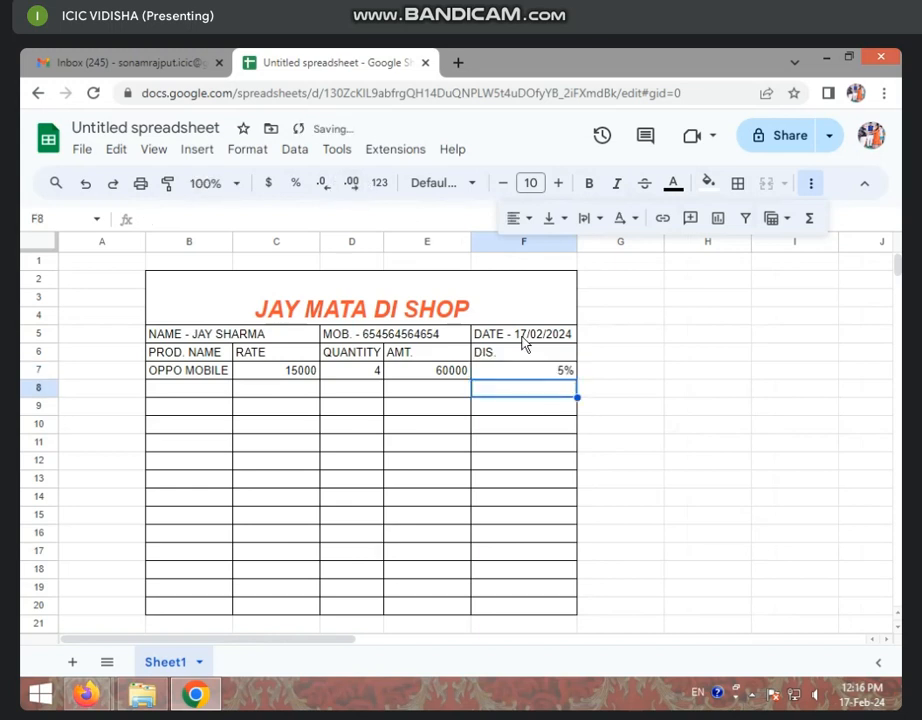
# Format the discount cells F7:F10 as percentages.
pyautogui.click(533, 358)
pyautogui.click(532, 370)
pyautogui.moveTo(535, 374); pyautogui.dragTo(533, 434)
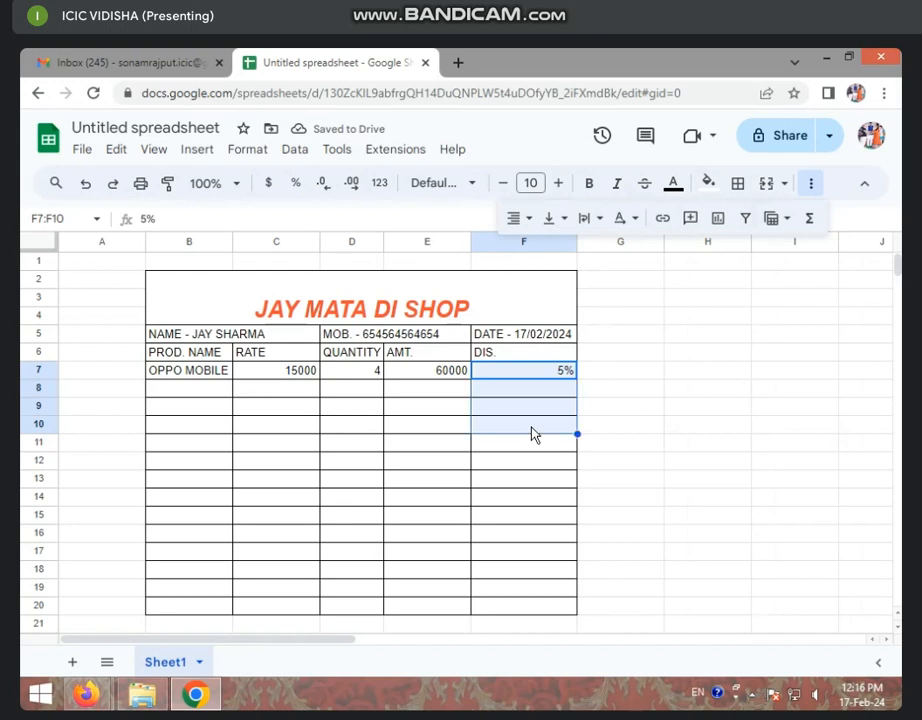
pyautogui.click(297, 185)
pyautogui.click(559, 416)
# Enter a trial discount of 5% in F8 and clear the cell again.
pyautogui.click(546, 392)
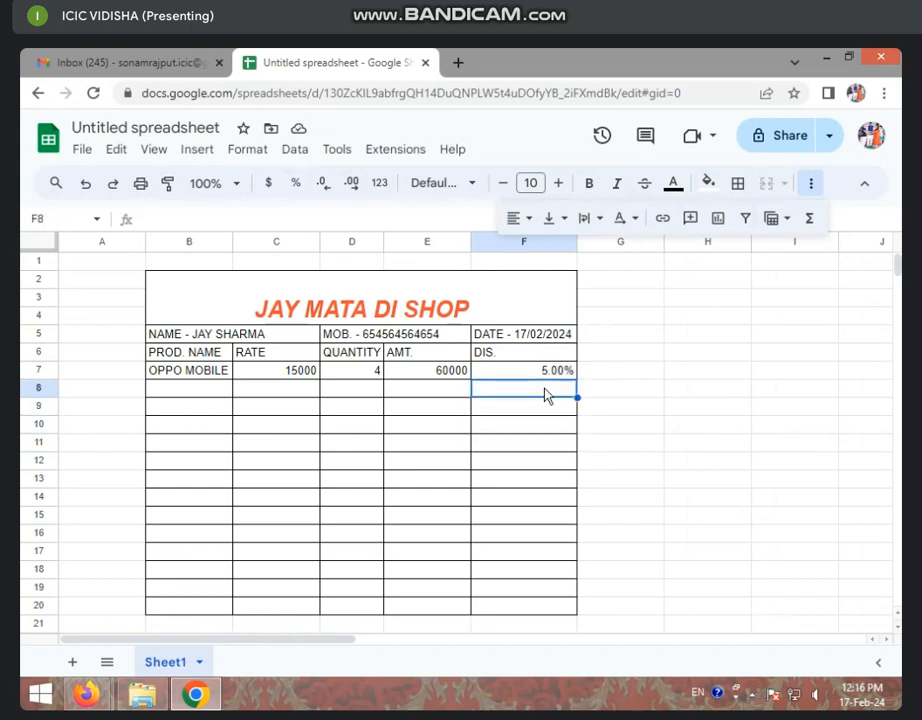
pyautogui.write('5%')
pyautogui.press('Down')
pyautogui.press('Down')
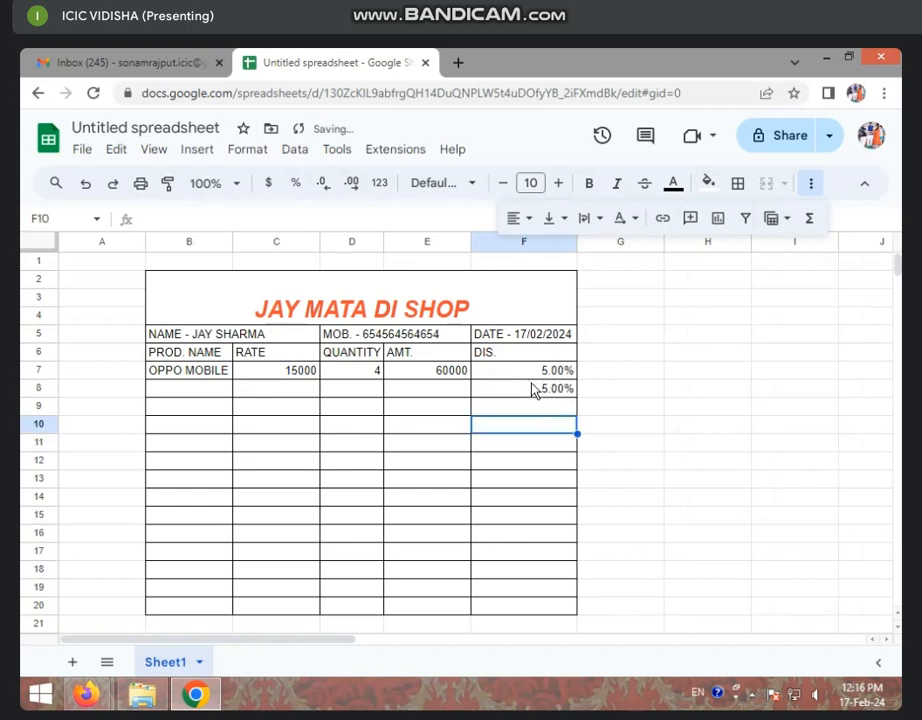
pyautogui.click(533, 390)
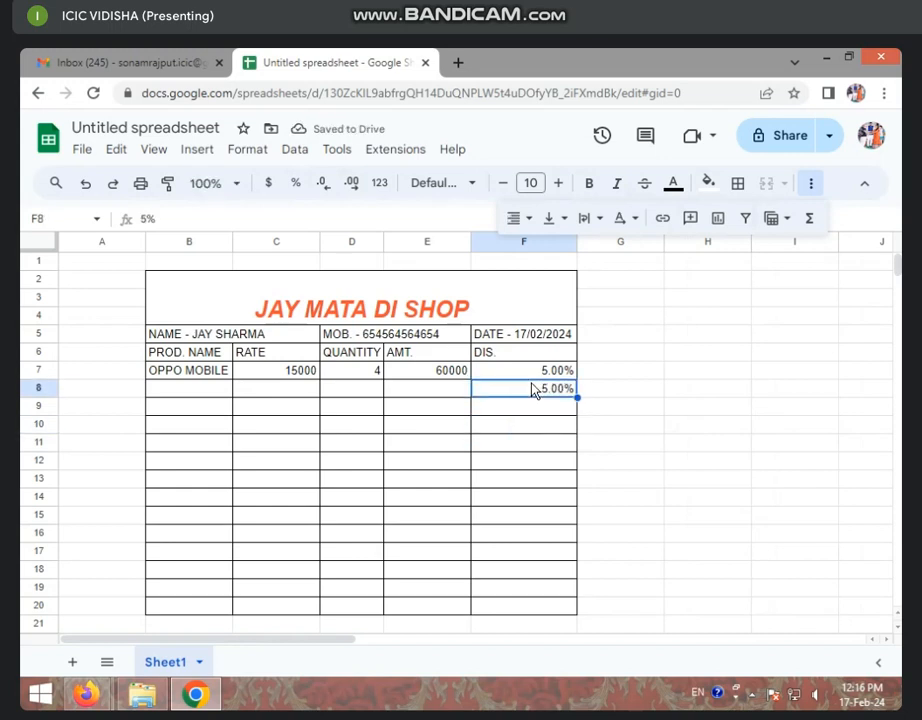
pyautogui.press('Delete')
pyautogui.click(560, 428)
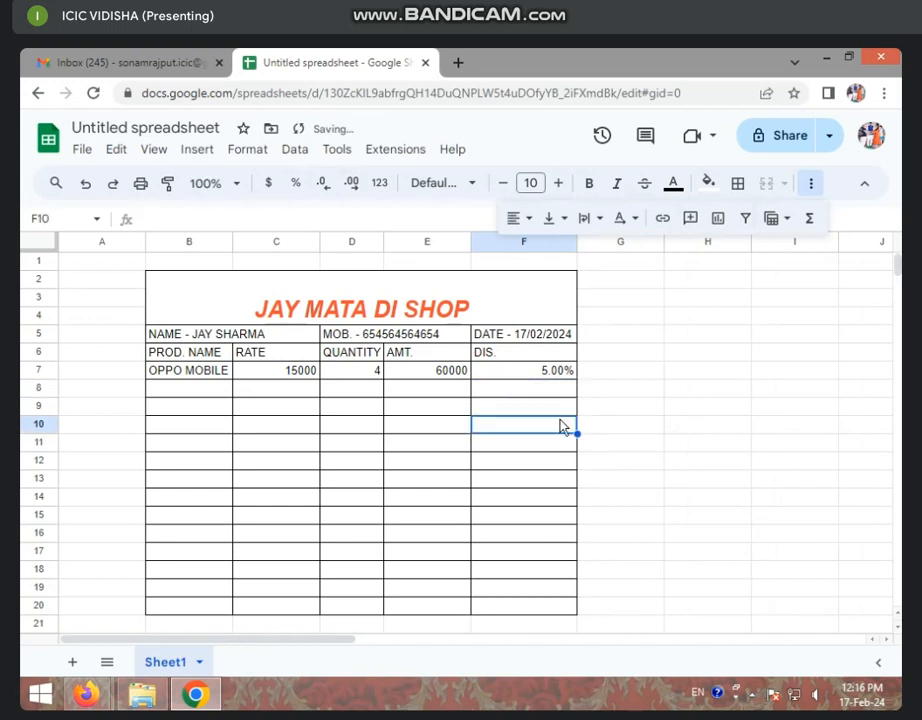
# Narrow column F so it fits the discount percentages closely.
pyautogui.click(607, 281)
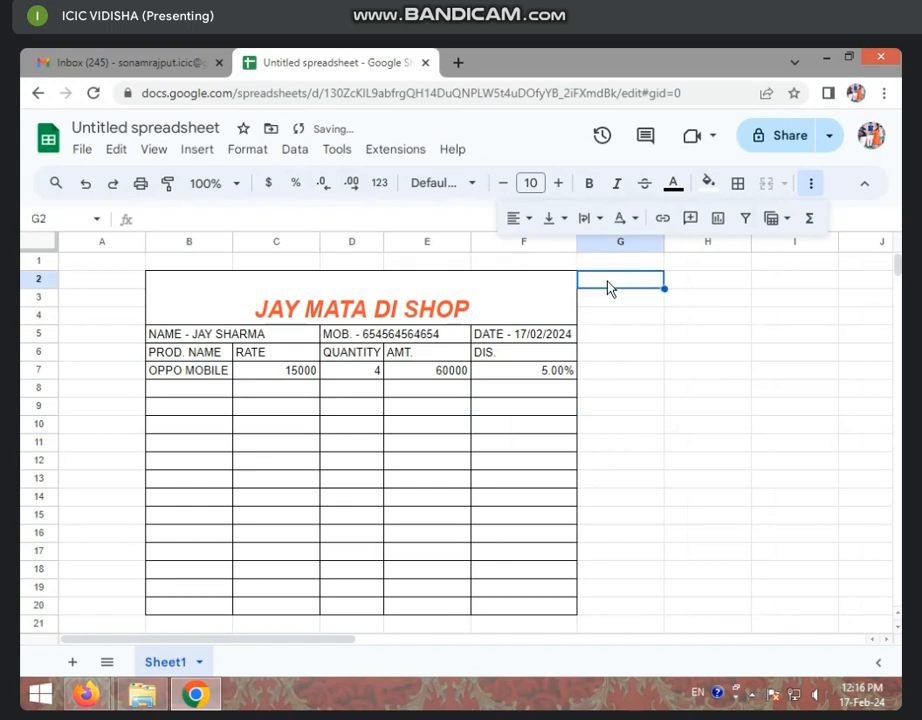
pyautogui.moveTo(575, 243); pyautogui.dragTo(518, 245)
pyautogui.click(605, 374)
pyautogui.click(584, 334)
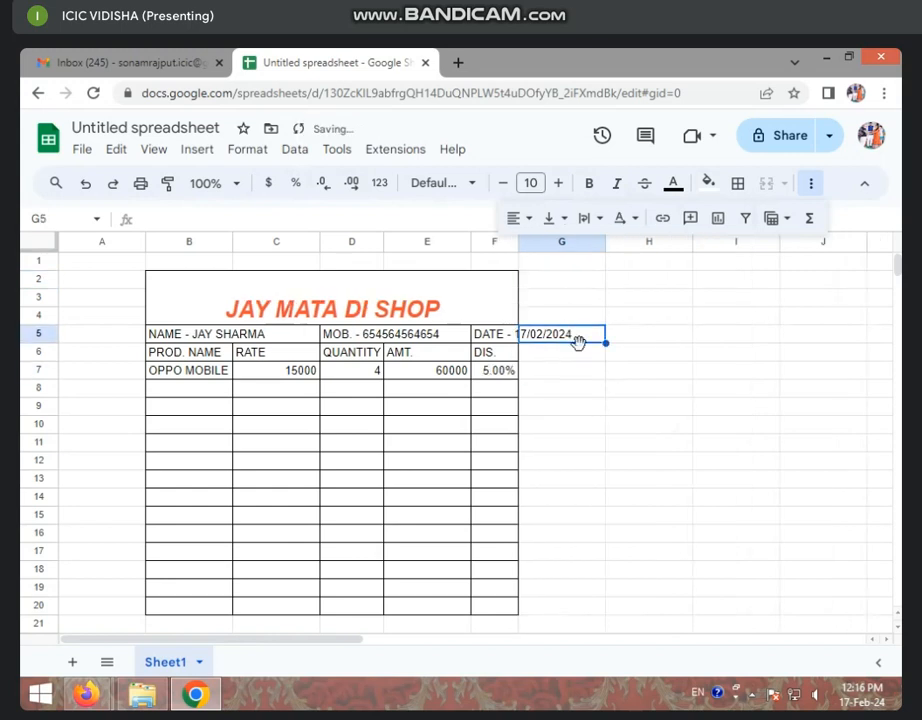
# Add the discount amount heading DIS. AMT in G6.
pyautogui.click(582, 354)
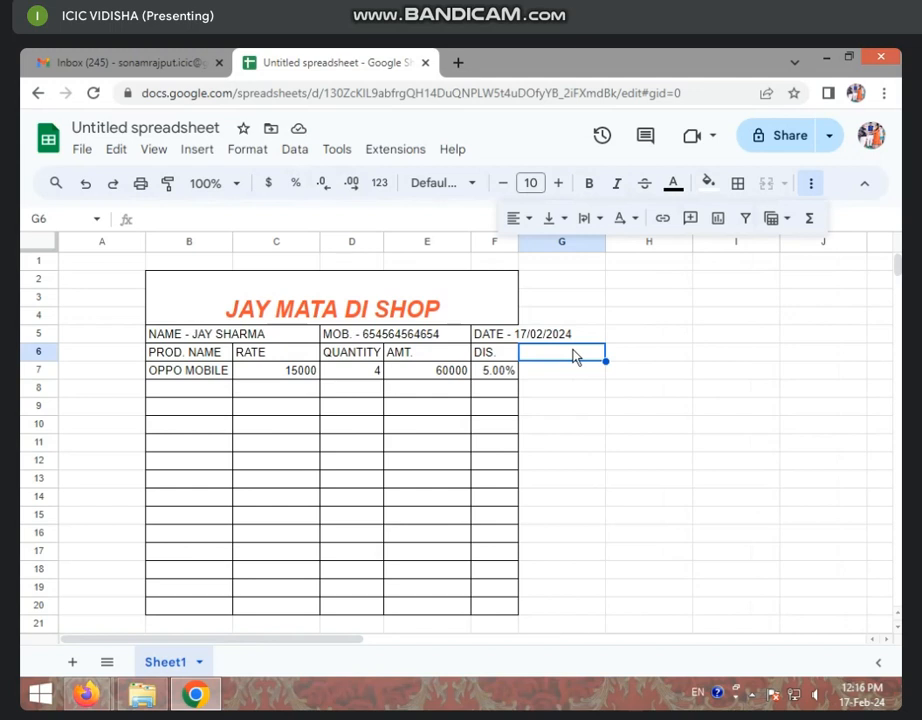
pyautogui.write('DIS')
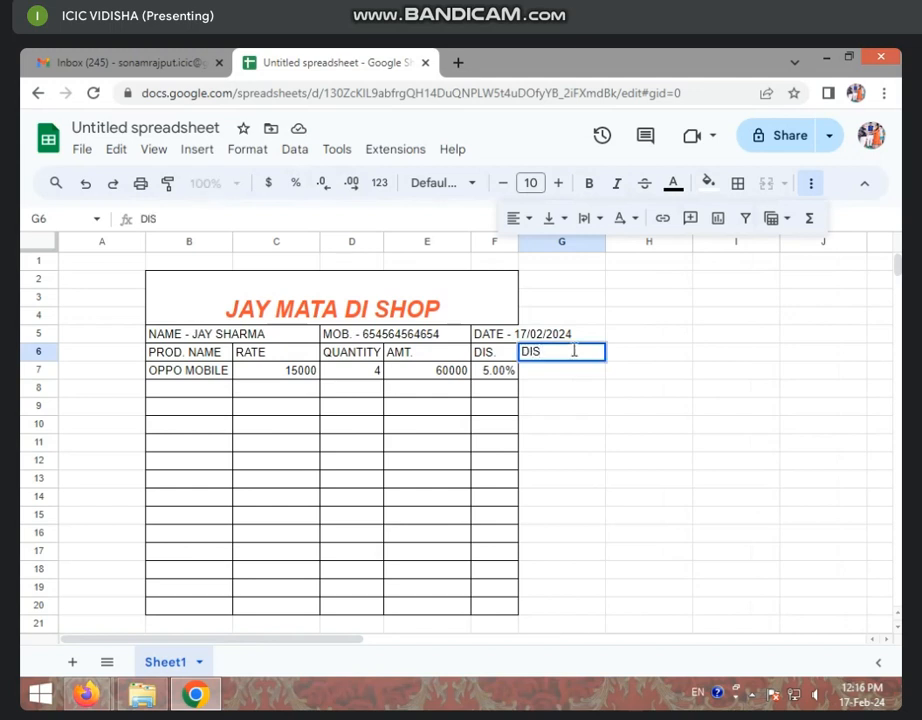
pyautogui.write('. AMT')
pyautogui.press('Return')
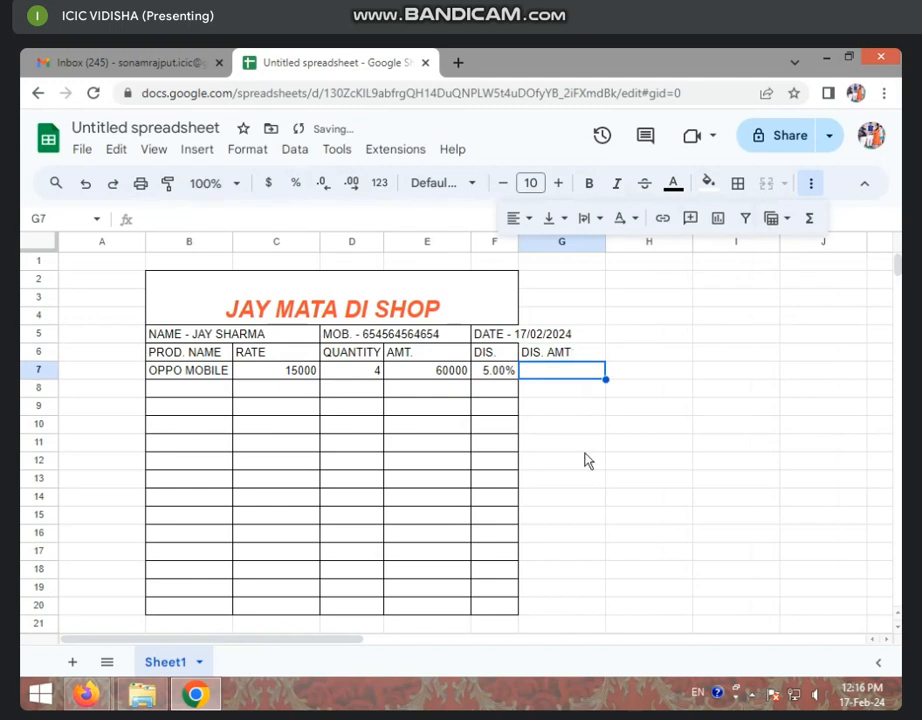
# Calculate the OPPO MOBILE discount amount in G7 with the formula =E7*F7 and check it against the percentage in F7.
pyautogui.write('=')
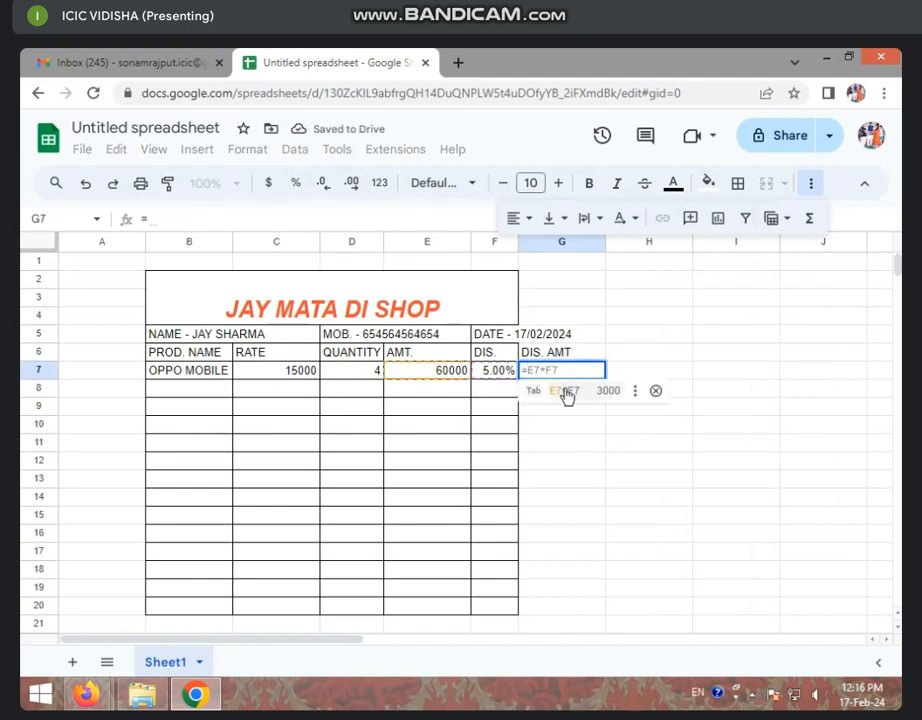
pyautogui.click(440, 372)
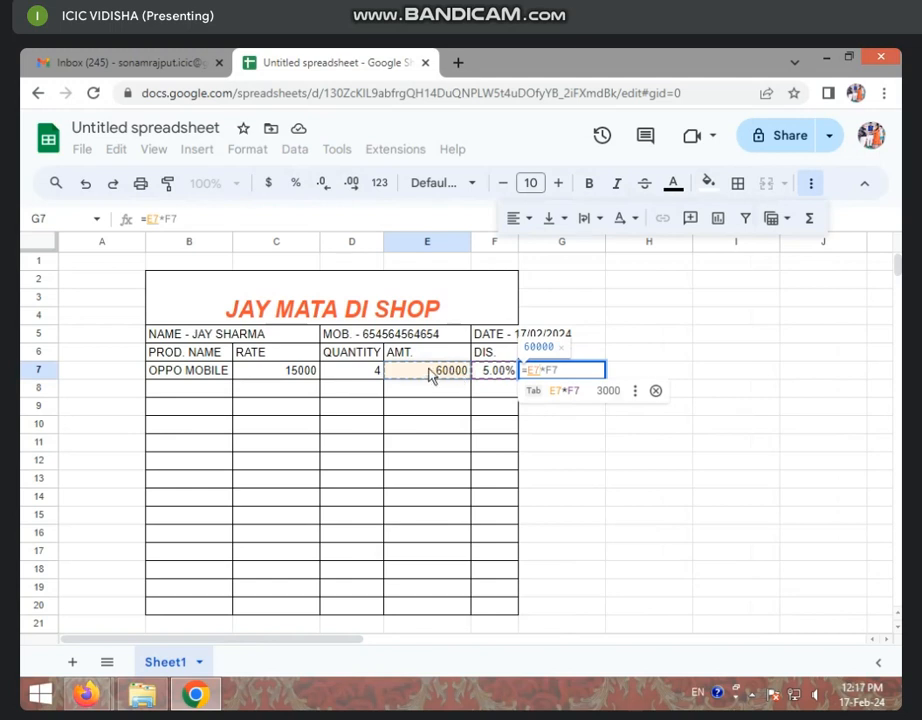
pyautogui.write('*')
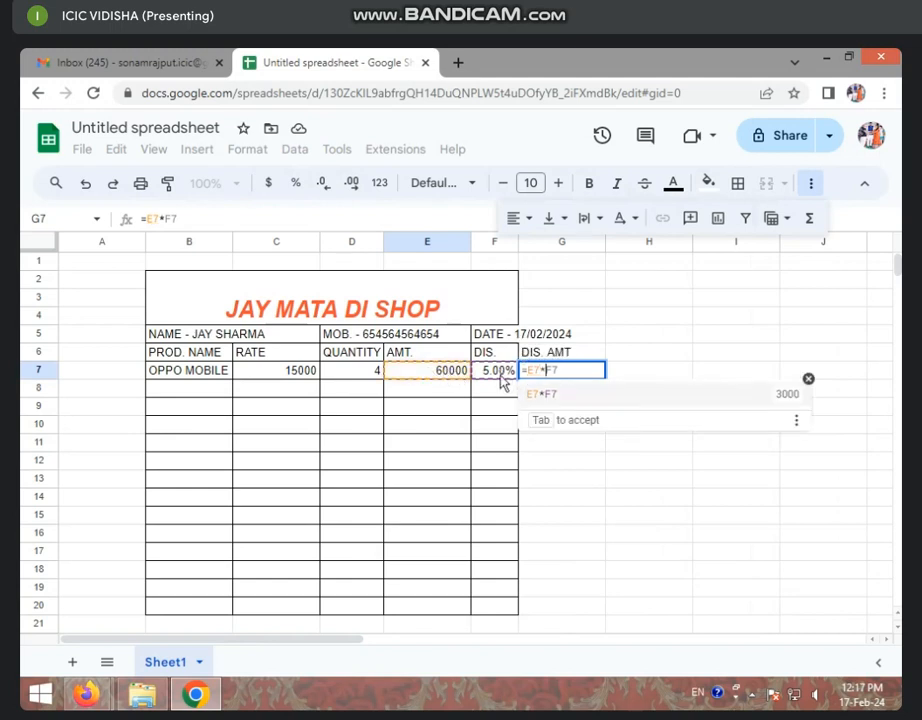
pyautogui.click(502, 378)
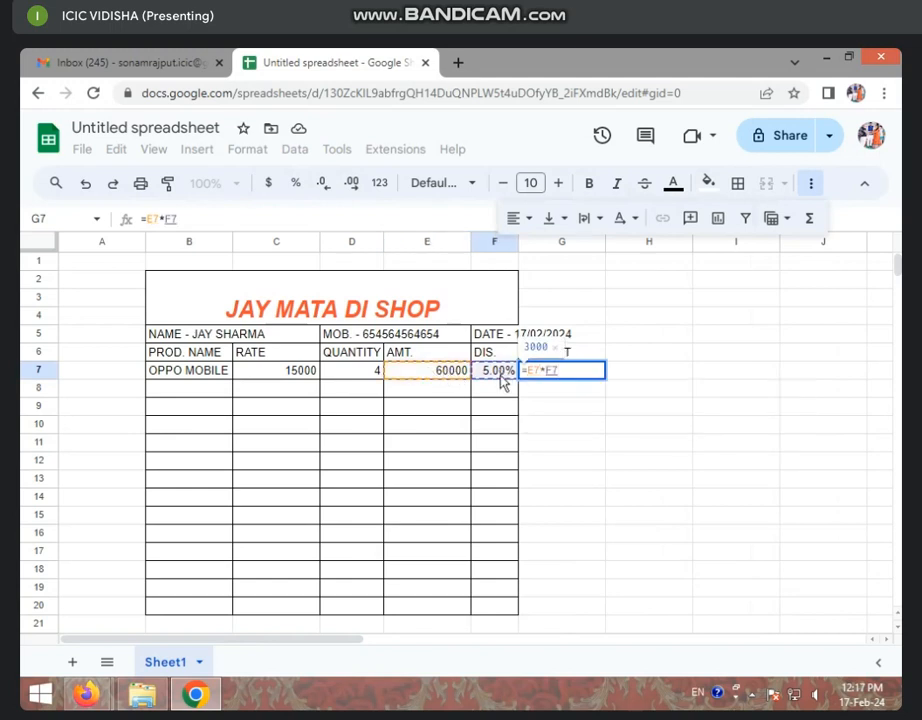
pyautogui.press('Return')
pyautogui.click(600, 374)
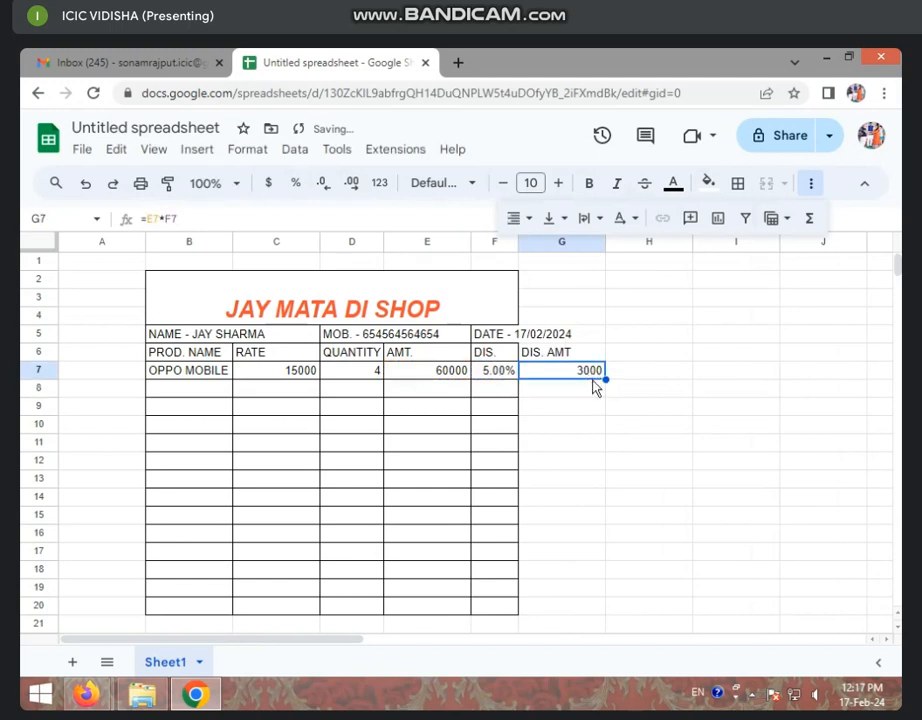
pyautogui.click(505, 374)
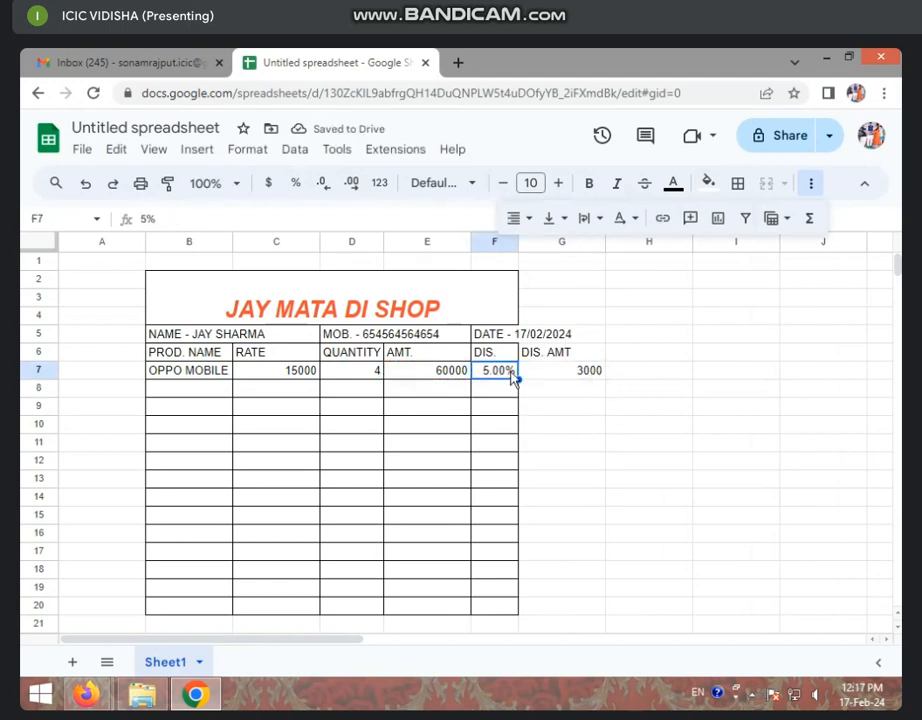
pyautogui.click(562, 376)
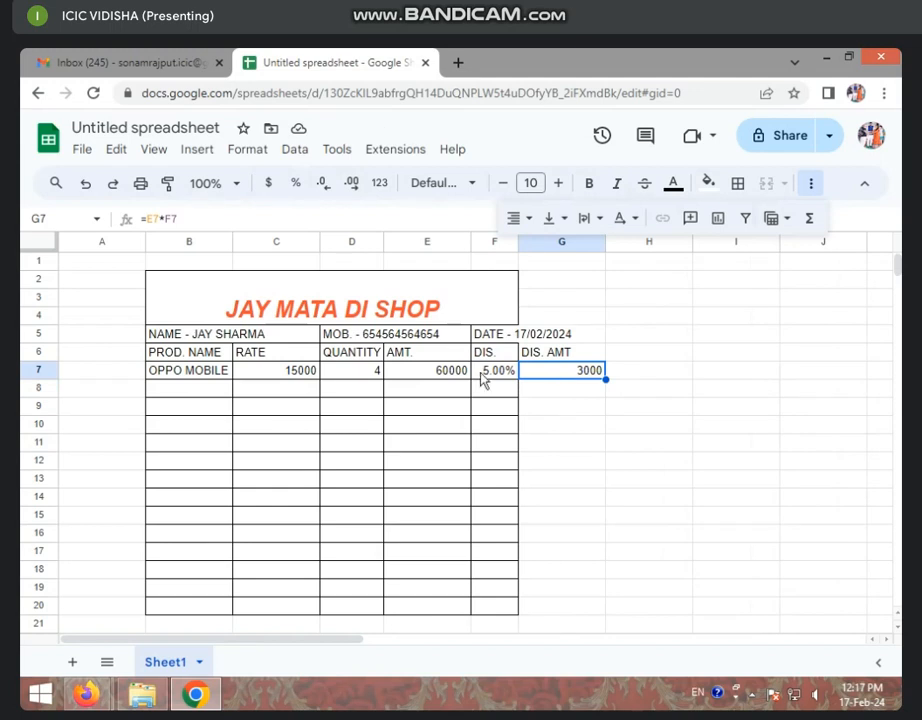
# Change the OPPO MOBILE discount percentage in F7 to 4%.
pyautogui.click(468, 382)
pyautogui.click(503, 374)
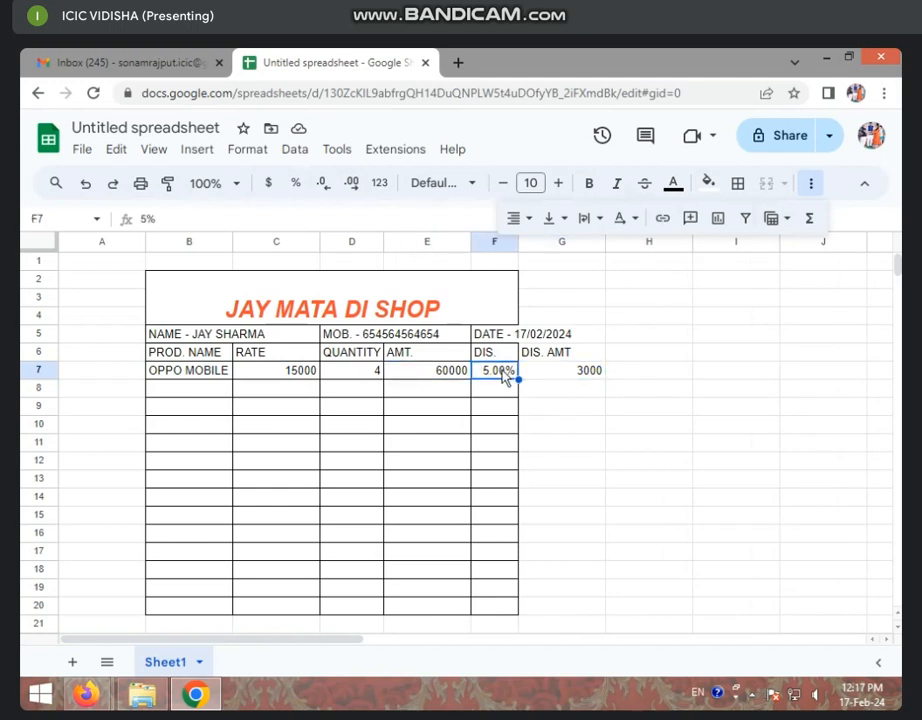
pyautogui.write('4')
pyautogui.press('Return')
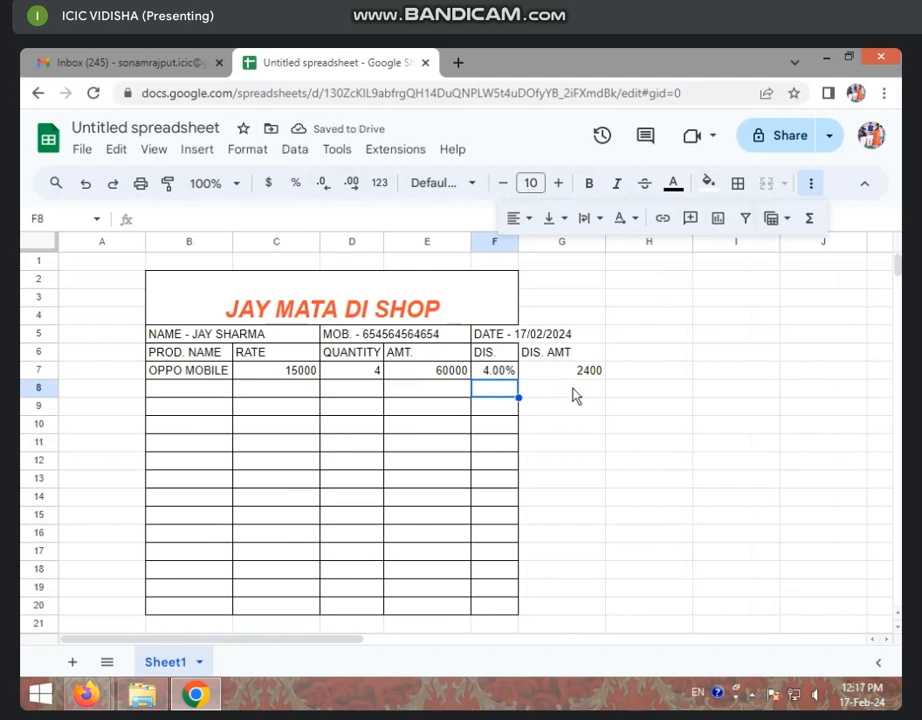
# Apply all borders to the range G5:I20 to extend the bill grid.
pyautogui.click(576, 390)
pyautogui.click(569, 337)
pyautogui.moveTo(585, 341); pyautogui.dragTo(766, 607)
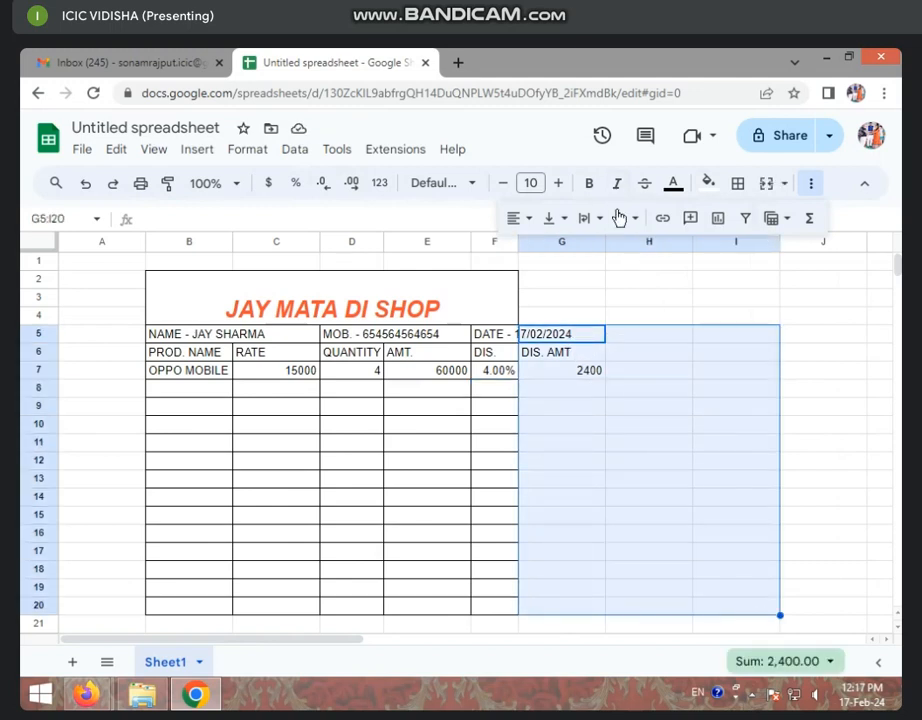
pyautogui.click(739, 185)
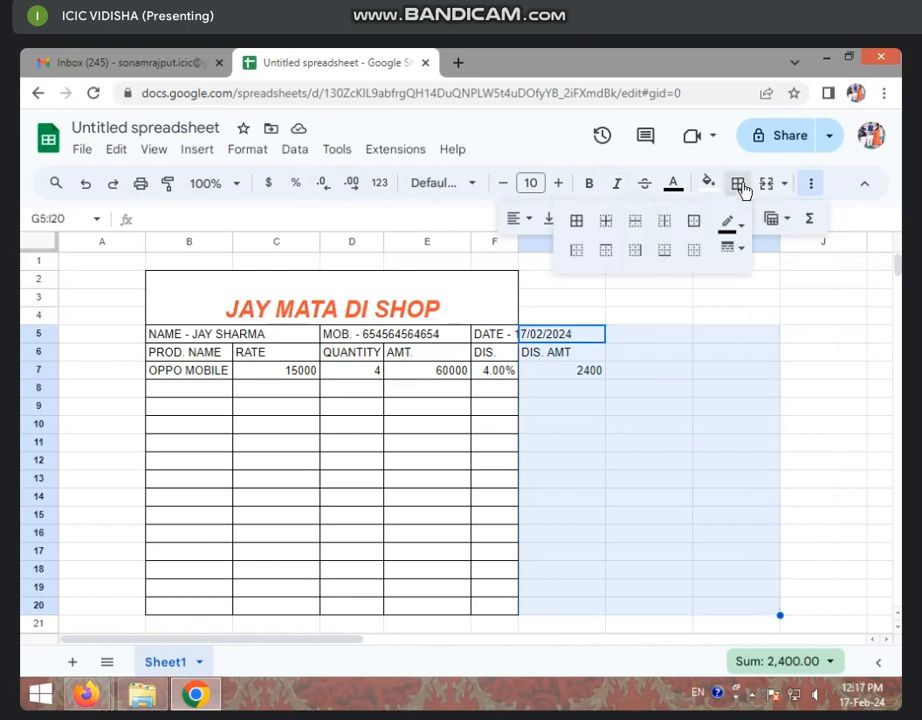
pyautogui.click(576, 220)
pyautogui.click(670, 408)
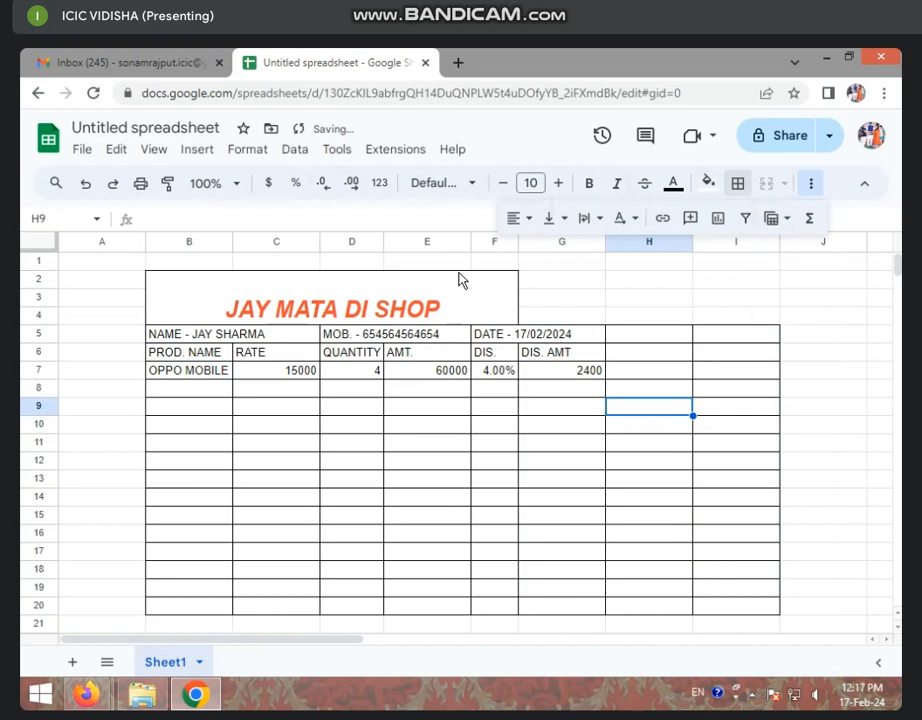
# Extend the merged JAY MATA DI SHOP title across B2:I4.
pyautogui.moveTo(194, 287); pyautogui.dragTo(772, 290)
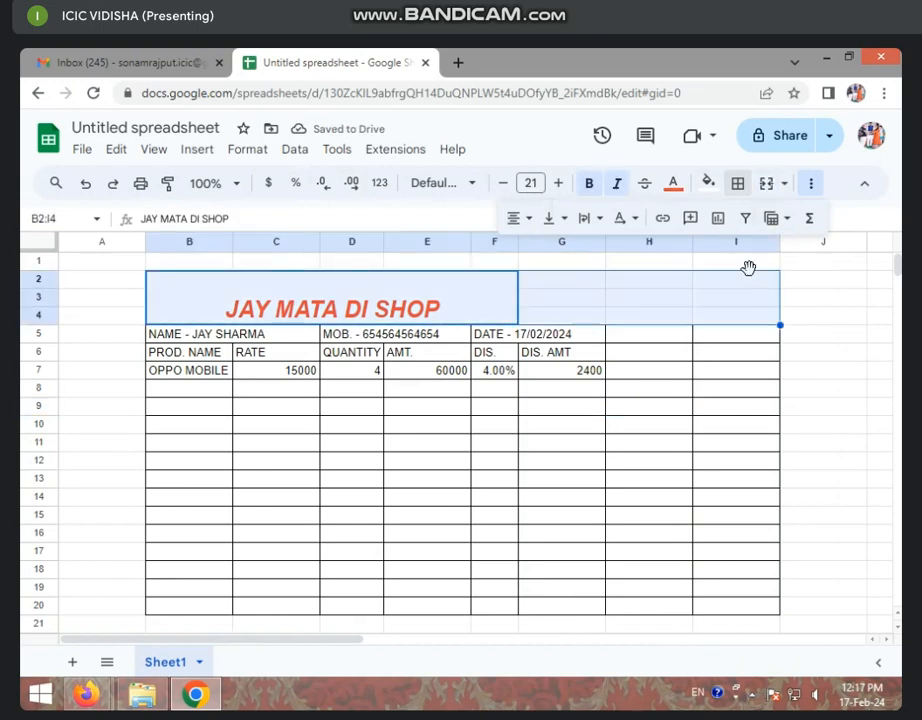
pyautogui.click(770, 187)
pyautogui.click(570, 336)
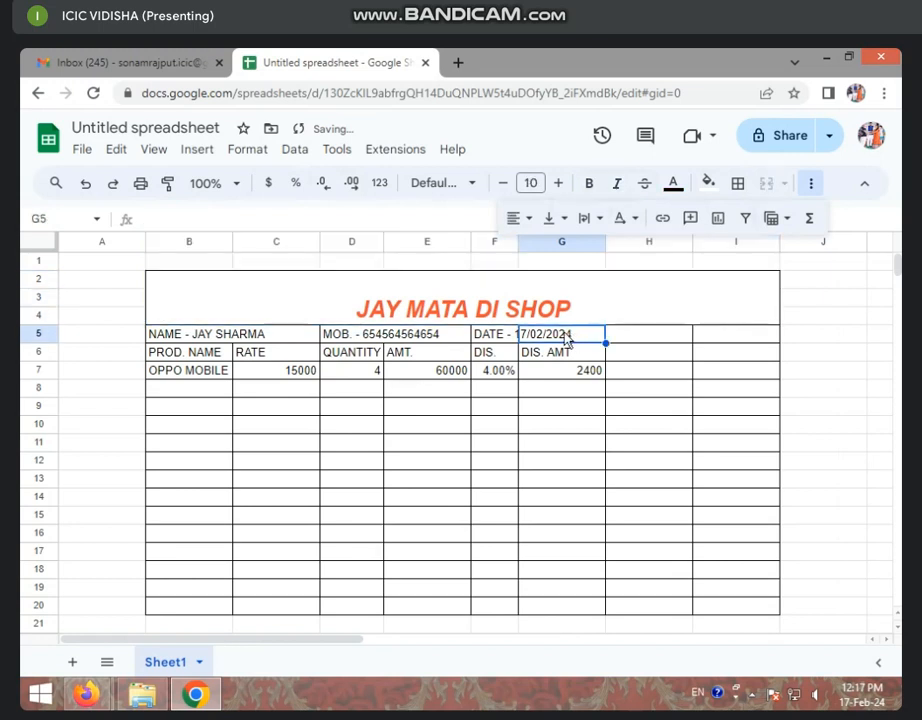
# Merge the date entry across F5:H5.
pyautogui.click(506, 338)
pyautogui.moveTo(506, 340); pyautogui.dragTo(628, 340)
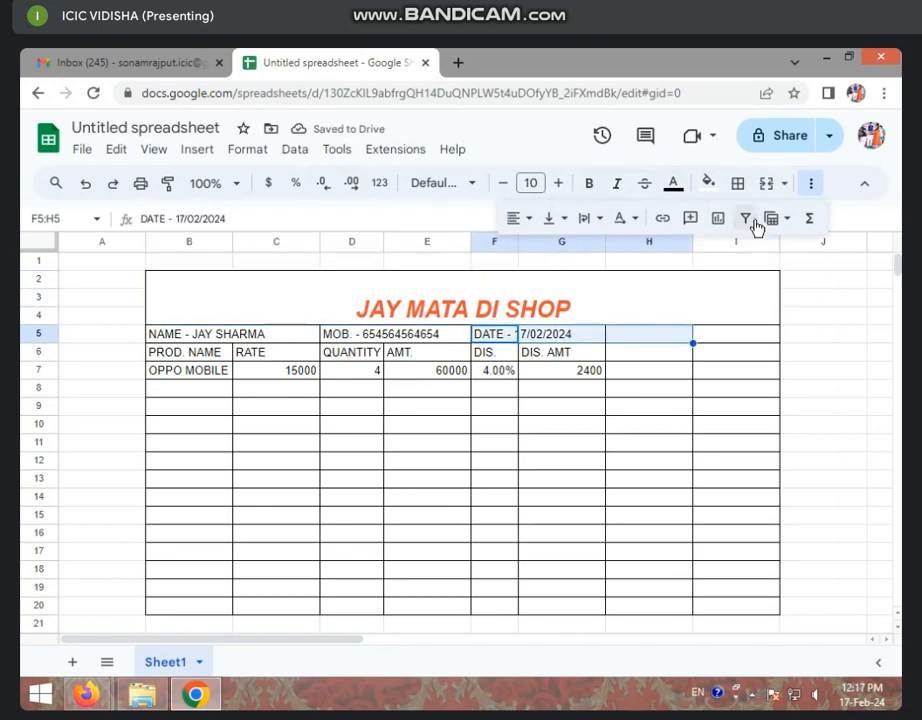
pyautogui.click(766, 184)
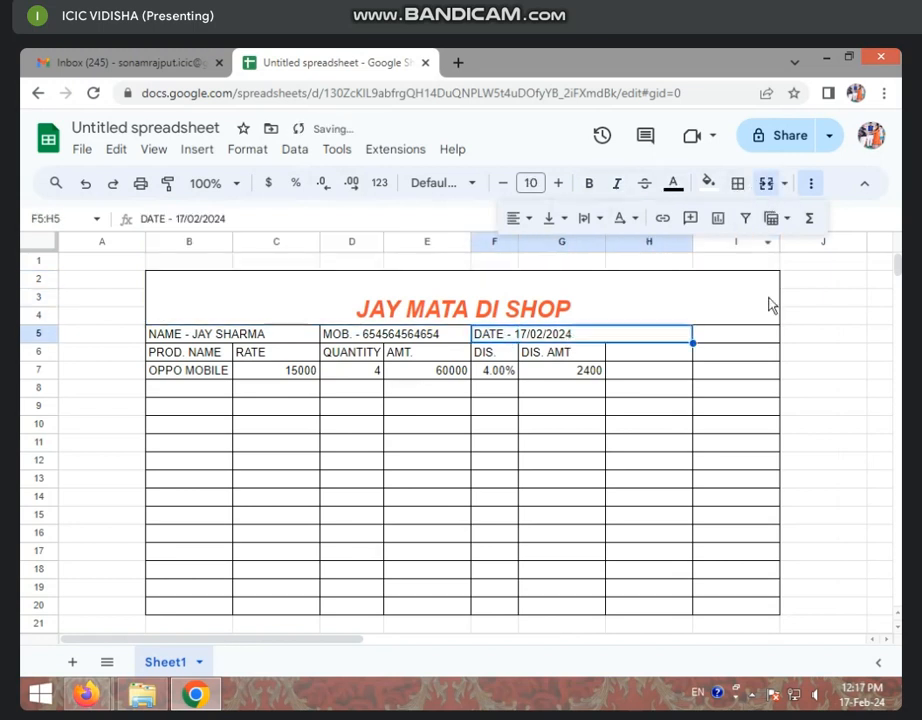
pyautogui.click(660, 390)
pyautogui.click(626, 338)
# Review the OPPO MOBILE row's quantity, amount, discount percentage and discount amount, including the formulas in E7 and G7.
pyautogui.click(630, 368)
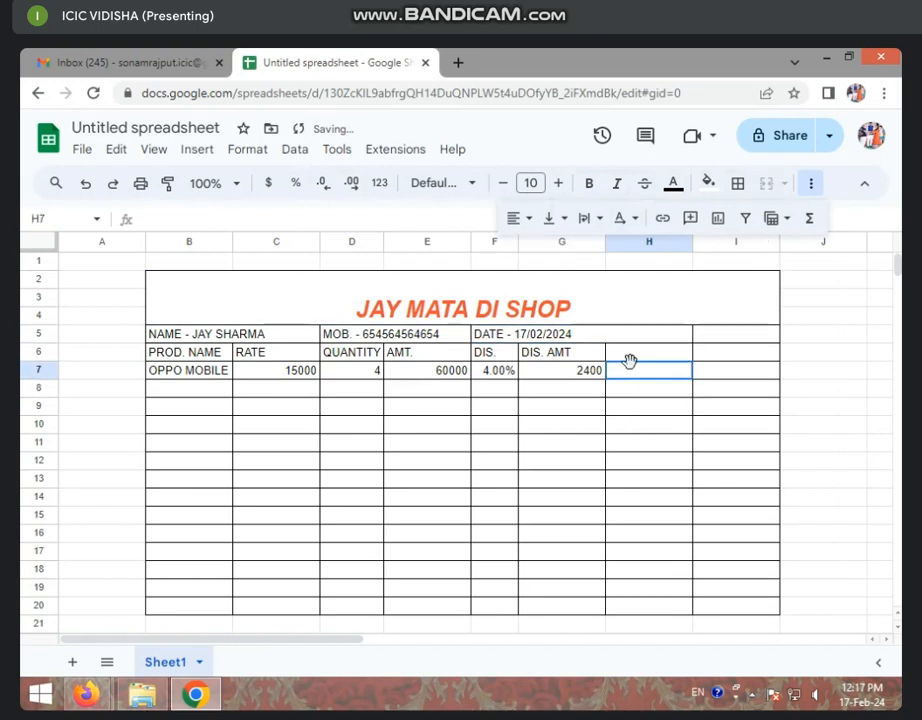
pyautogui.click(570, 372)
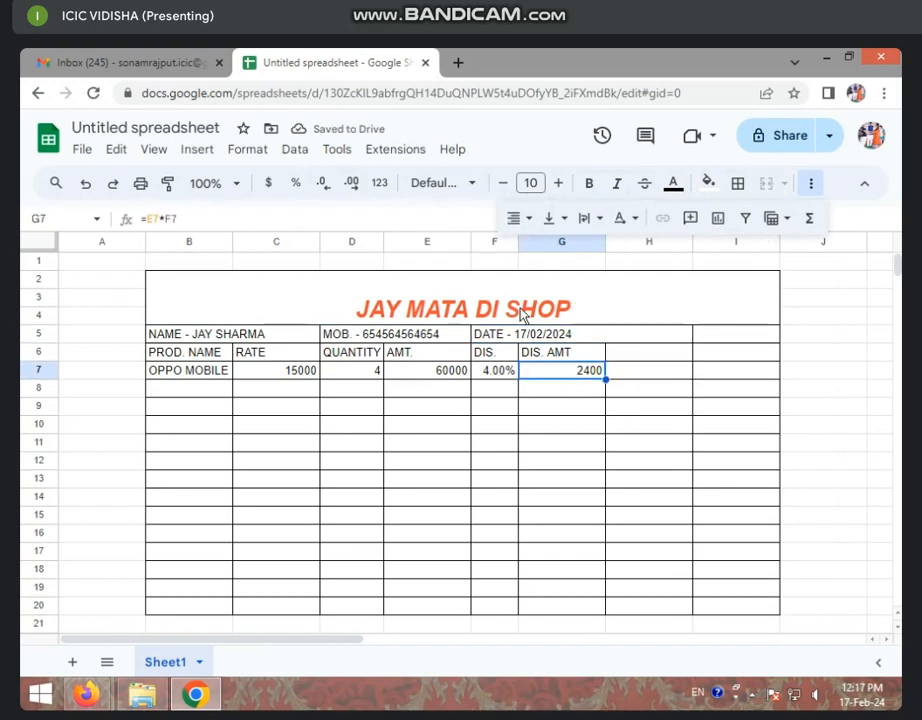
pyautogui.click(285, 356)
pyautogui.click(362, 375)
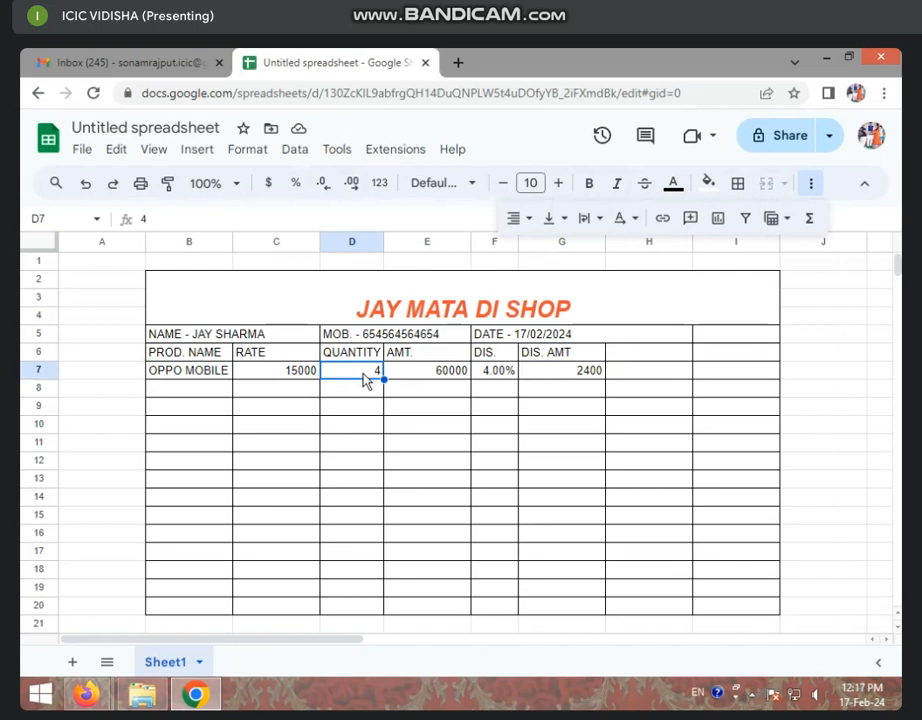
pyautogui.click(438, 376)
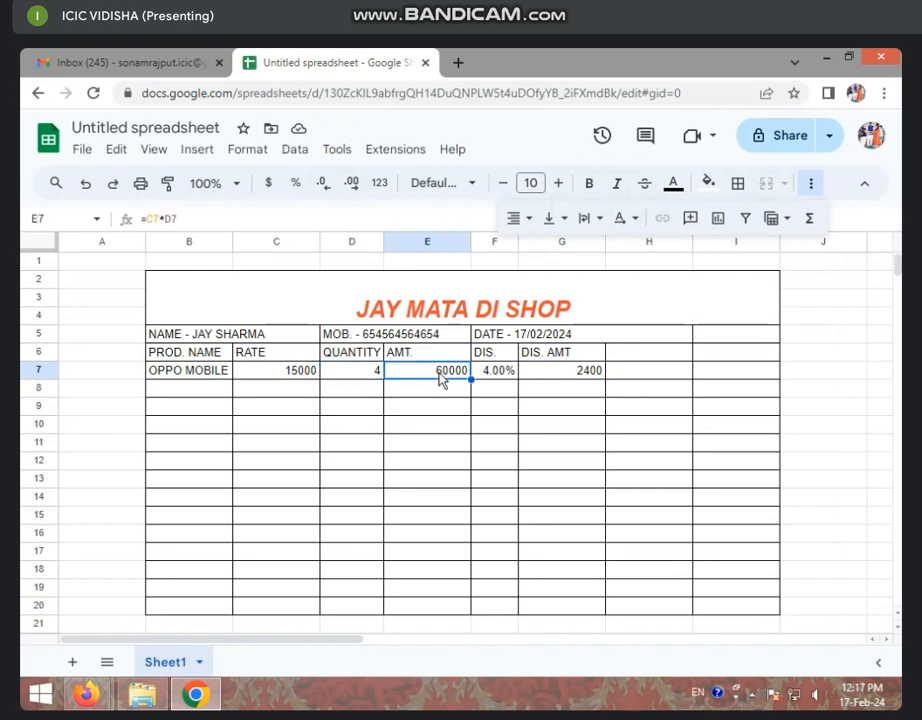
pyautogui.click(508, 375)
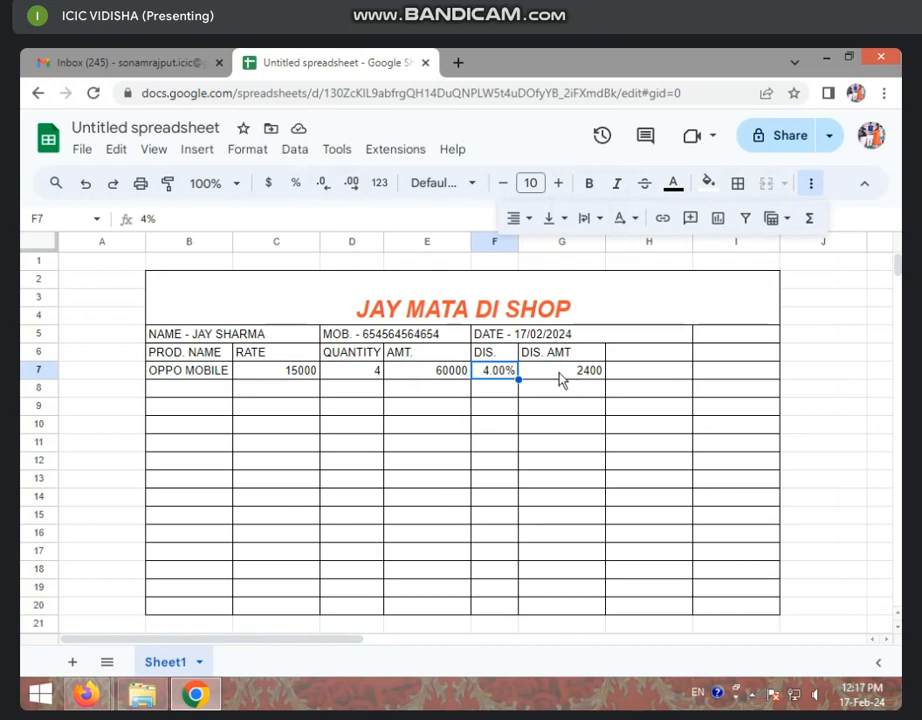
pyautogui.click(440, 376)
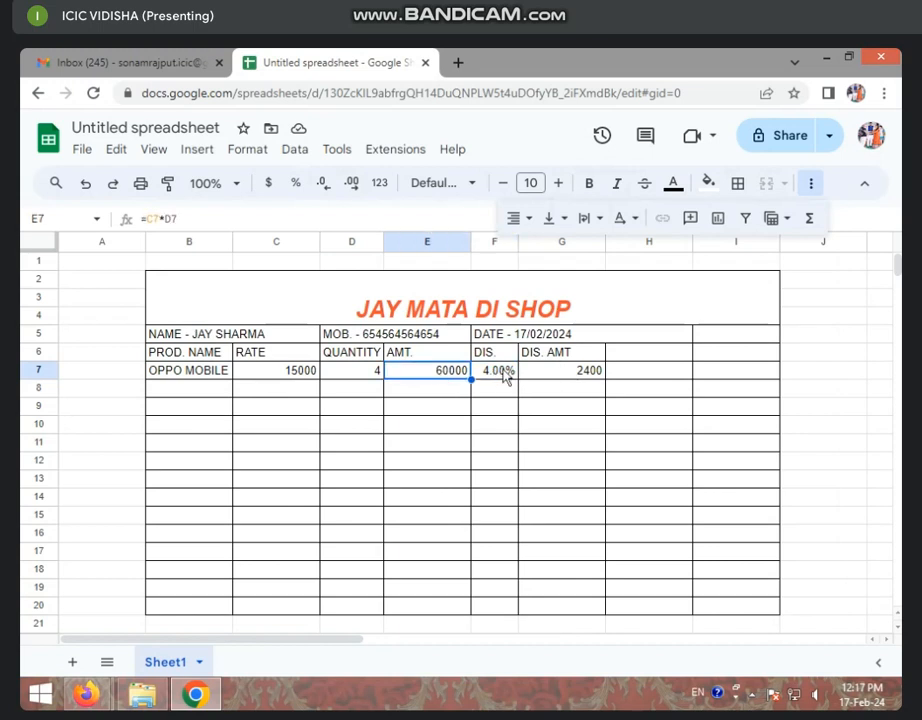
pyautogui.click(583, 374)
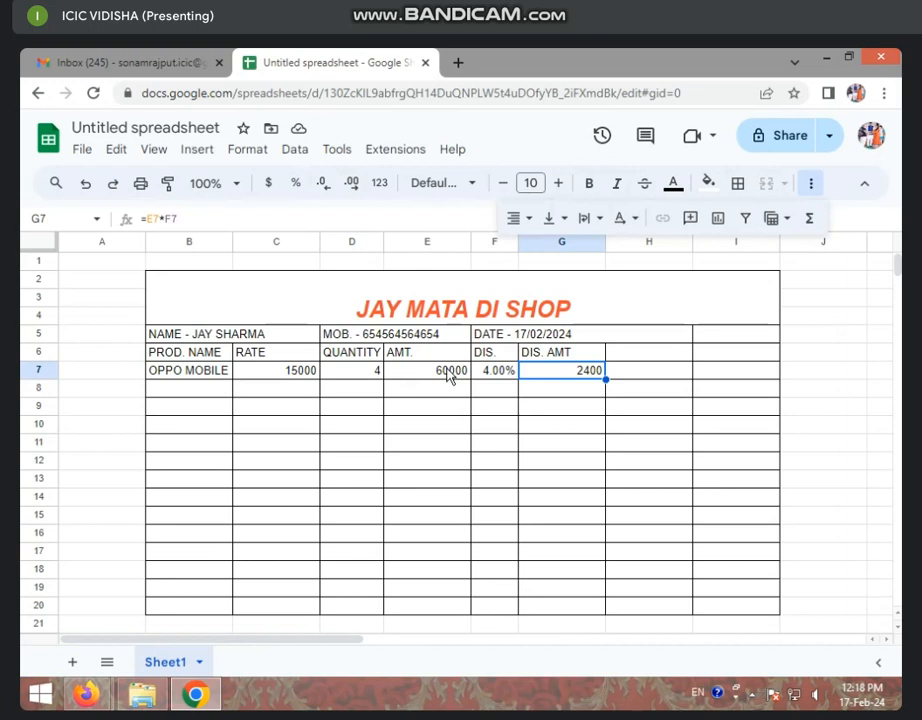
# Add the net amount heading NET AMT in H6.
pyautogui.click(651, 360)
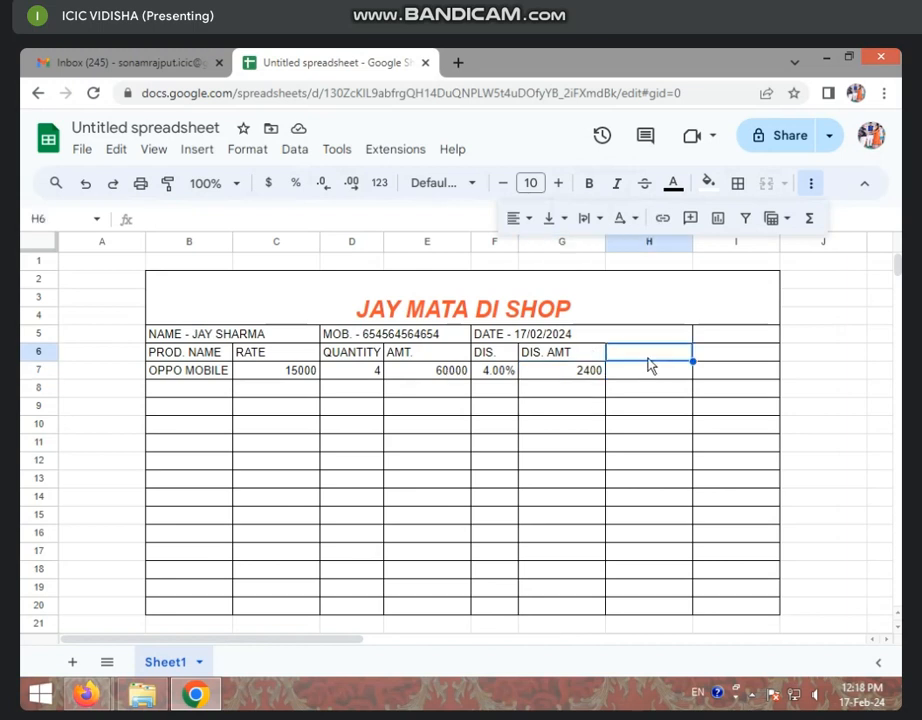
pyautogui.click(652, 377)
pyautogui.click(658, 359)
pyautogui.write('NET')
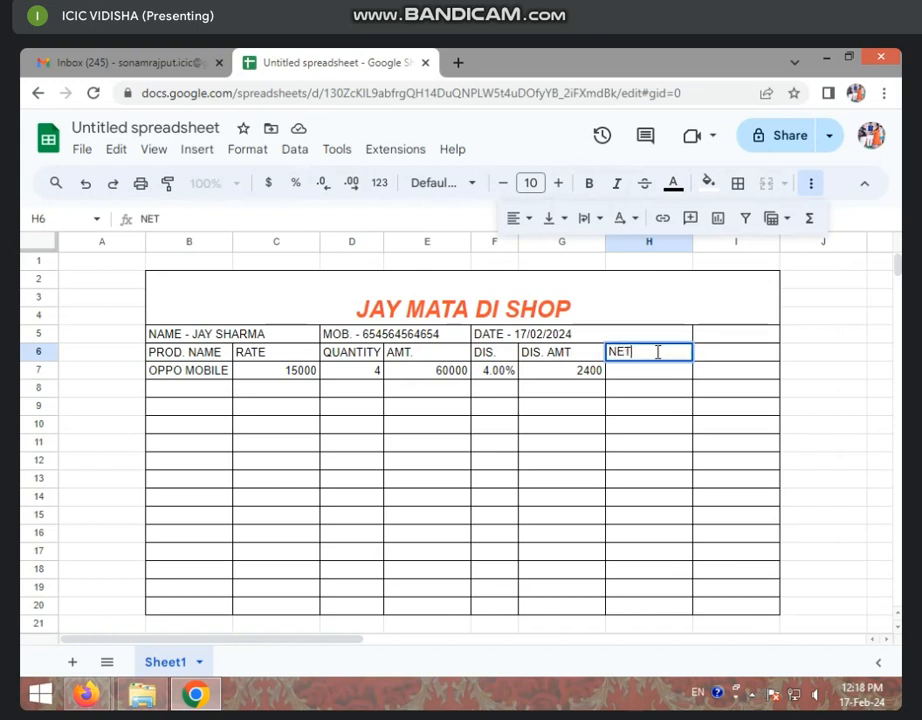
pyautogui.write(' AMT')
pyautogui.press('Return')
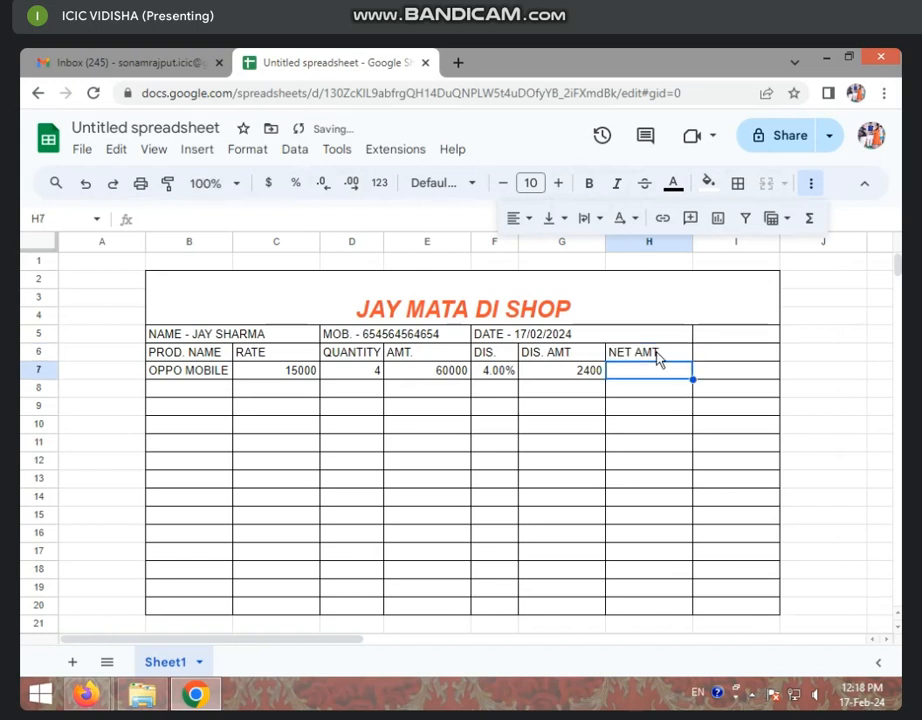
# Calculate the OPPO MOBILE net amount in H7 with the formula =E7-G7 and check the formula.
pyautogui.write('=')
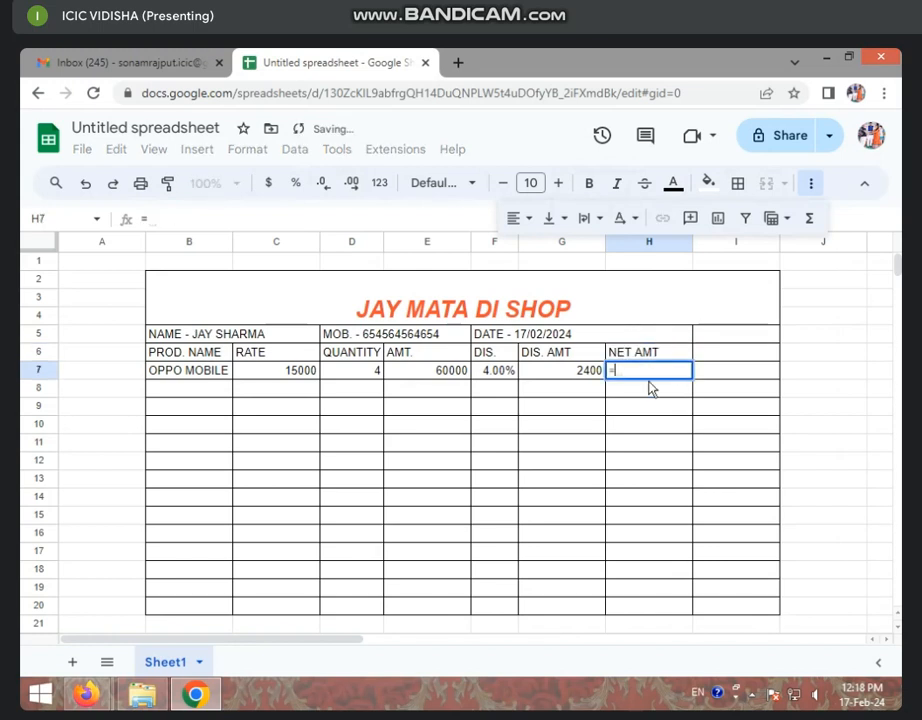
pyautogui.click(434, 374)
pyautogui.write('-')
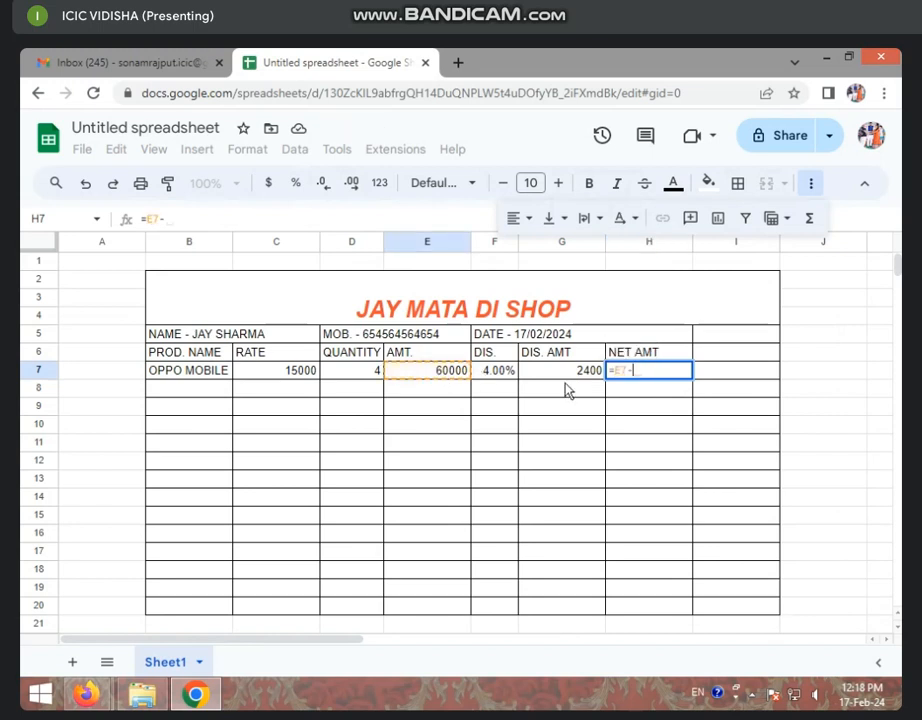
pyautogui.click(557, 374)
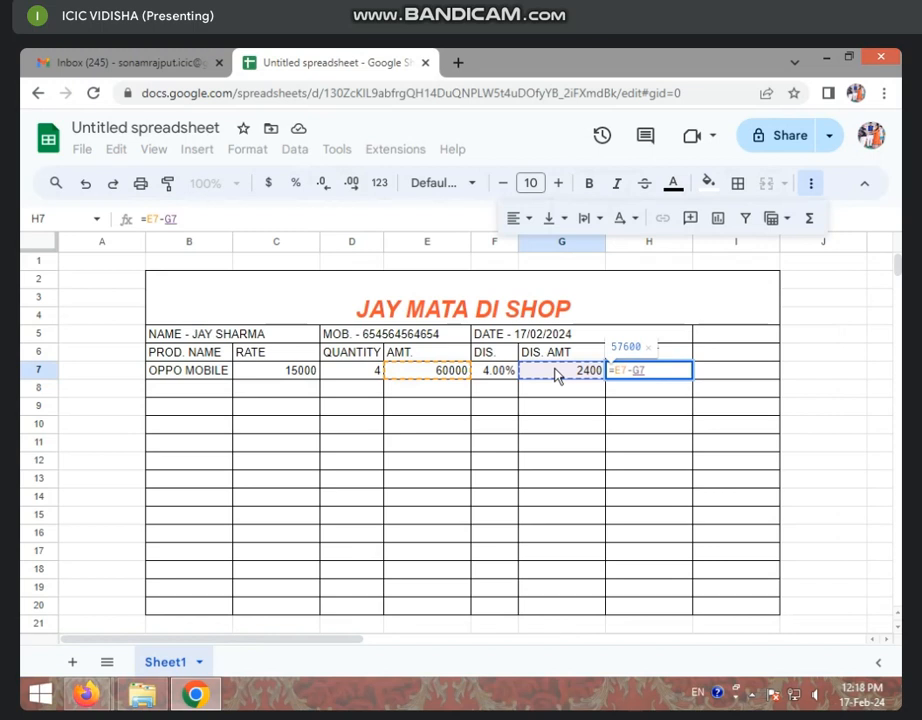
pyautogui.press('Return')
pyautogui.click(652, 374)
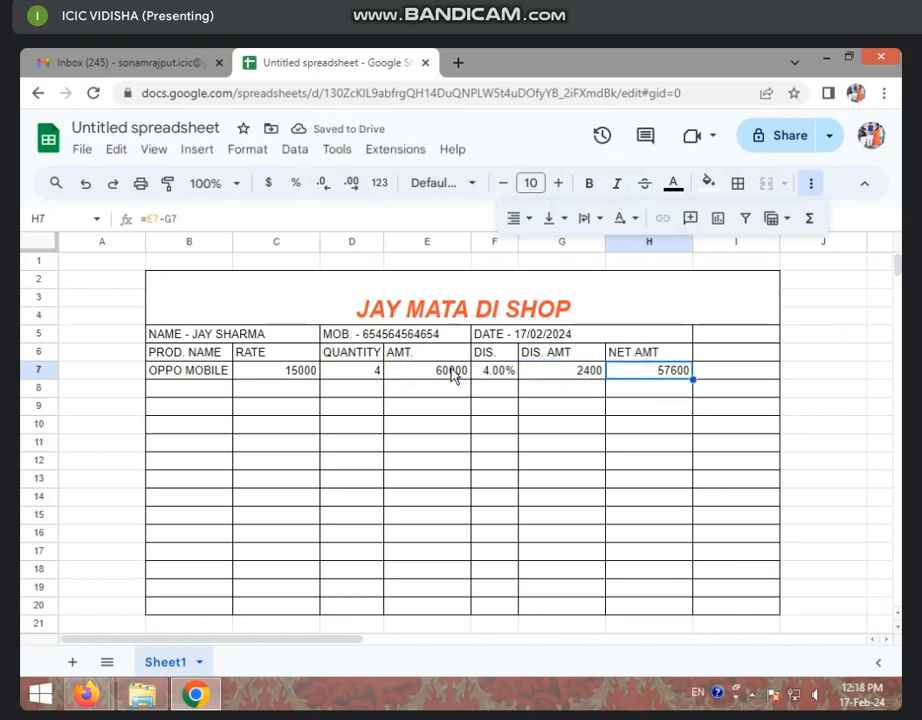
# Enter the product names VIVO MOBILE in B8 and SUMSUNG in B9.
pyautogui.click(191, 396)
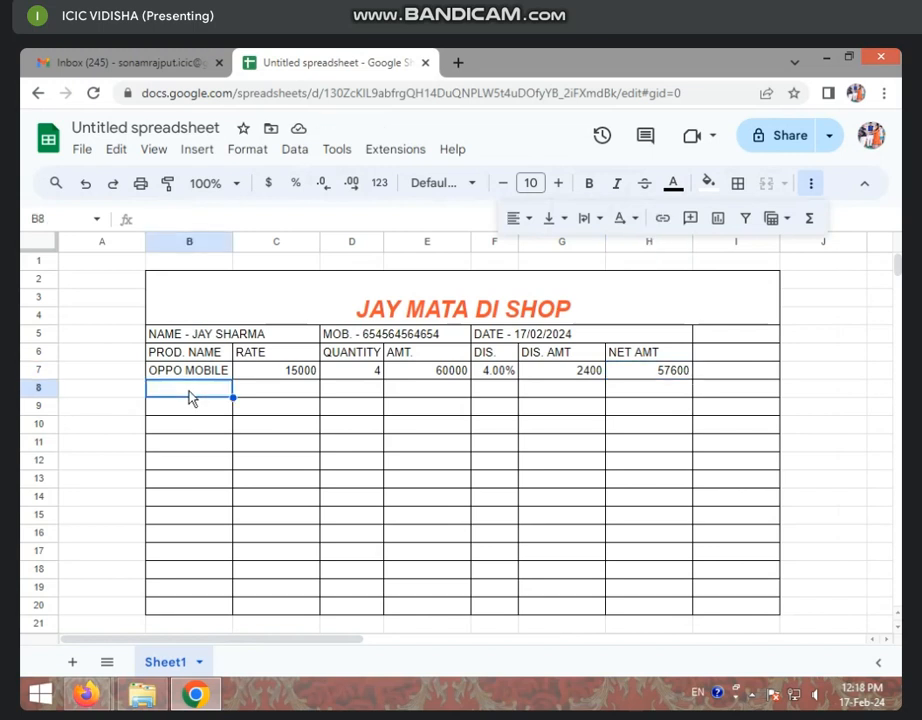
pyautogui.write('VIVO M')
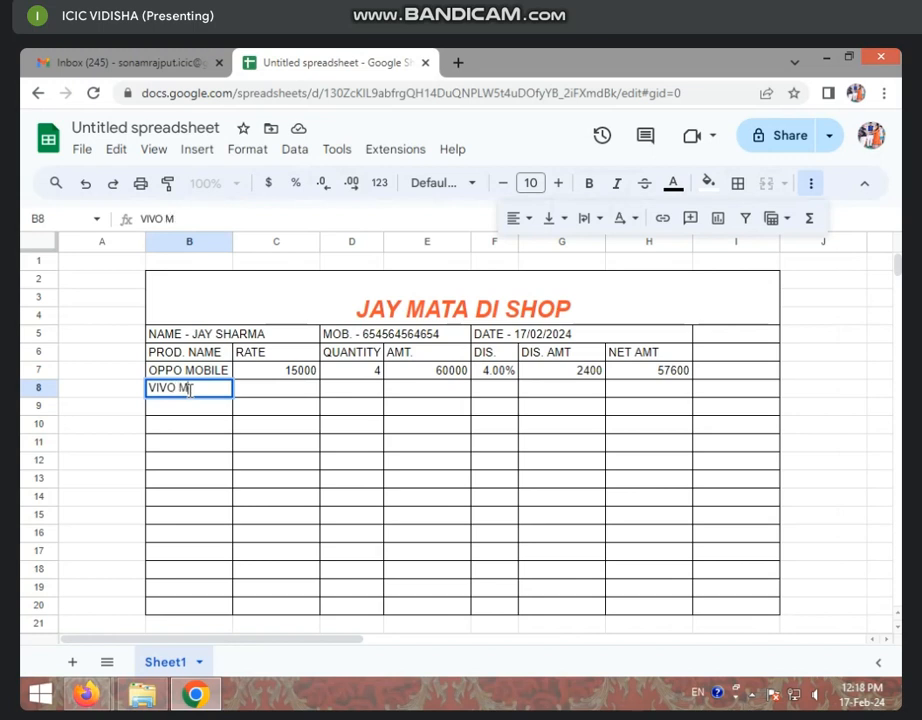
pyautogui.write('OBILE')
pyautogui.press('Return')
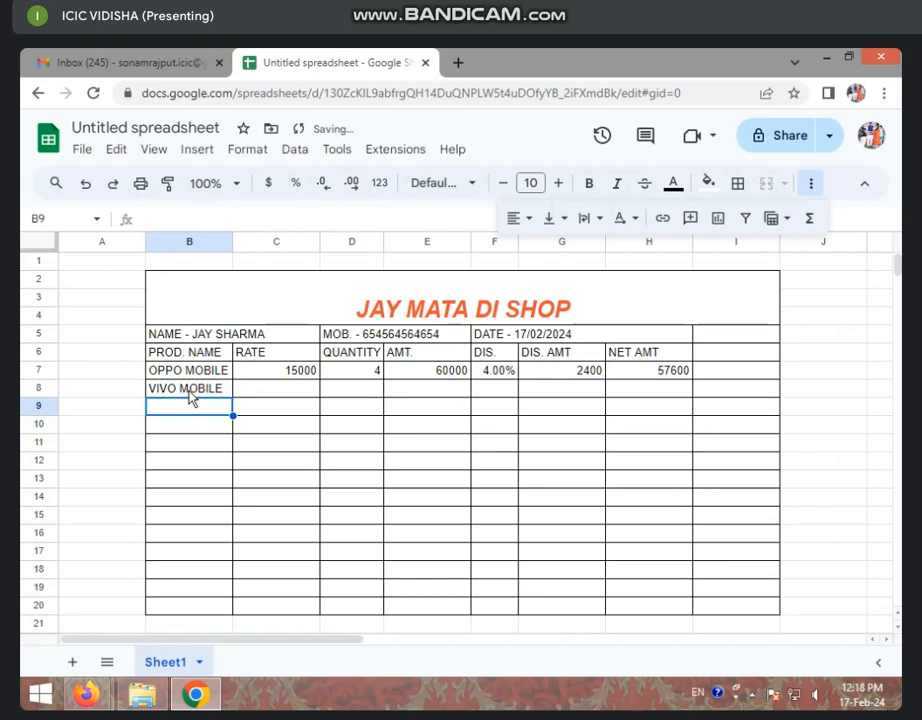
pyautogui.write('S')
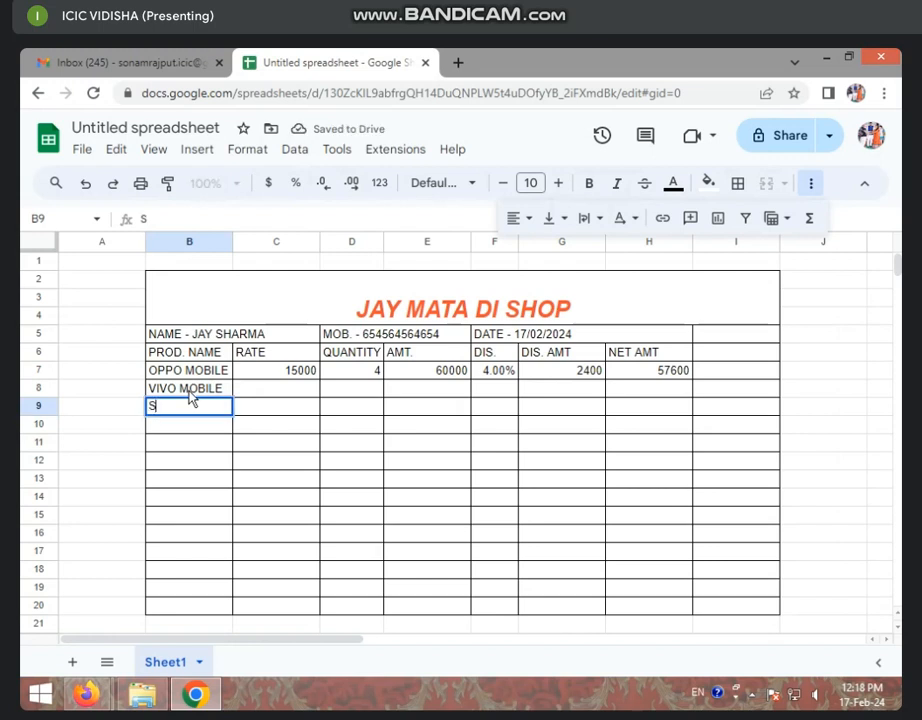
pyautogui.write('UMSUNG')
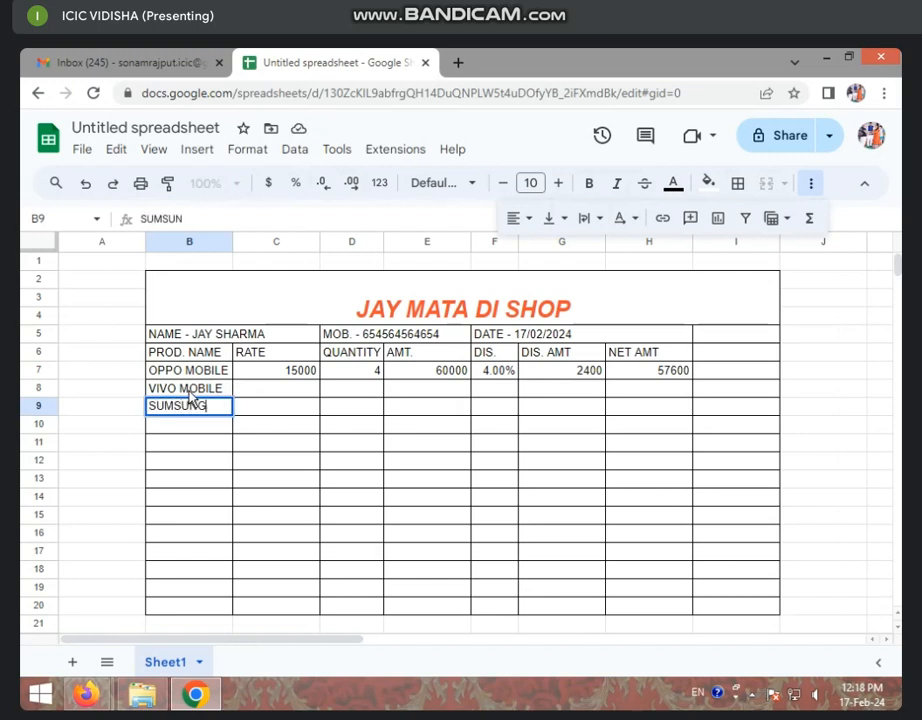
pyautogui.press('Right')
# Enter the rates 16000 for VIVO MOBILE in C8 and 20000 for SUMSUNG in C9.
pyautogui.press('Up')
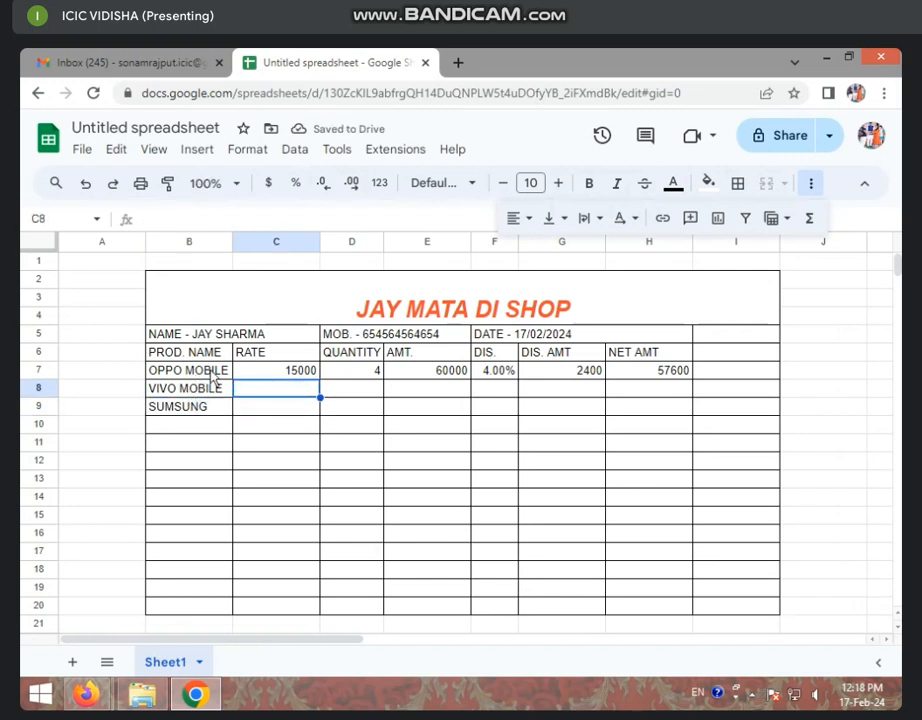
pyautogui.write('16')
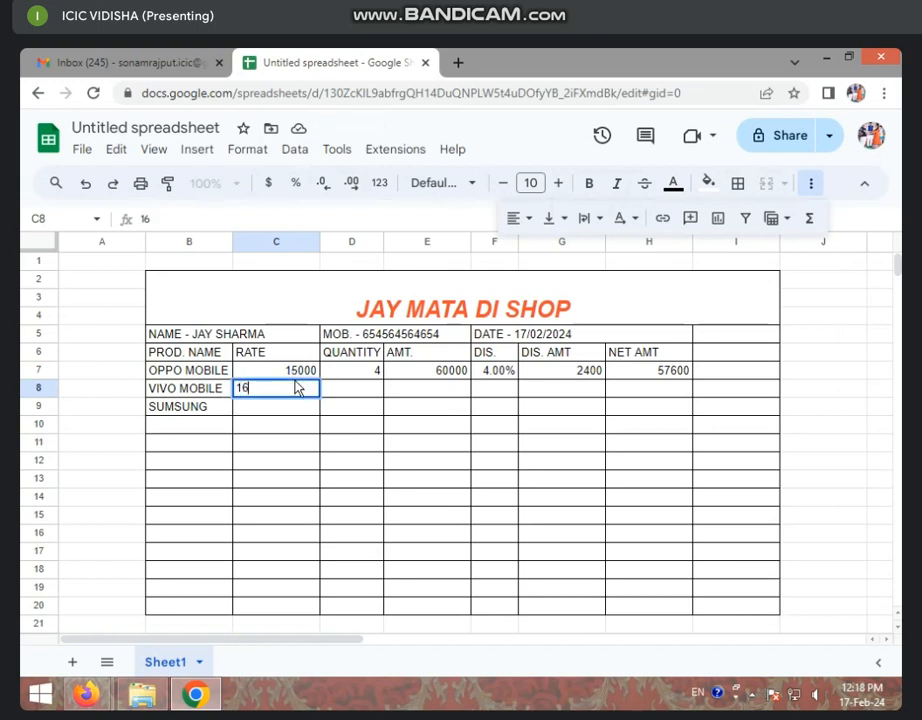
pyautogui.write('000')
pyautogui.press('Return')
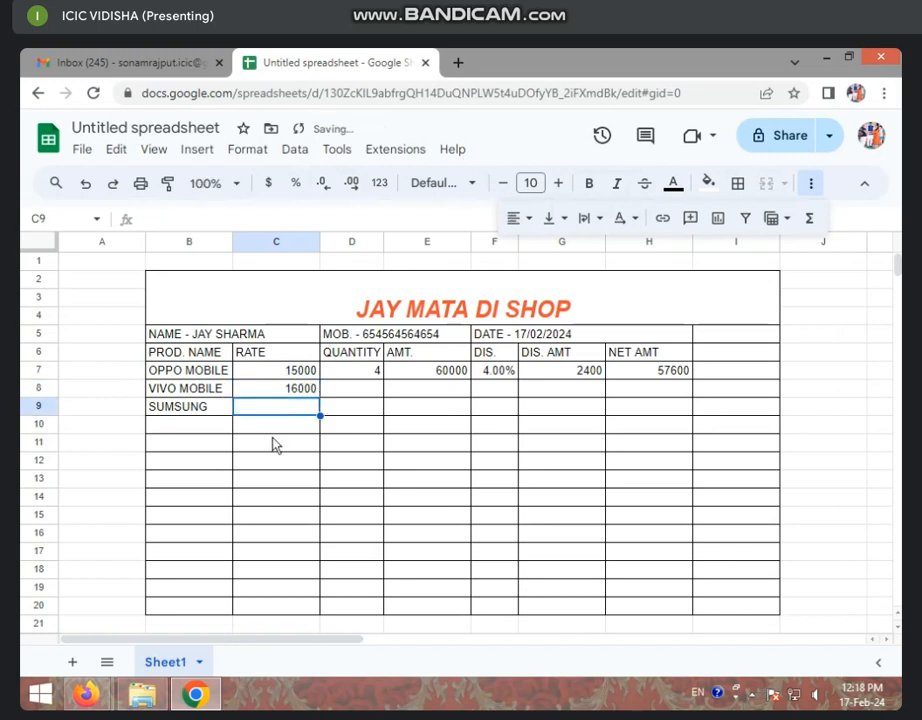
pyautogui.write('20000')
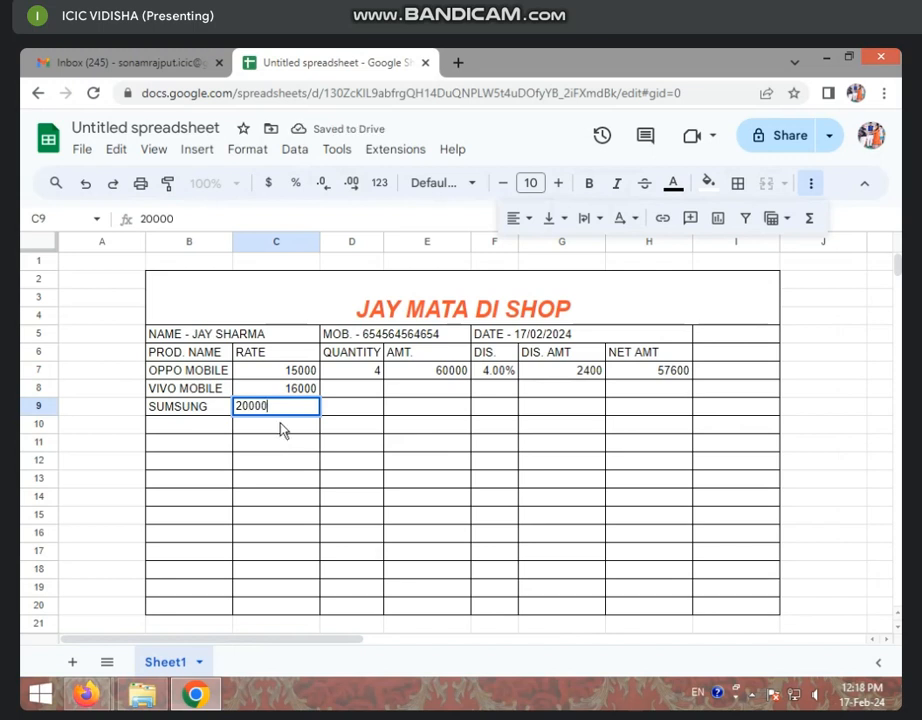
pyautogui.press('Return')
# Enter the quantities 5 for VIVO MOBILE in D8 and 3 for SUMSUNG in D9.
pyautogui.click(364, 372)
pyautogui.click(362, 393)
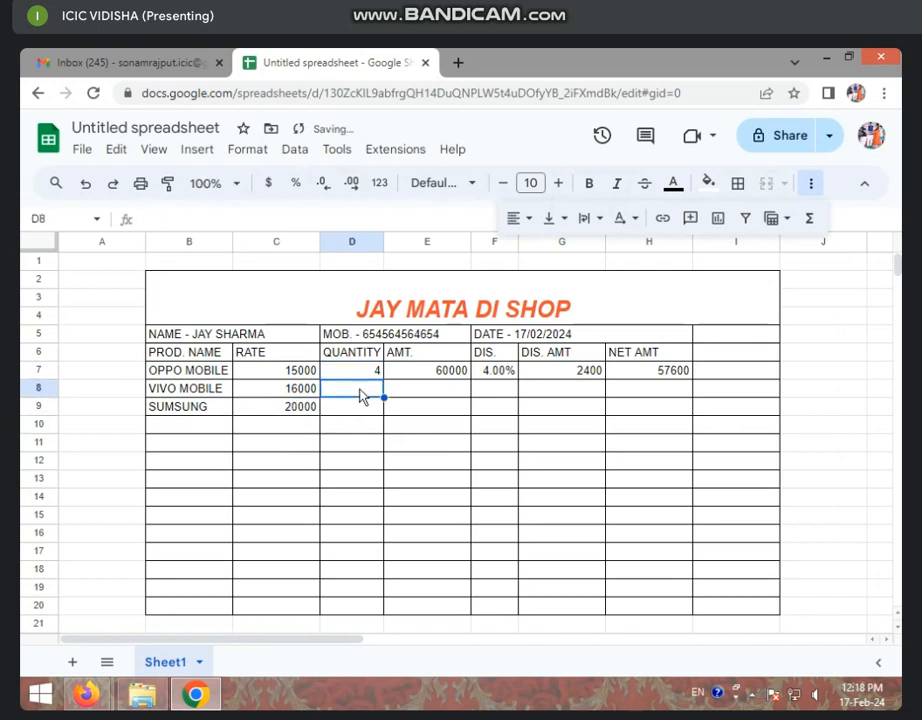
pyautogui.write('5')
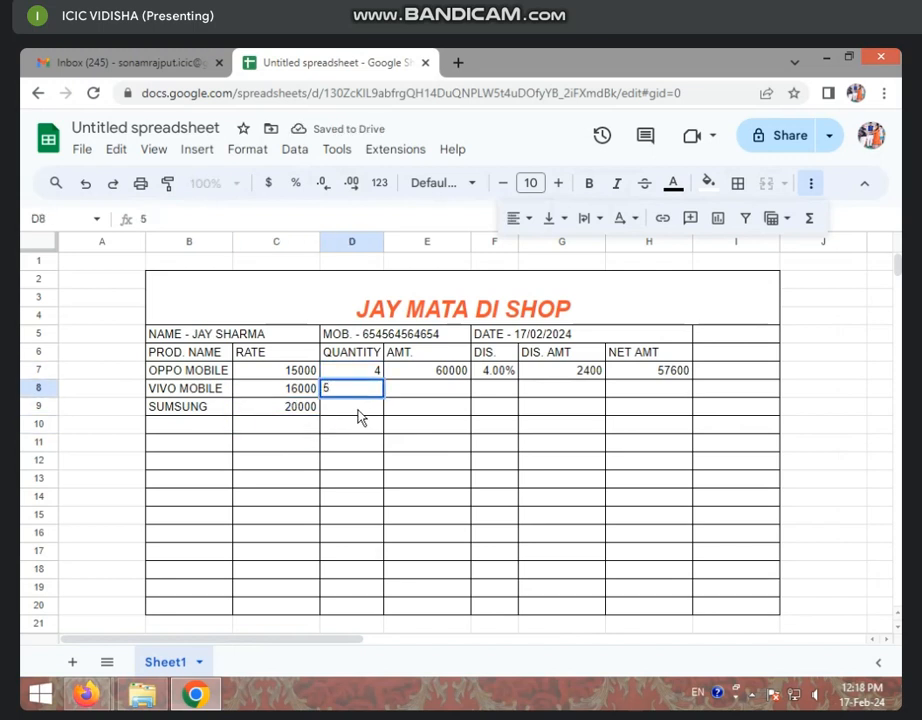
pyautogui.click(360, 411)
pyautogui.write('3')
pyautogui.press('Return')
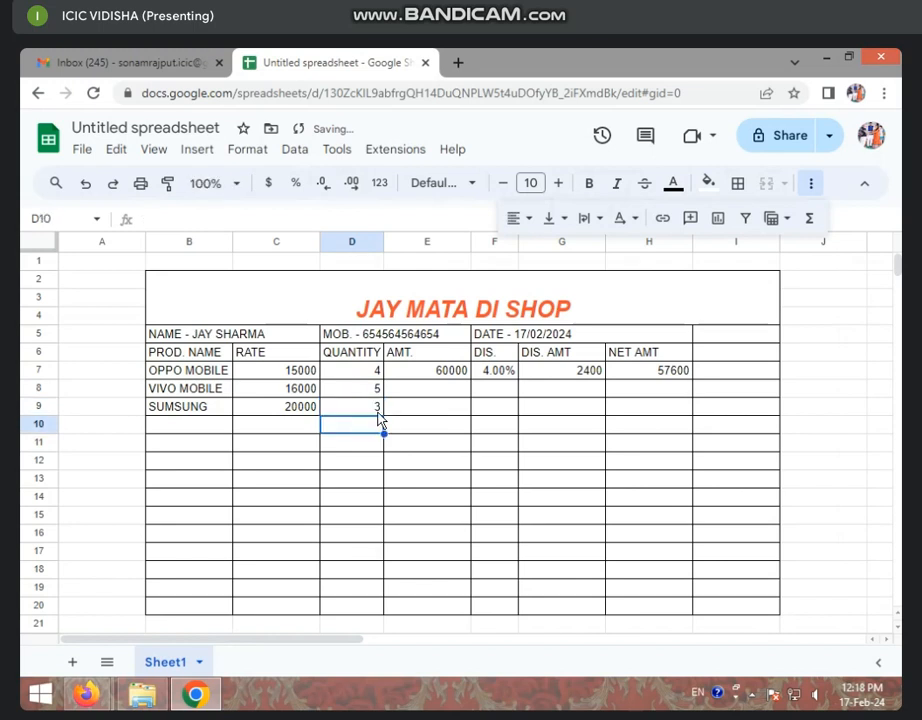
# Copy the E7 amount formula down to E9 and the F7 discount percentage down to F9.
pyautogui.click(453, 388)
pyautogui.click(446, 372)
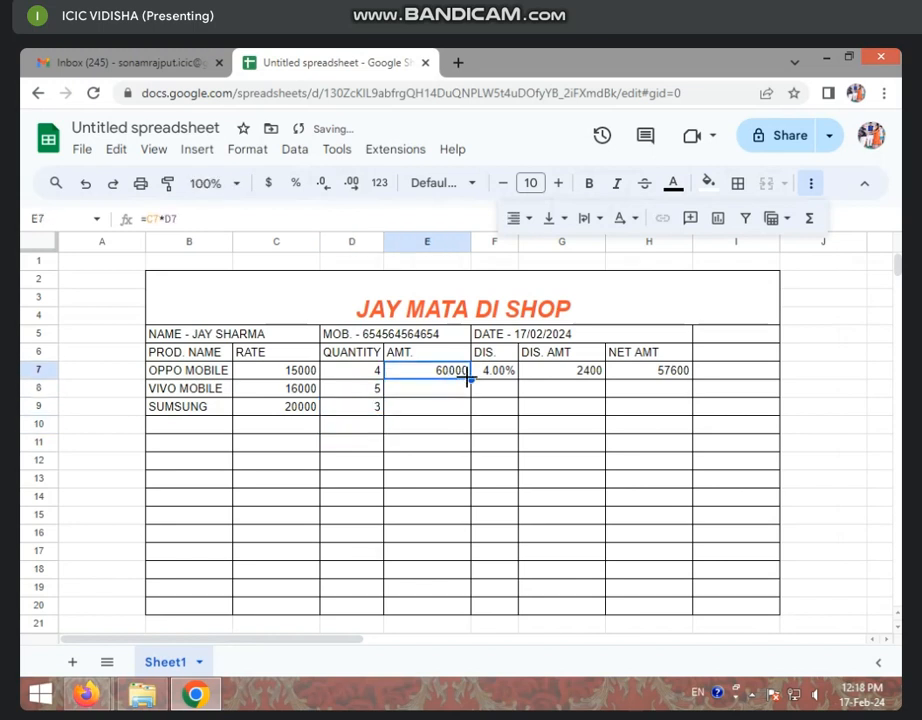
pyautogui.moveTo(472, 387); pyautogui.dragTo(519, 412)
pyautogui.click(515, 375)
# Set the VIVO MOBILE discount in F8 to 3% and check the SUMSUNG discount in F9.
pyautogui.click(505, 392)
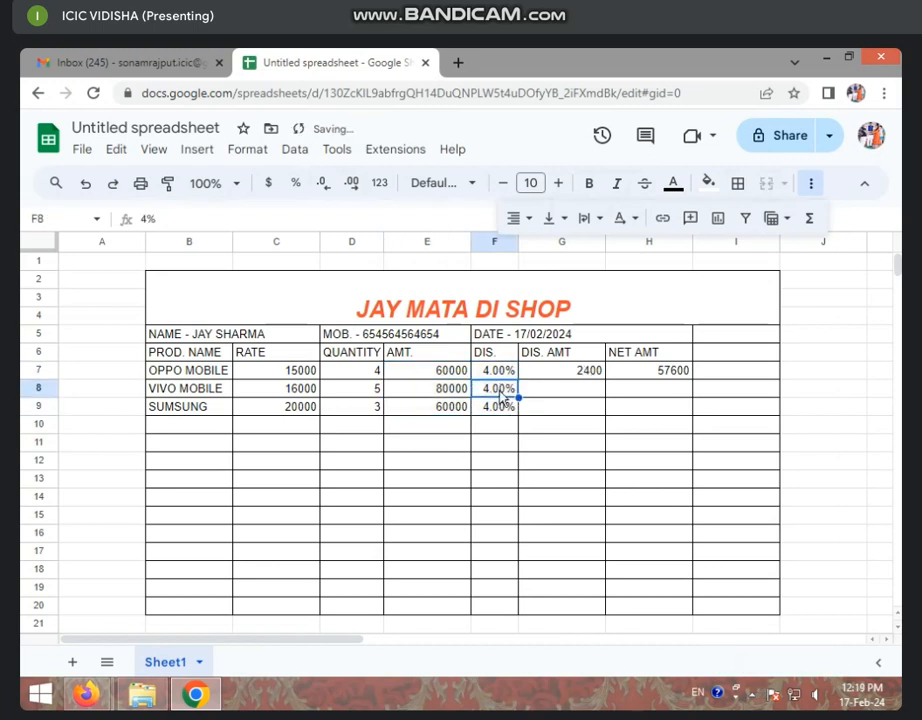
pyautogui.write('3')
pyautogui.press('Return')
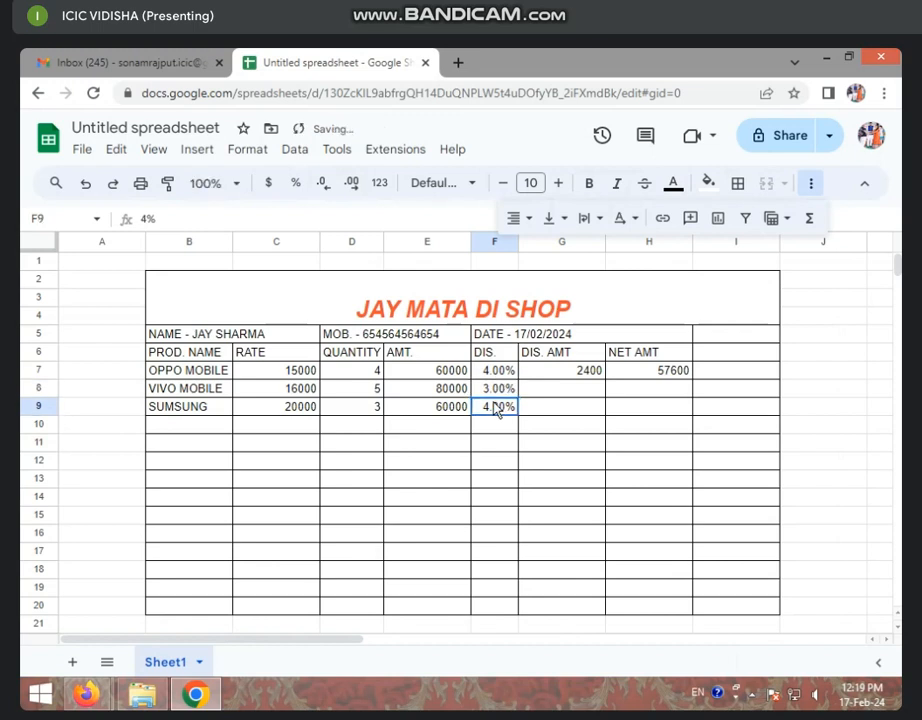
pyautogui.doubleClick(497, 408)
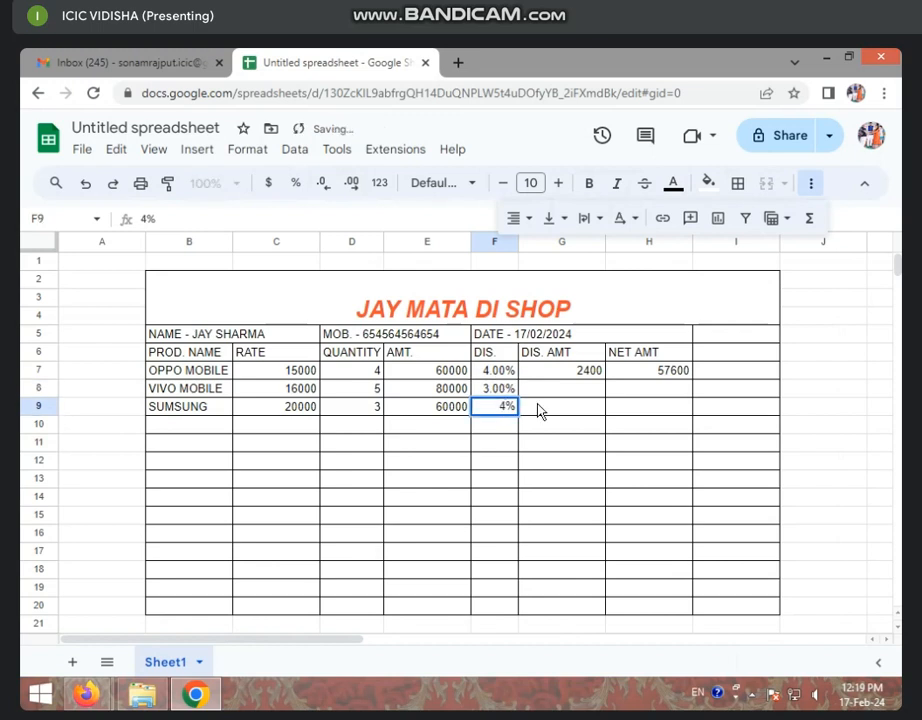
# Copy the discount amount formula from G7 down to G9 and the net amount formula from H7 down to H9.
pyautogui.click(564, 409)
pyautogui.click(568, 392)
pyautogui.click(587, 374)
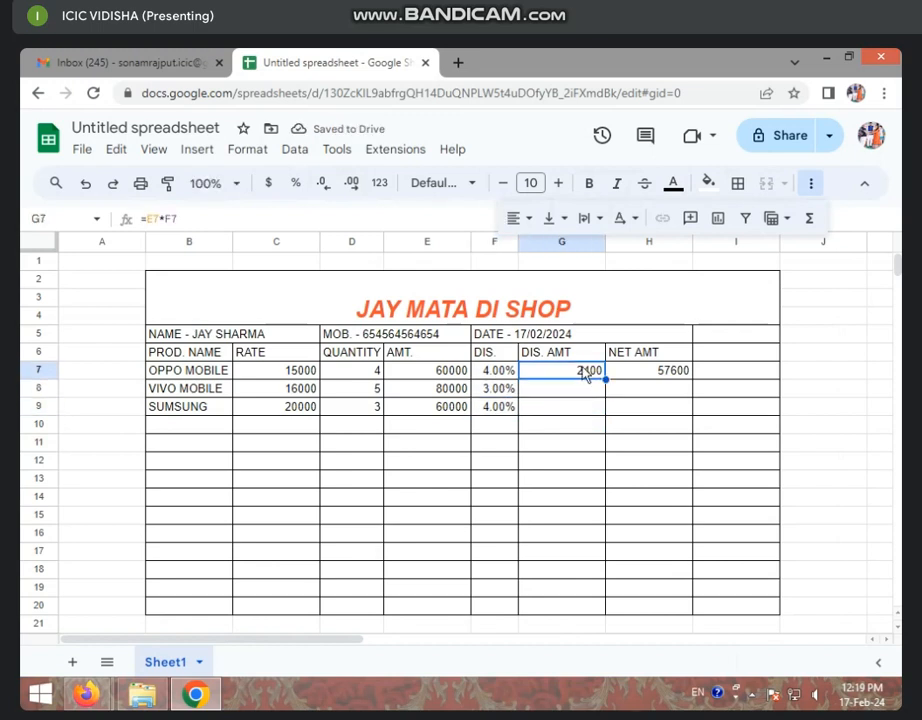
pyautogui.moveTo(603, 380); pyautogui.dragTo(607, 414)
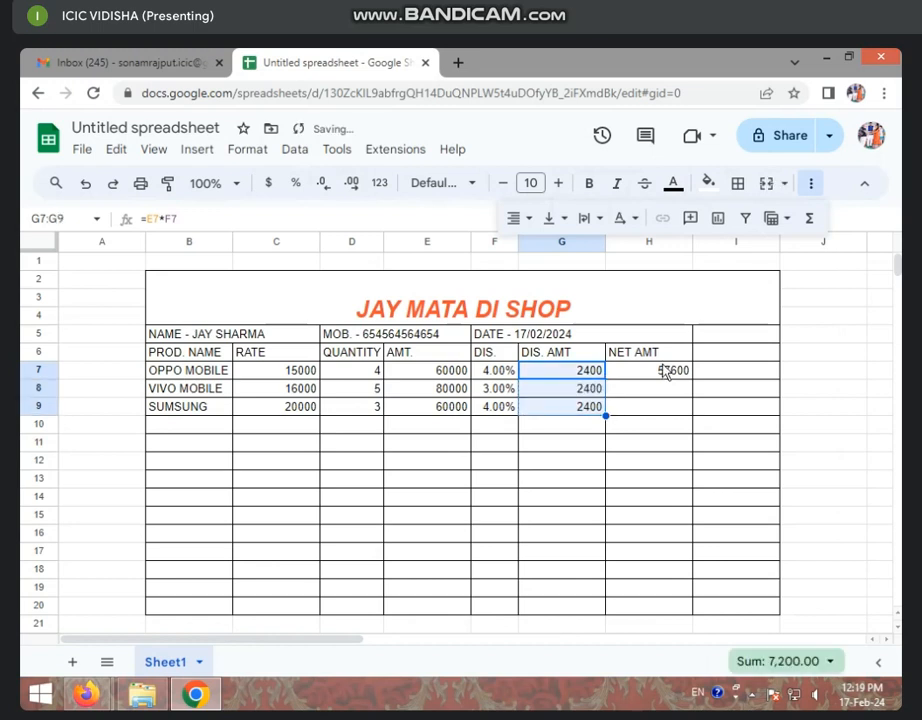
pyautogui.click(675, 374)
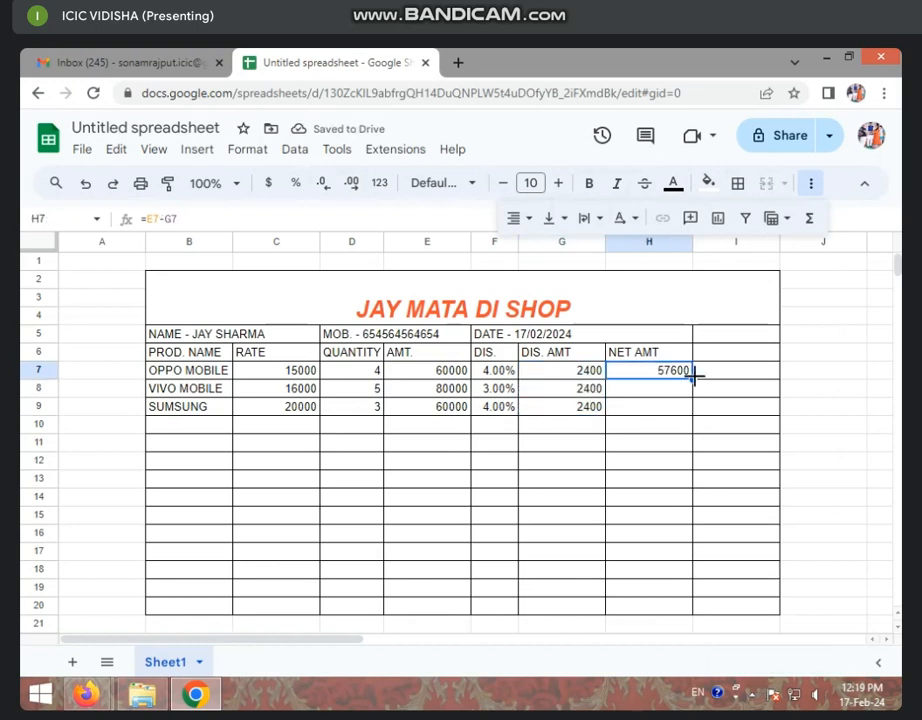
pyautogui.moveTo(693, 380); pyautogui.dragTo(697, 410)
pyautogui.click(550, 409)
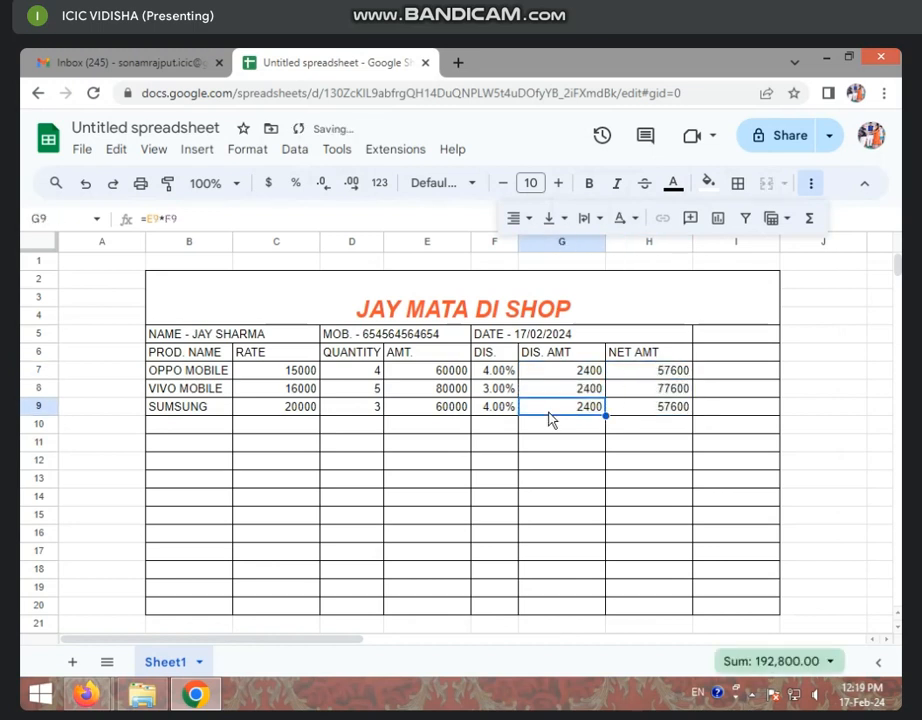
# Clear the amounts of all three products in E7:E9.
pyautogui.moveTo(420, 380); pyautogui.dragTo(438, 405)
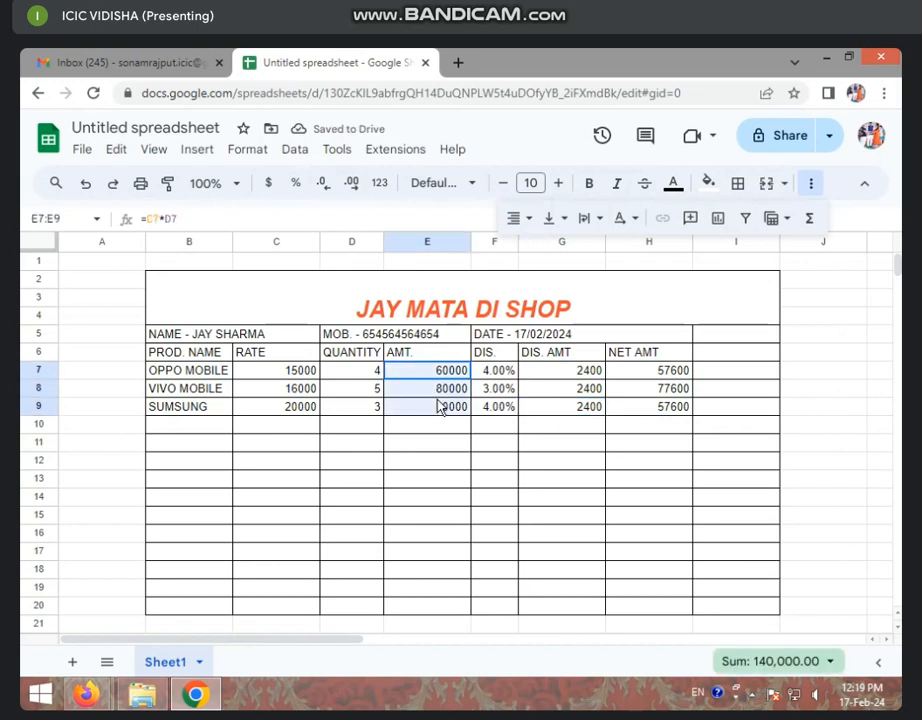
pyautogui.click(365, 378)
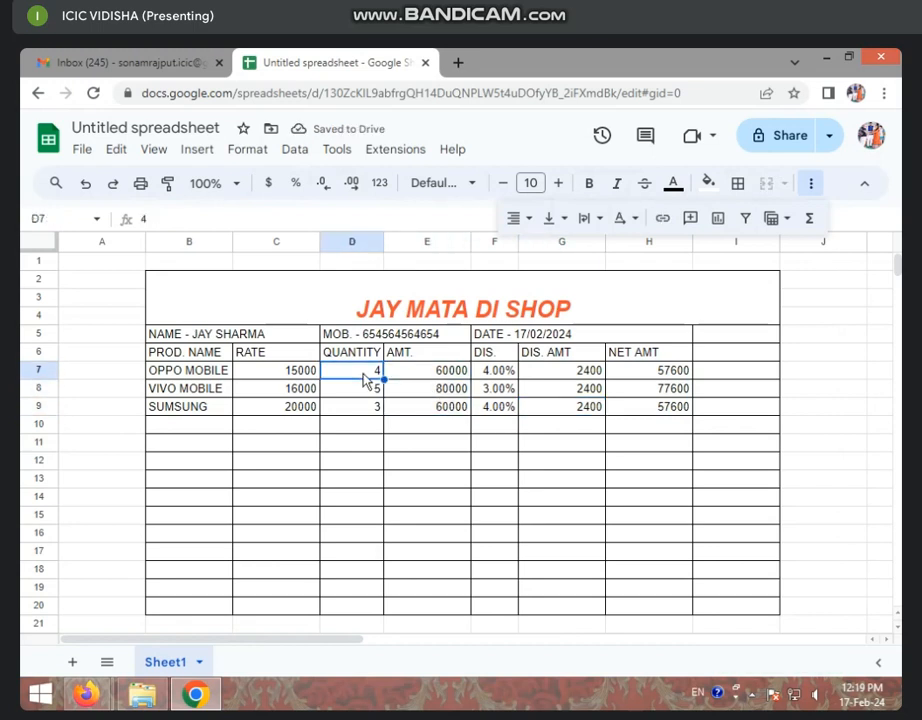
pyautogui.click(418, 377)
pyautogui.moveTo(418, 374); pyautogui.dragTo(422, 418)
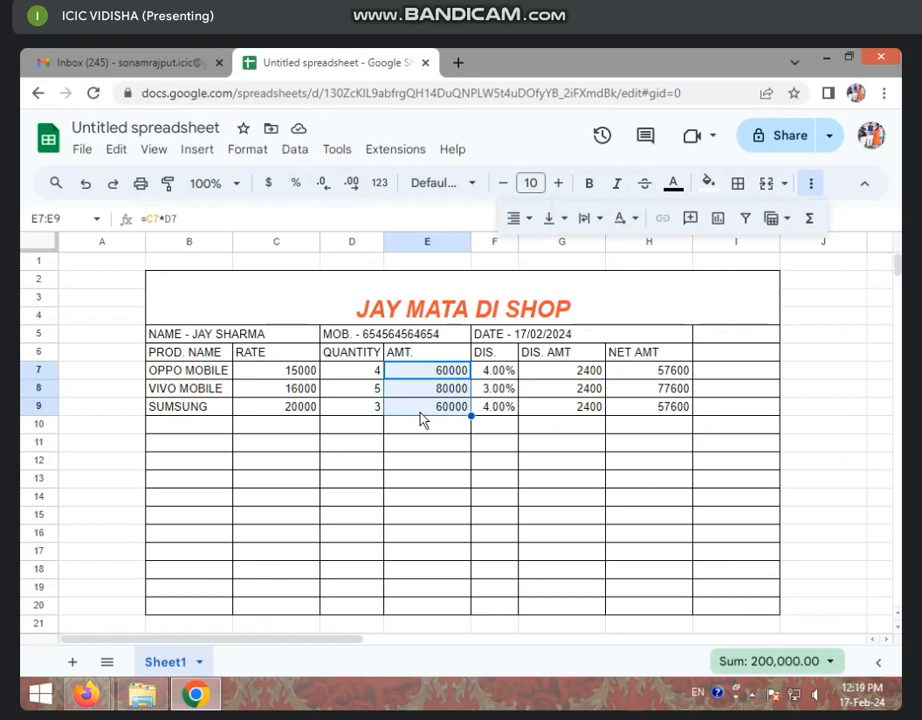
pyautogui.press('Delete')
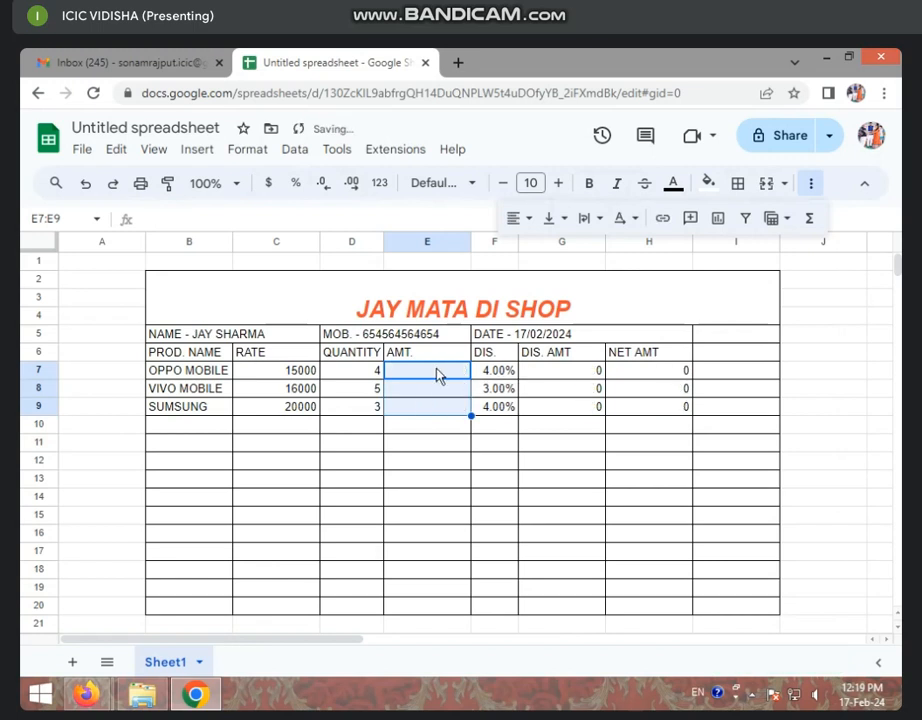
# Calculate the OPPO MOBILE amount in E7 with =C7*D7 and accept the suggested autofill for E8:E9.
pyautogui.click(437, 375)
pyautogui.write('=')
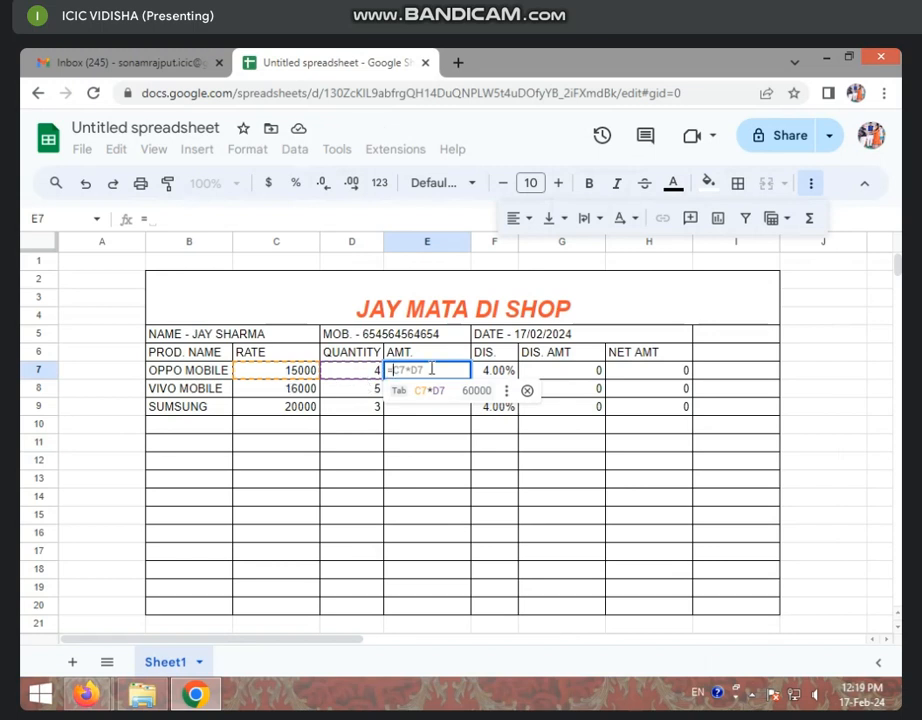
pyautogui.click(293, 374)
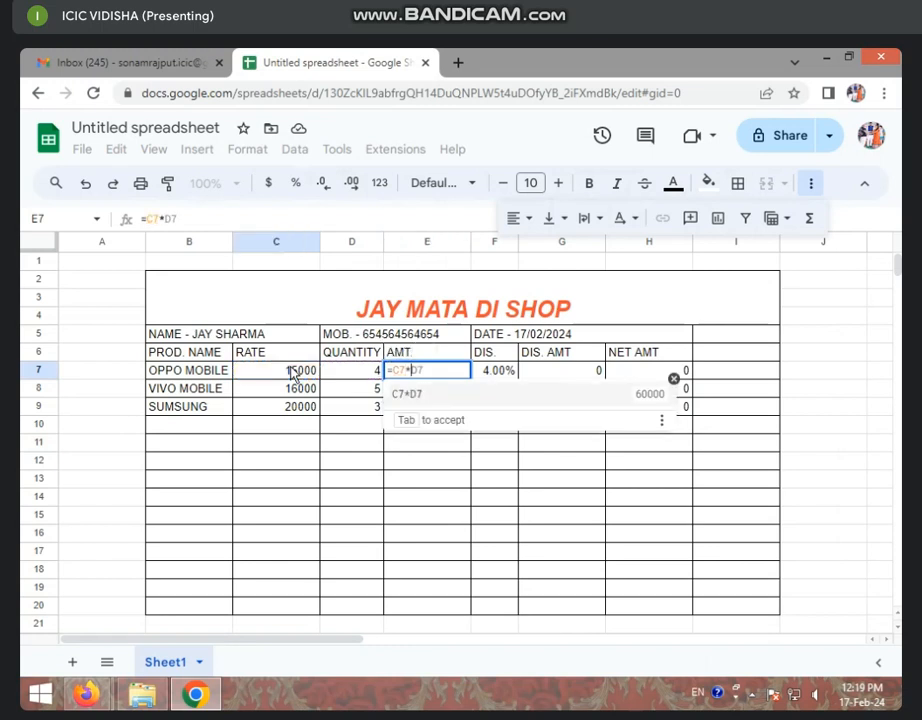
pyautogui.write('*')
pyautogui.click(338, 377)
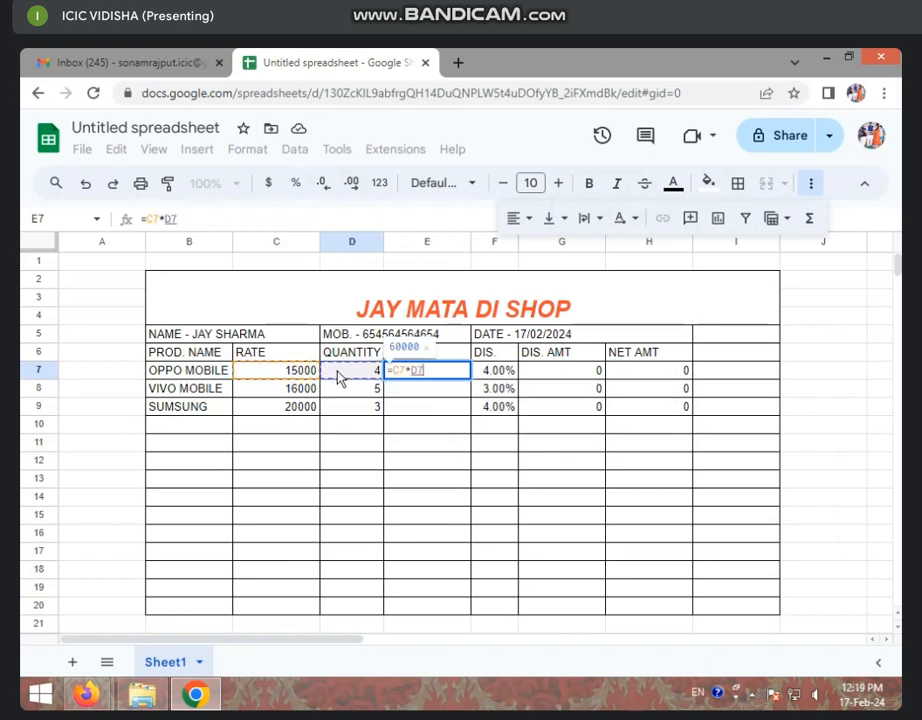
pyautogui.press('Return')
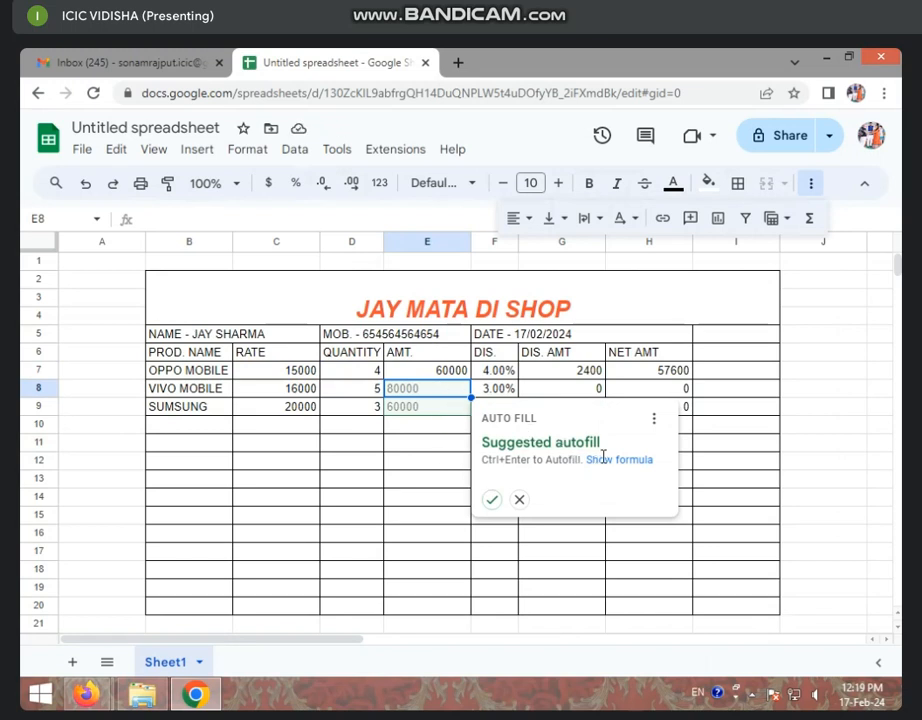
pyautogui.click(492, 502)
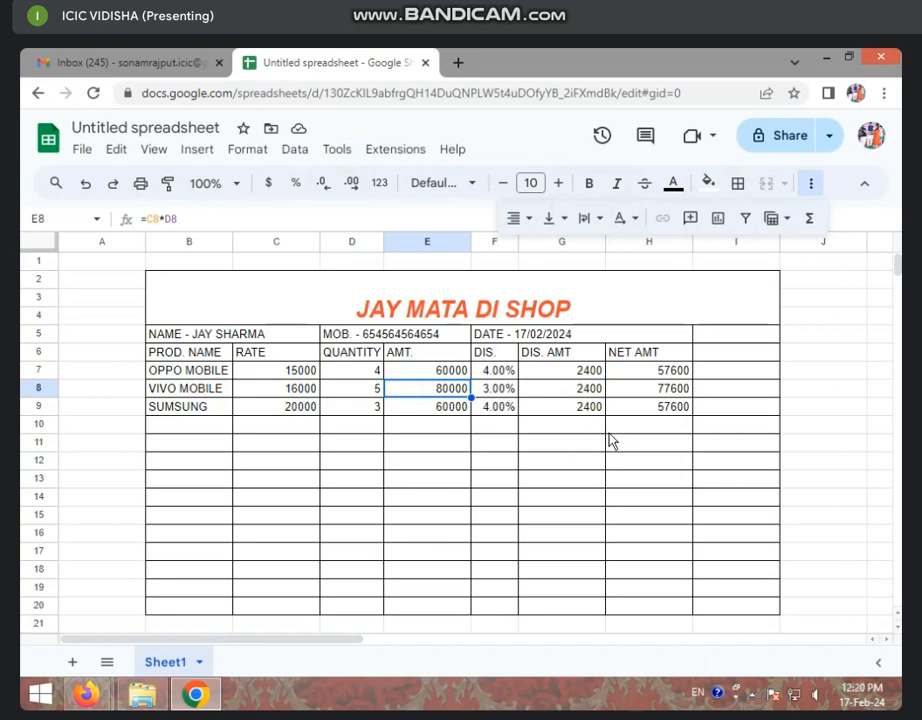
# Re-enter the OPPO MOBILE discount amount formula in G7 as =E7*F7 and check it.
pyautogui.click(510, 406)
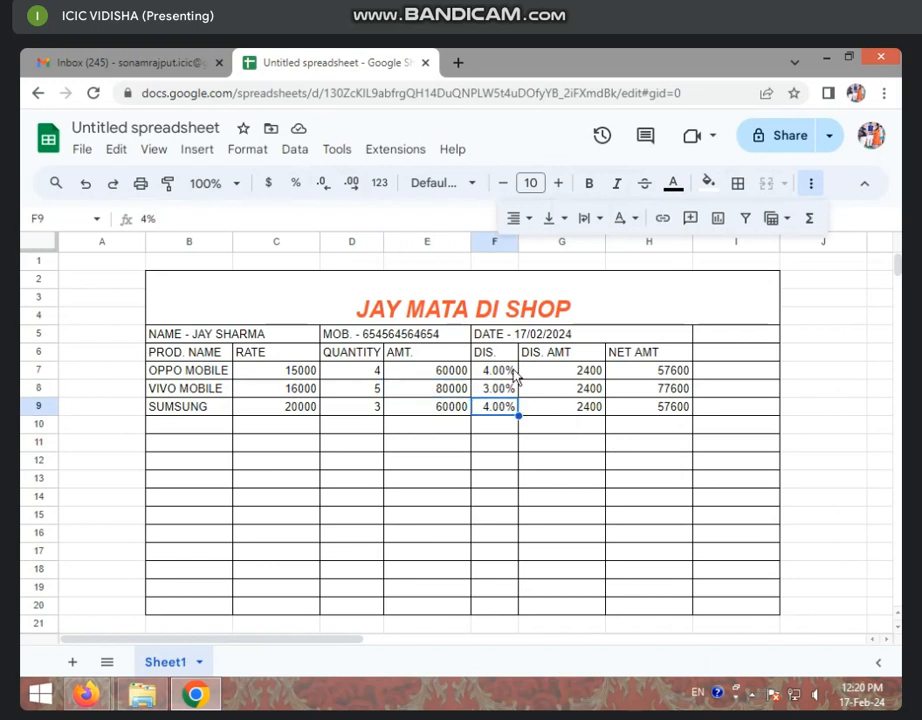
pyautogui.click(508, 371)
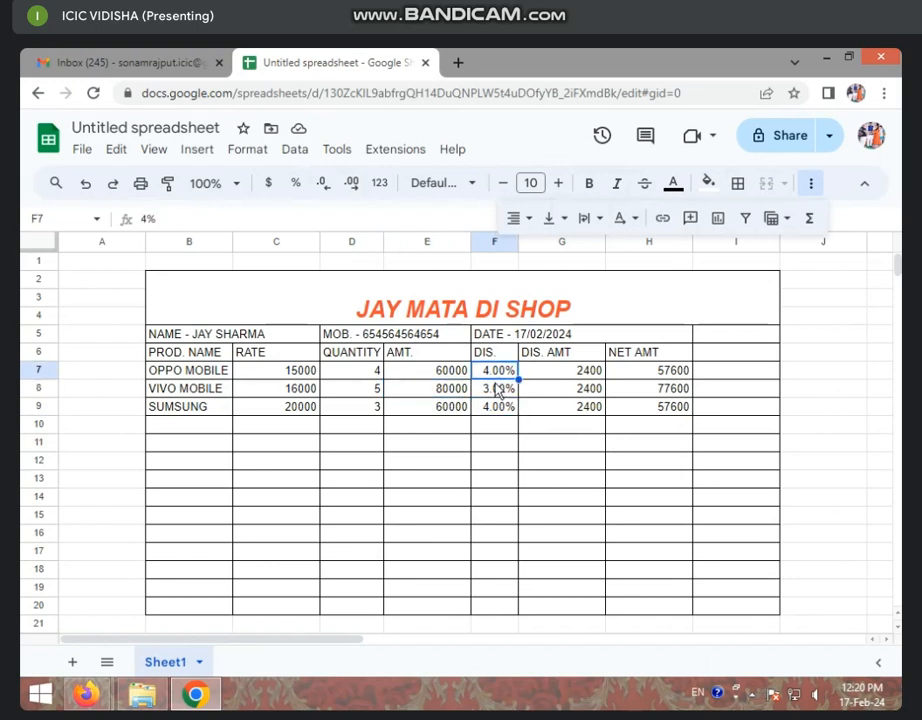
pyautogui.click(577, 373)
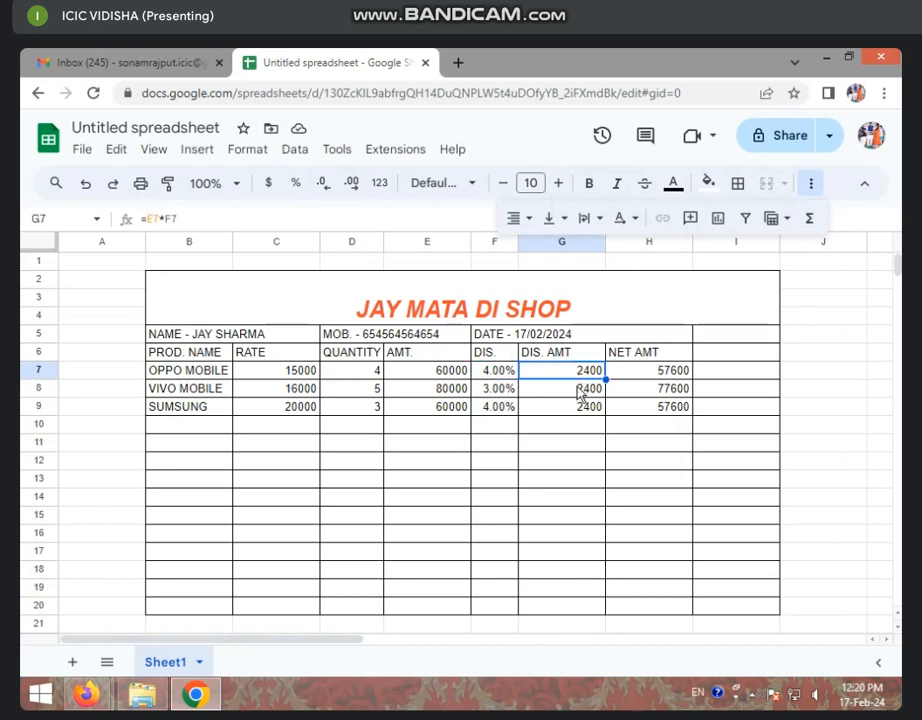
pyautogui.write('=')
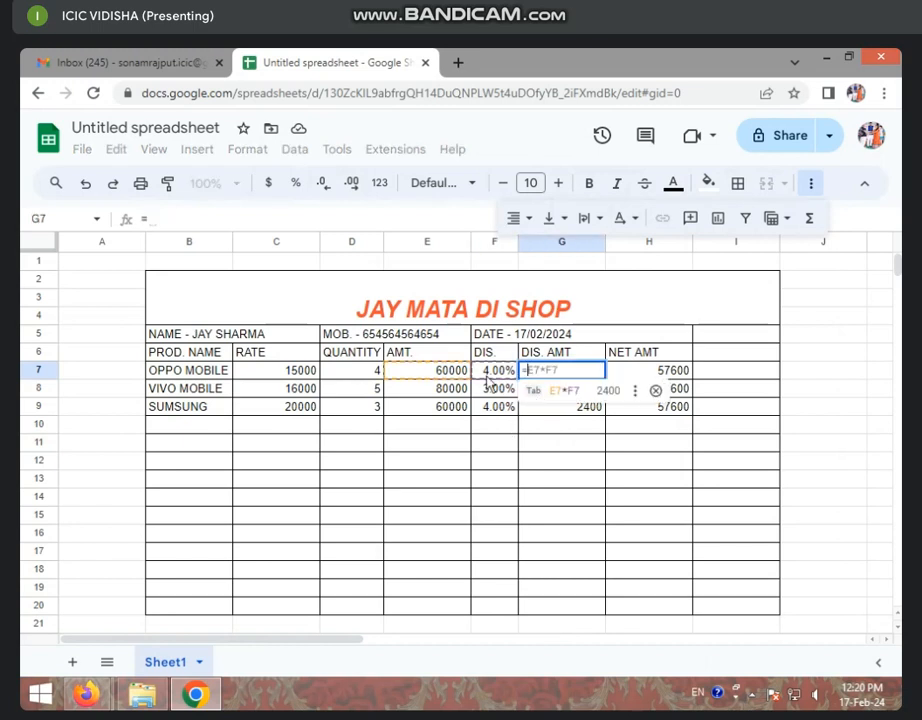
pyautogui.click(432, 372)
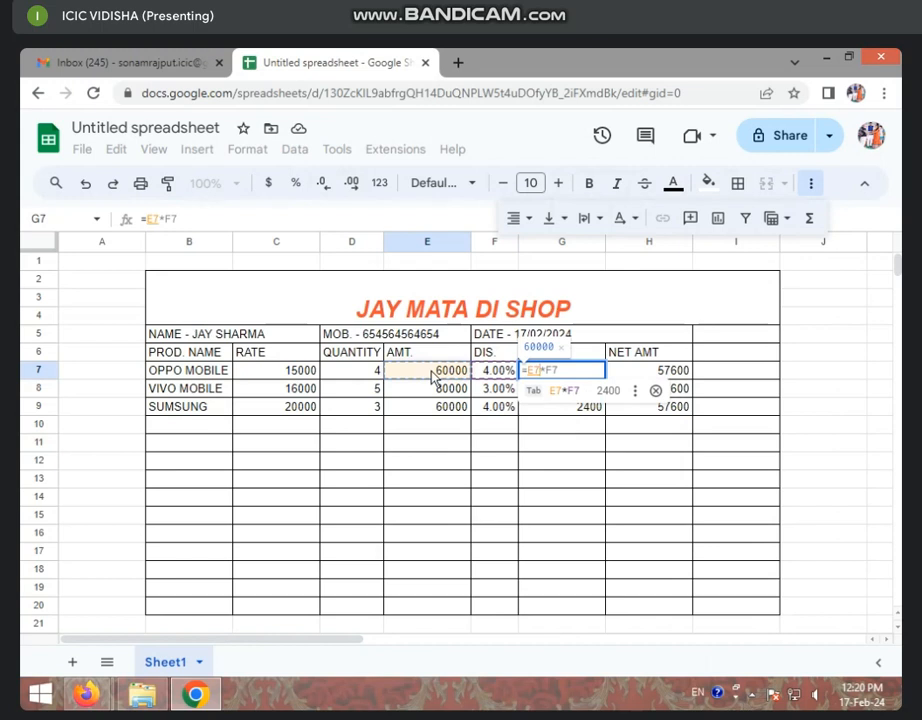
pyautogui.write('*')
pyautogui.click(500, 370)
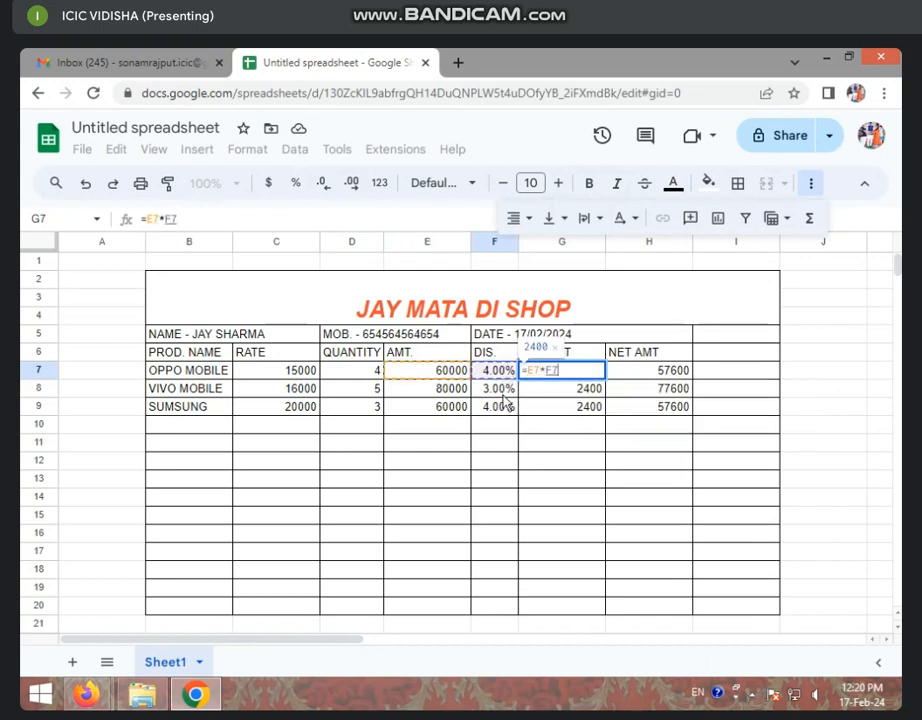
pyautogui.press('Return')
pyautogui.click(547, 374)
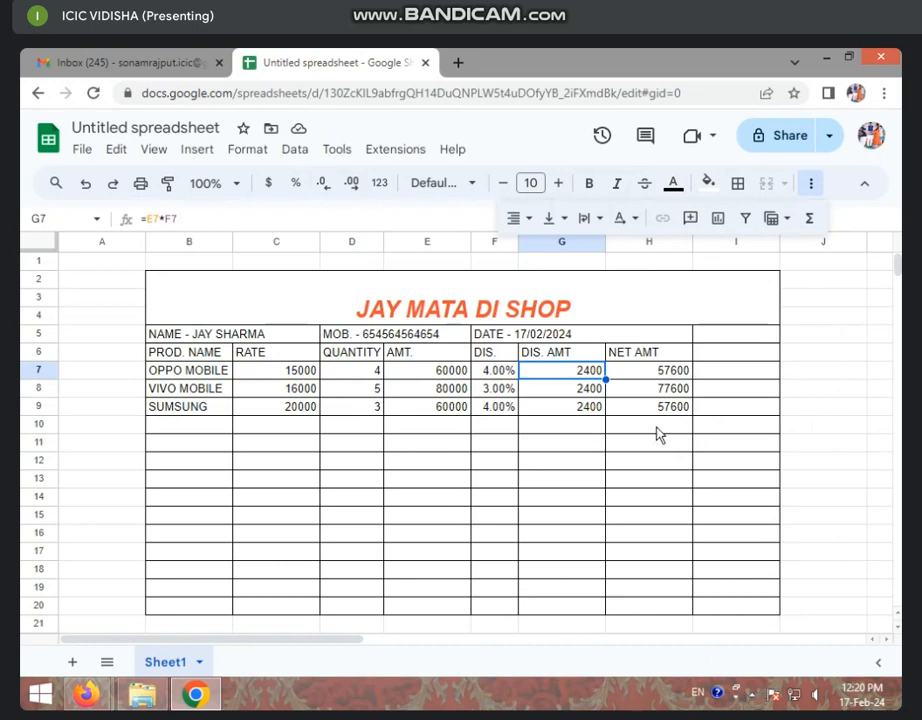
# Clear the net amounts of all three products in H7:H9.
pyautogui.click(652, 372)
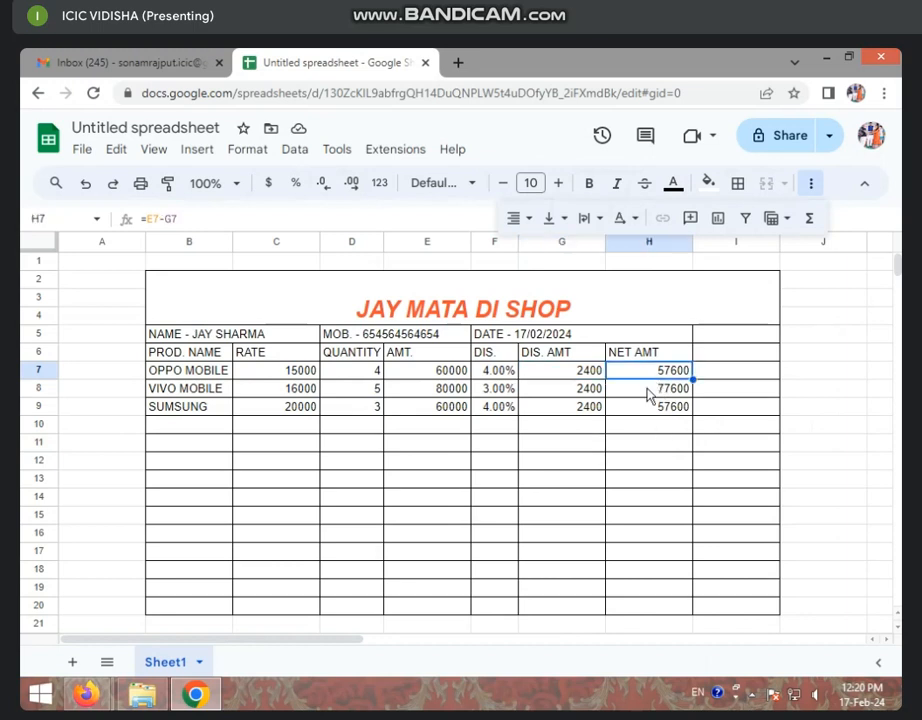
pyautogui.moveTo(652, 372); pyautogui.dragTo(658, 416)
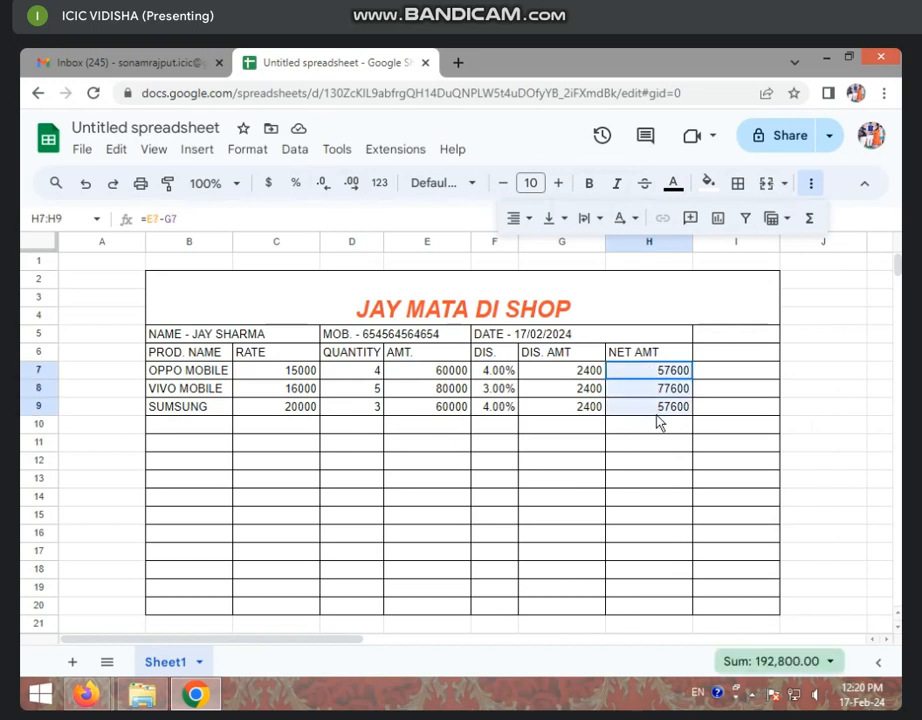
pyautogui.press('Delete')
# Calculate the OPPO MOBILE net amount in H7 with =E7-G7 and accept the suggested autofill for H8:H9.
pyautogui.click(645, 377)
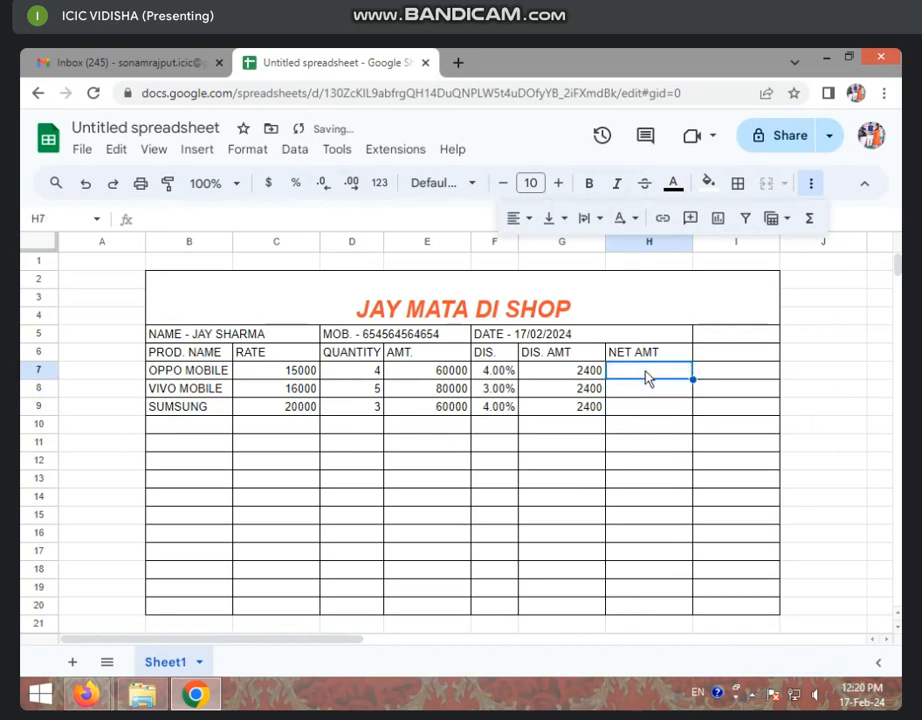
pyautogui.write('=')
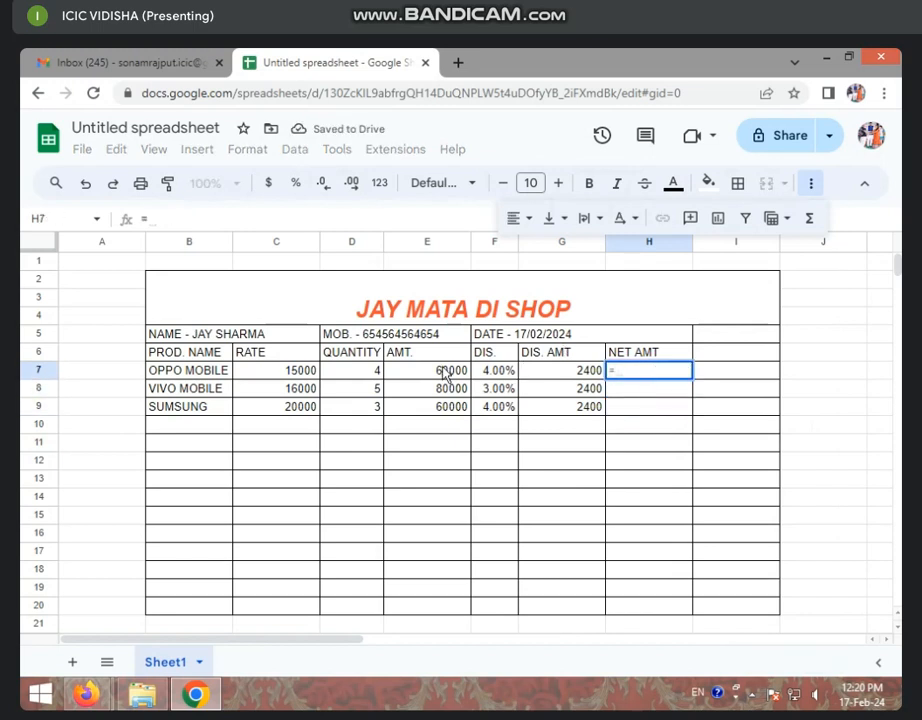
pyautogui.click(417, 375)
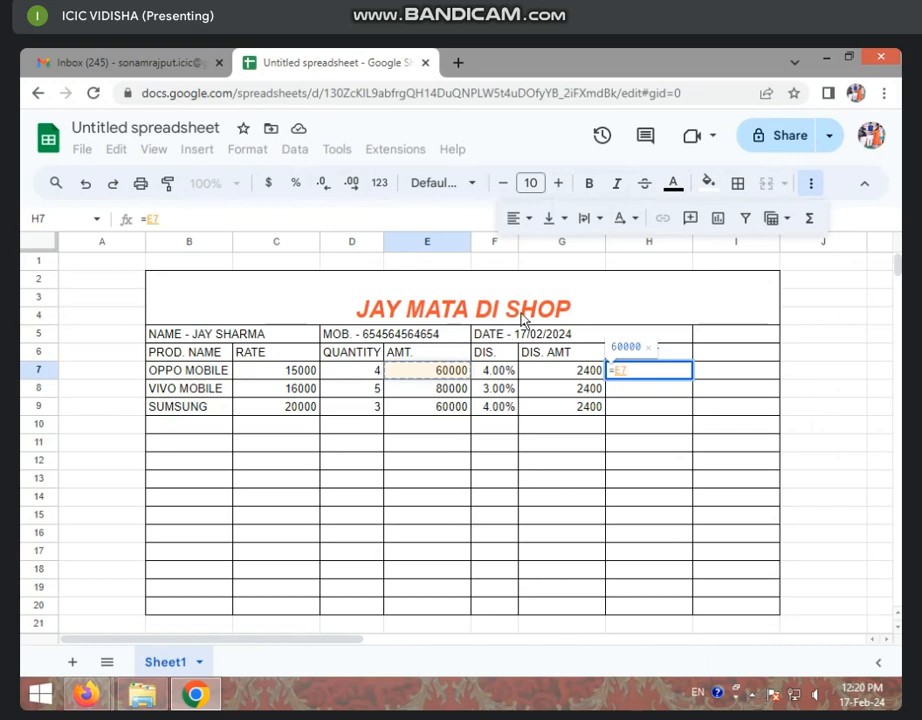
pyautogui.write('-')
pyautogui.click(553, 378)
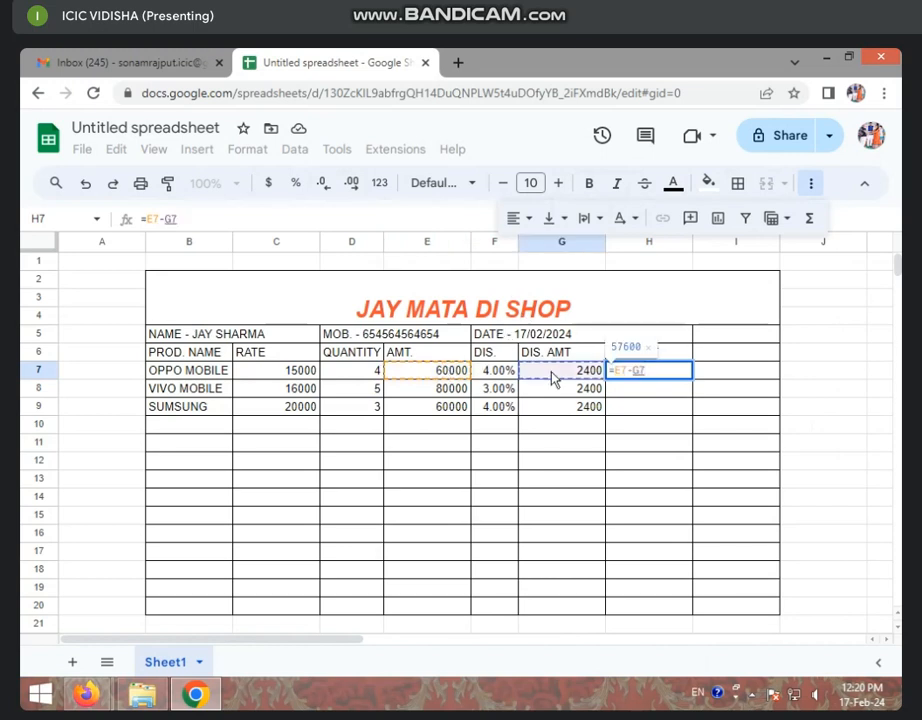
pyautogui.press('Return')
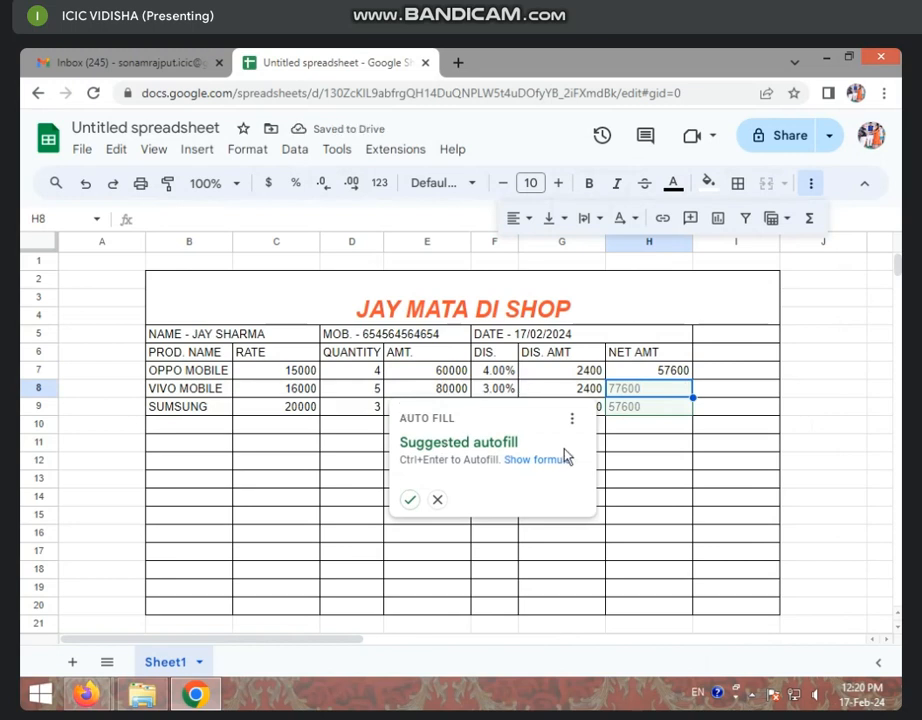
pyautogui.click(409, 500)
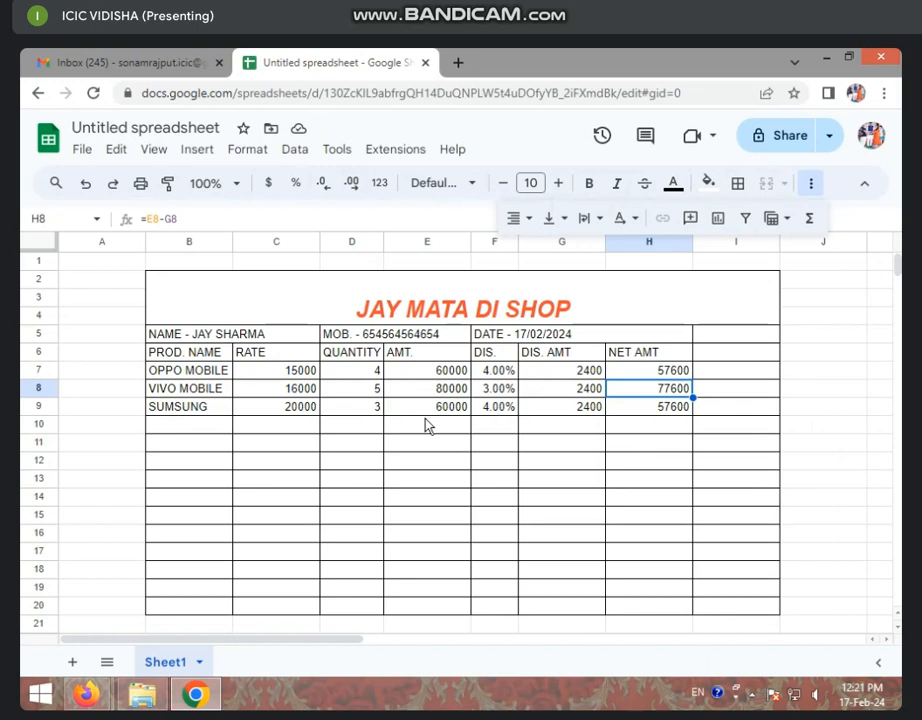
# Merge cells B12:G12 into a single cell below the product rows.
pyautogui.click(610, 480)
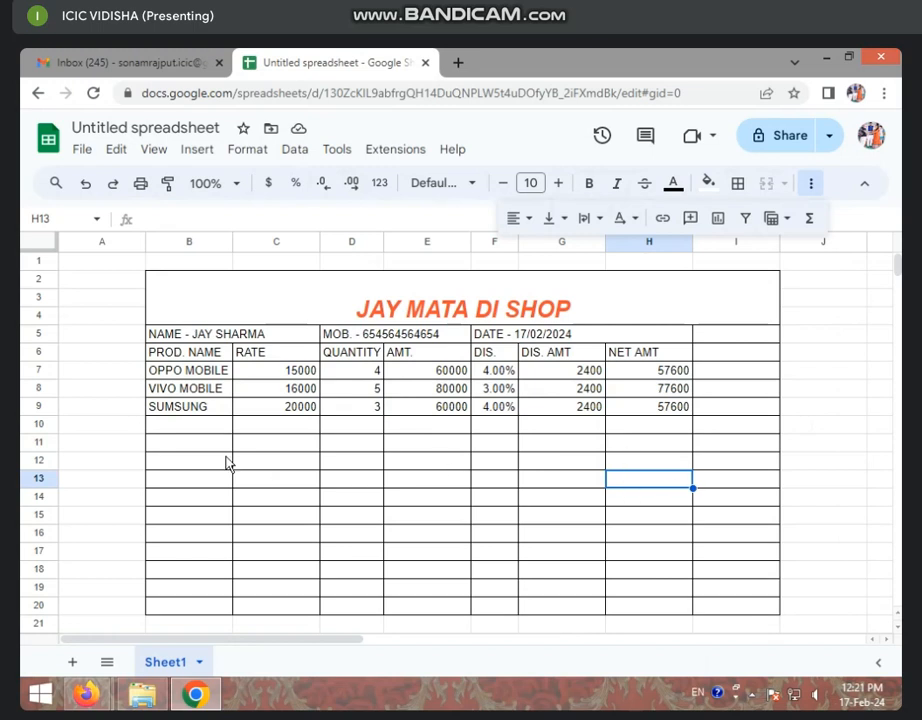
pyautogui.moveTo(688, 371); pyautogui.dragTo(684, 432)
pyautogui.click(646, 462)
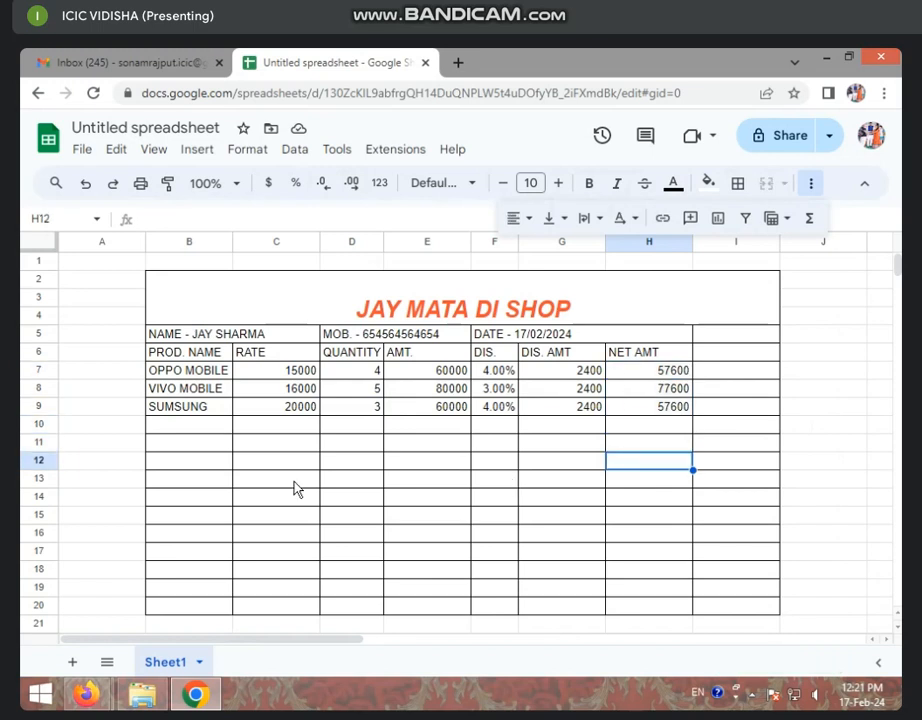
pyautogui.moveTo(193, 465); pyautogui.dragTo(575, 472)
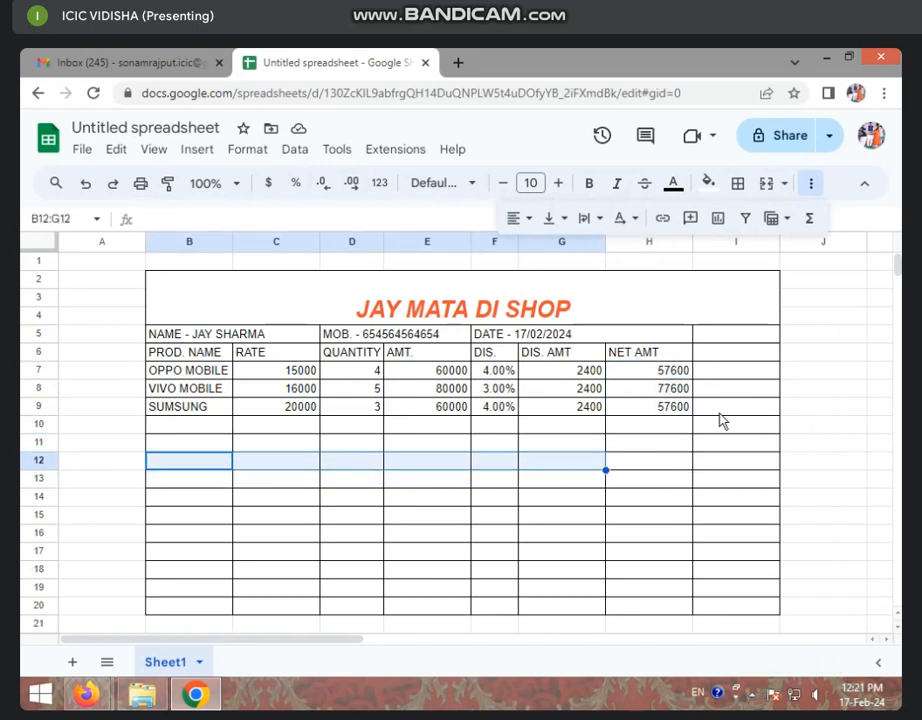
pyautogui.click(766, 184)
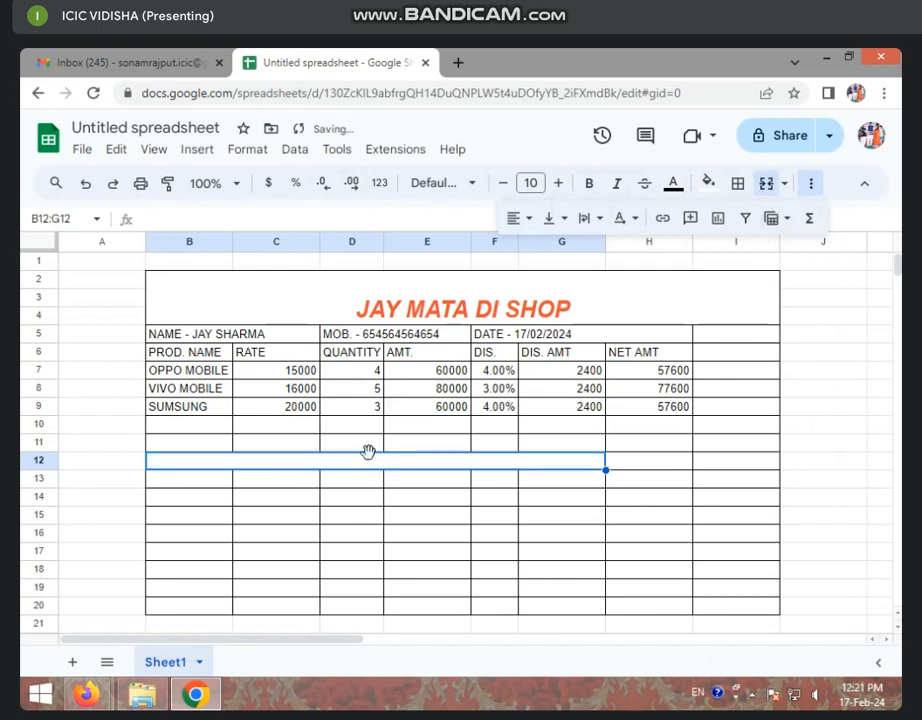
# Label the merged cell B12:G12 as TOTAL AMT.
pyautogui.write('TOTA')
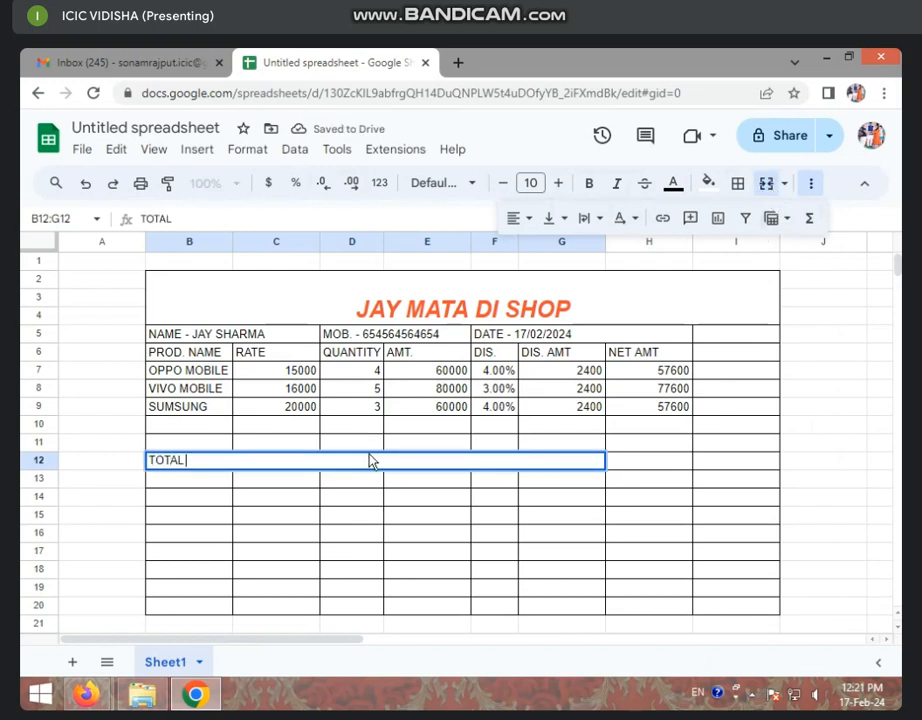
pyautogui.write('L PR')
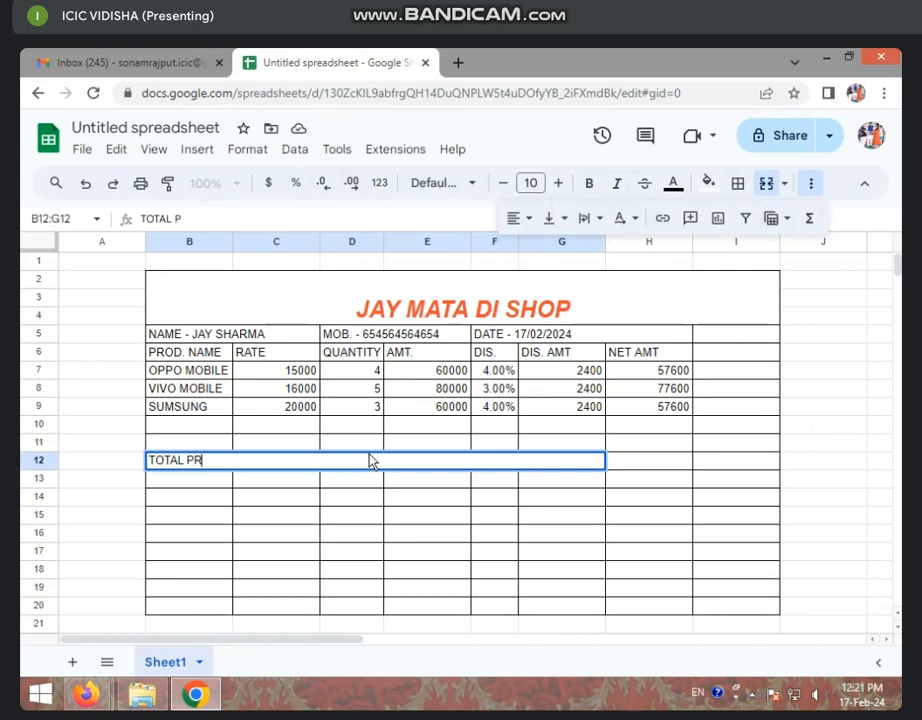
pyautogui.press('BackSpace')
pyautogui.press('BackSpace')
pyautogui.write('AMT ')
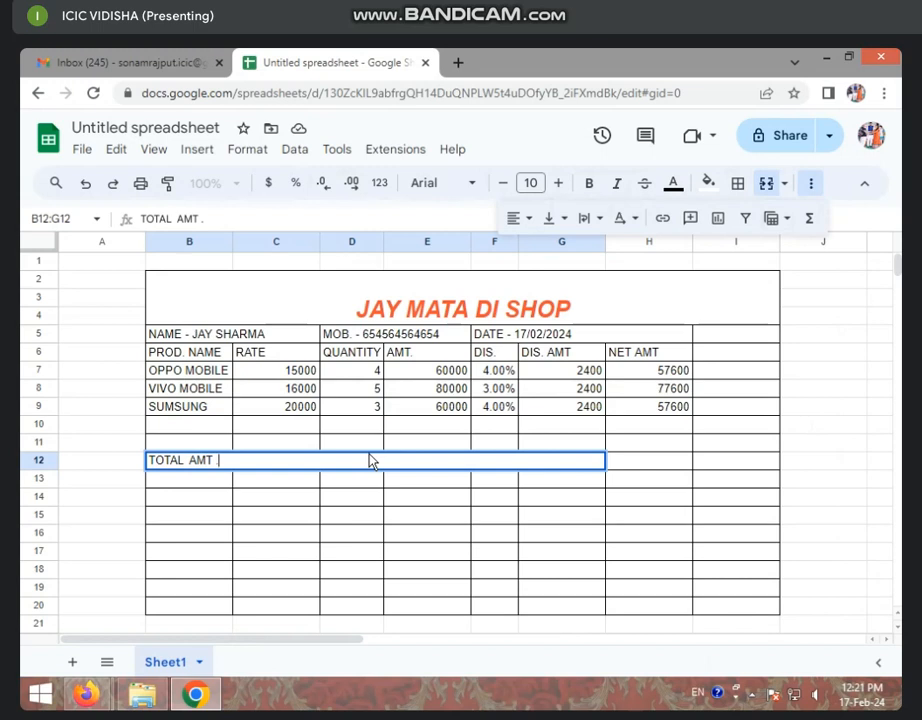
pyautogui.write('.')
pyautogui.click(695, 449)
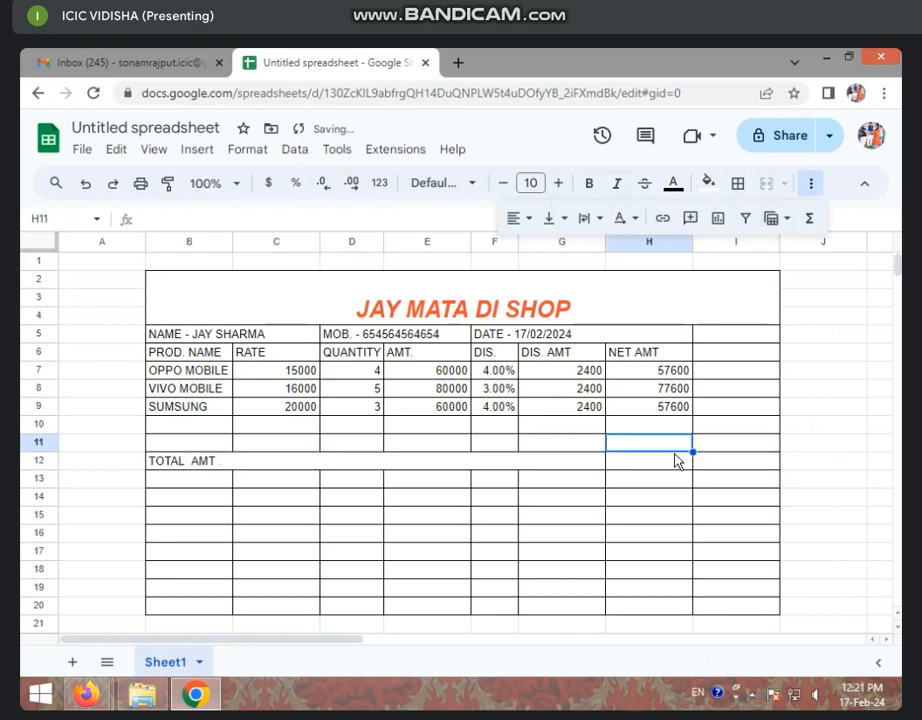
# Total the net amounts in H13 with the SUM function over H7:H12.
pyautogui.click(662, 354)
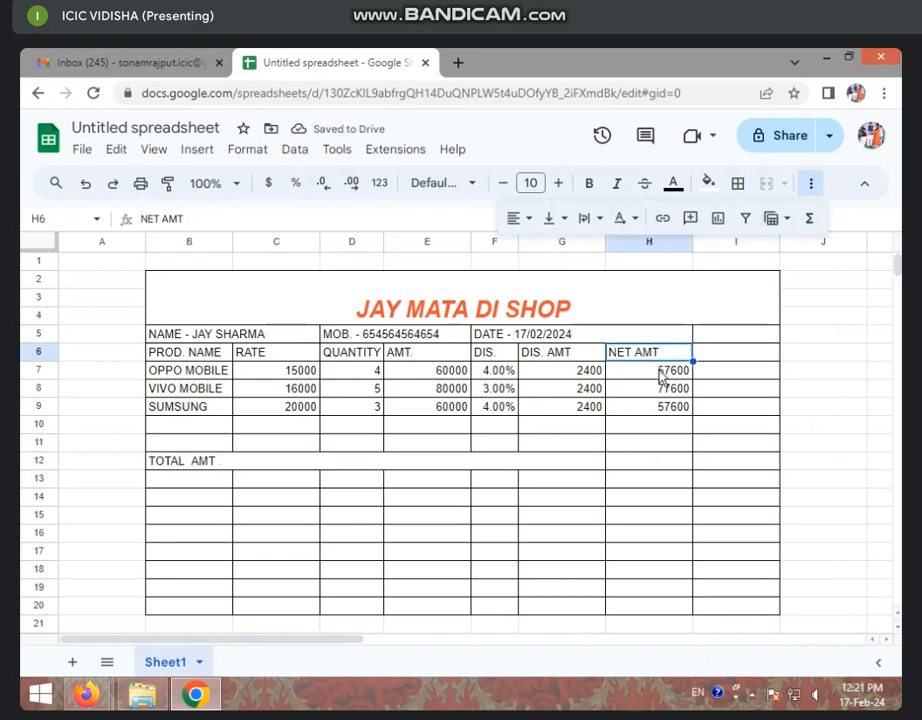
pyautogui.moveTo(660, 376); pyautogui.dragTo(663, 464)
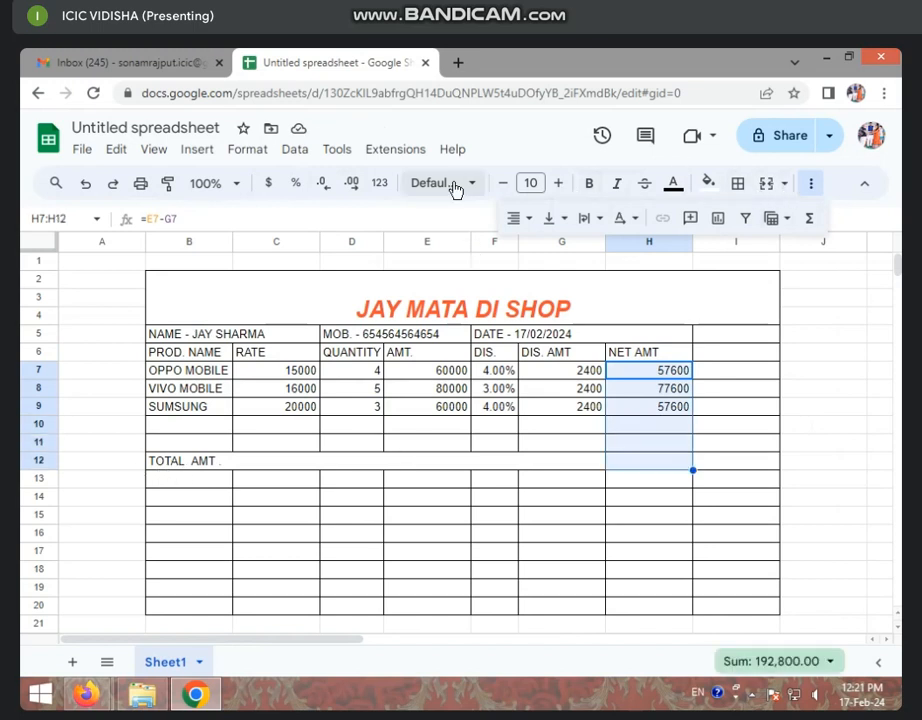
pyautogui.click(393, 187)
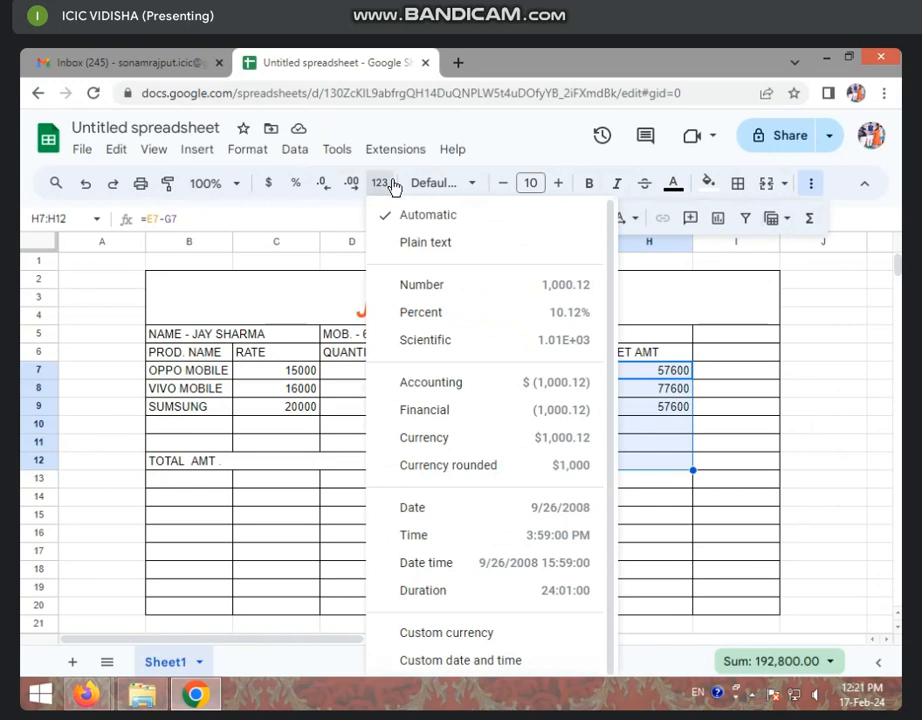
pyautogui.click(393, 187)
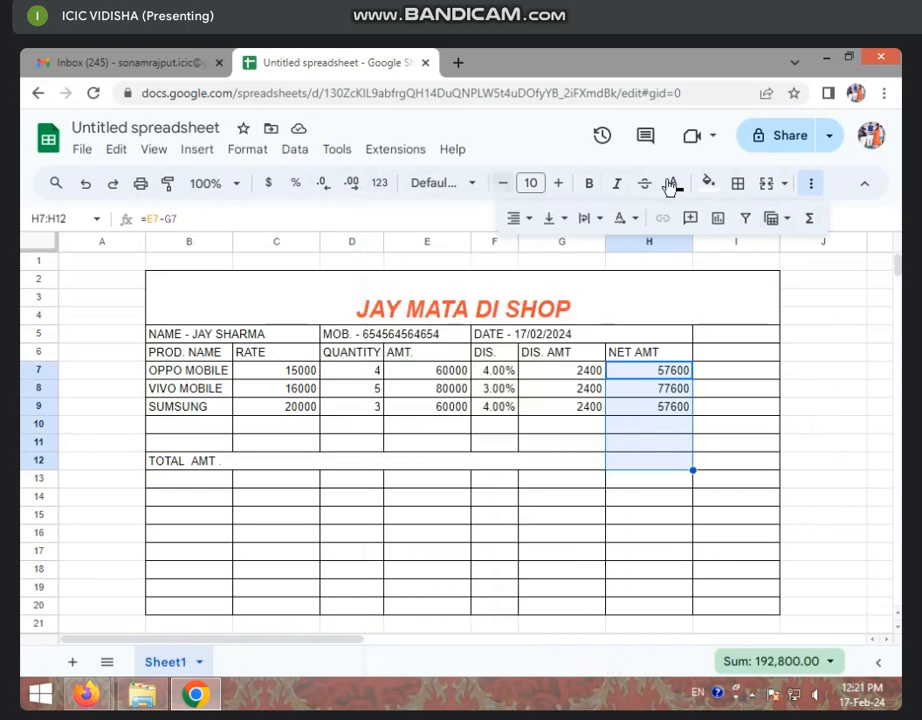
pyautogui.click(815, 185)
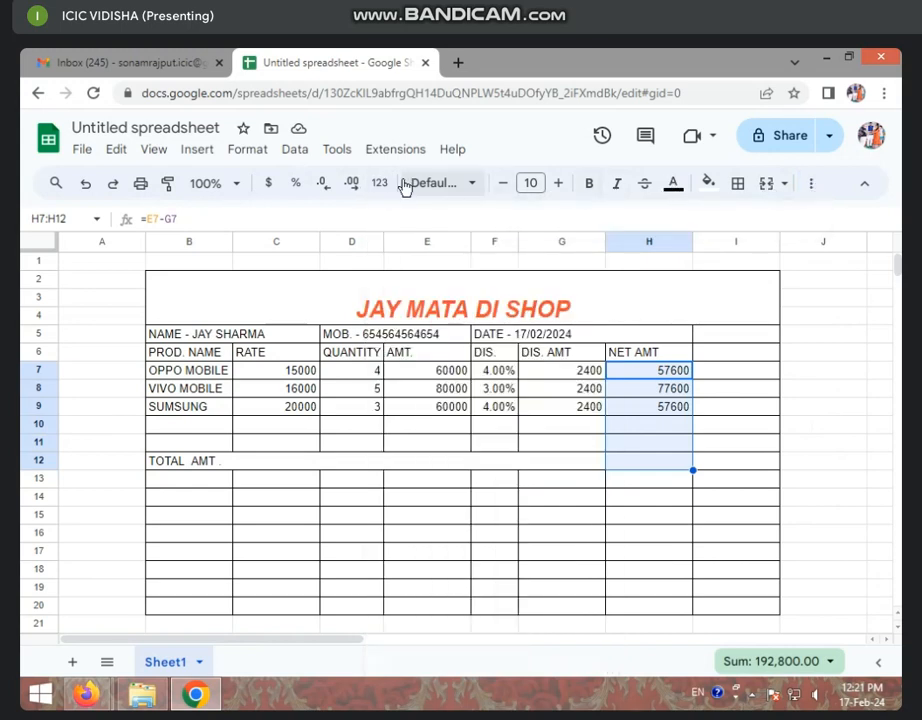
pyautogui.click(811, 185)
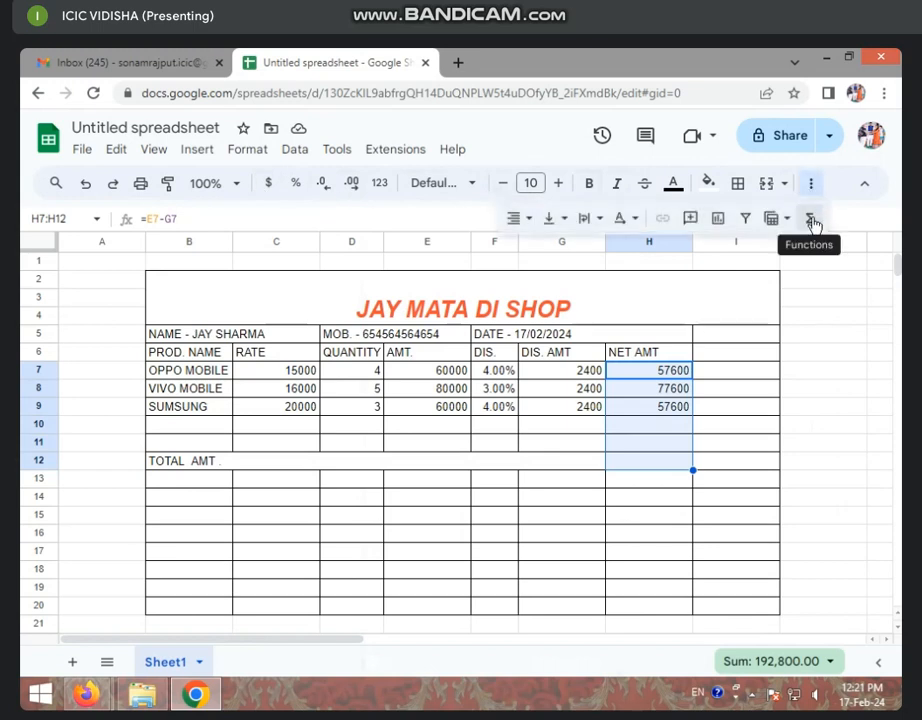
pyautogui.click(812, 220)
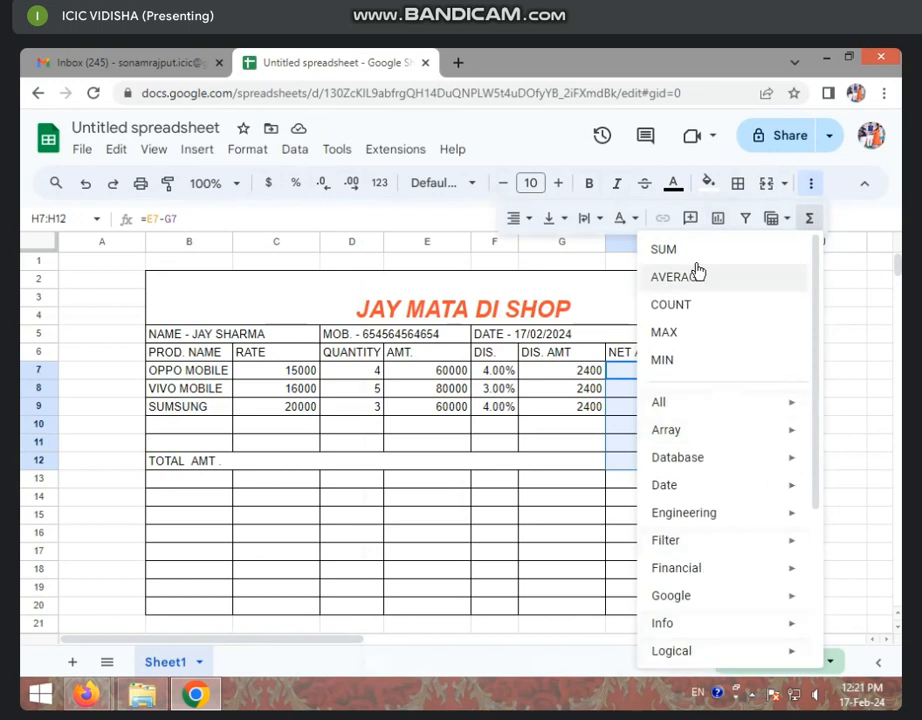
pyautogui.click(664, 250)
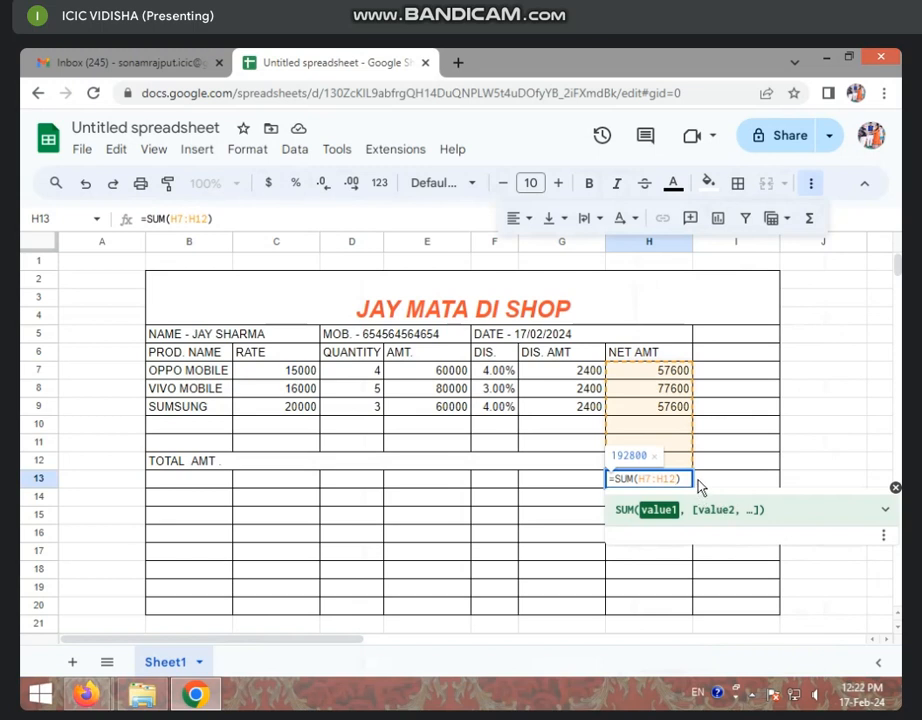
pyautogui.press('Return')
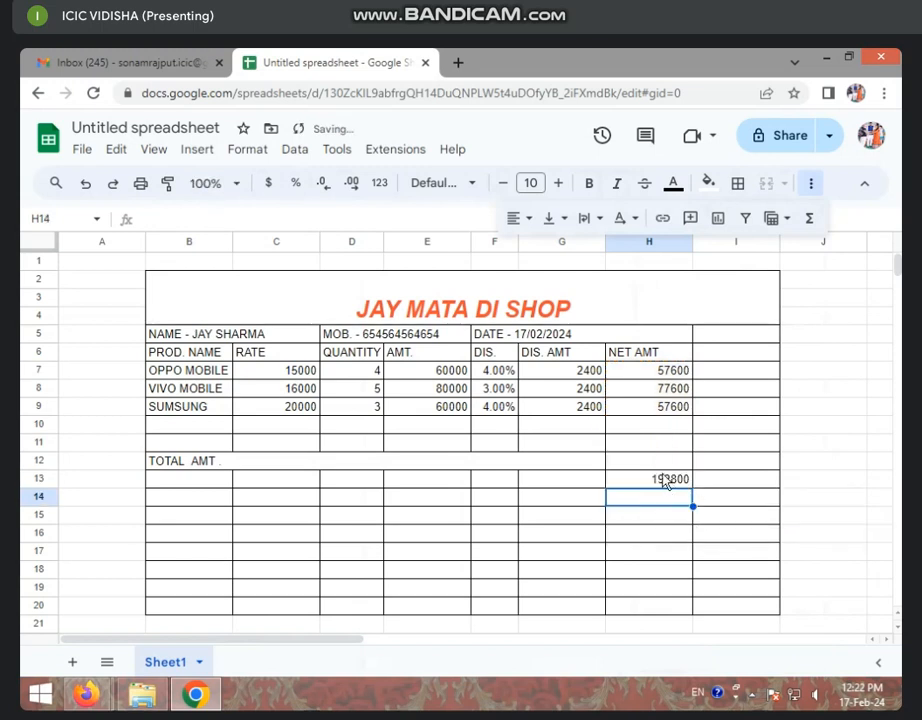
pyautogui.click(663, 478)
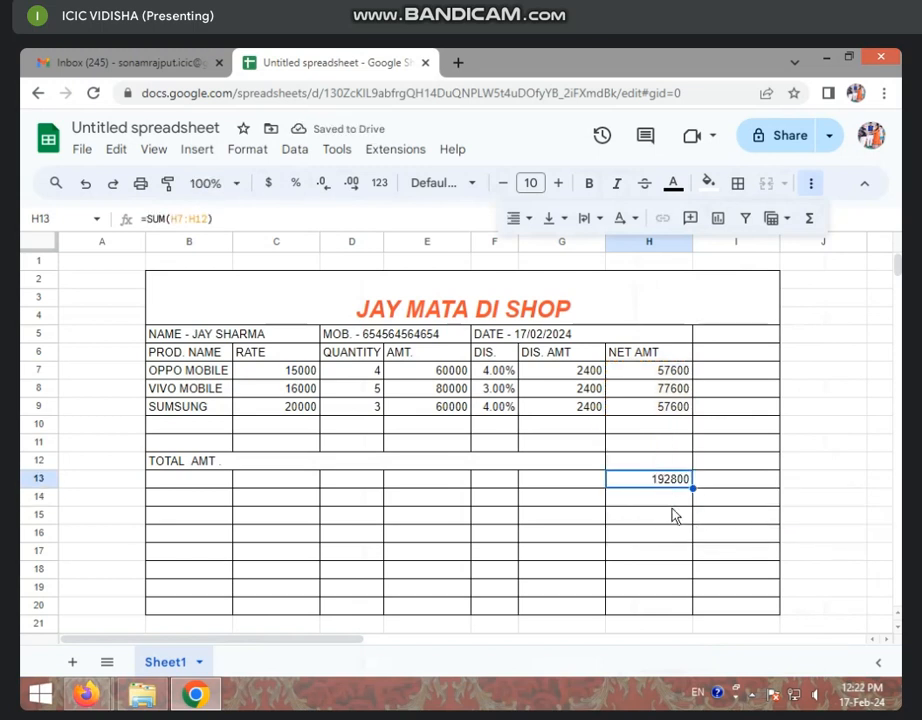
# Delete the empty column I from the bill table.
pyautogui.click(575, 517)
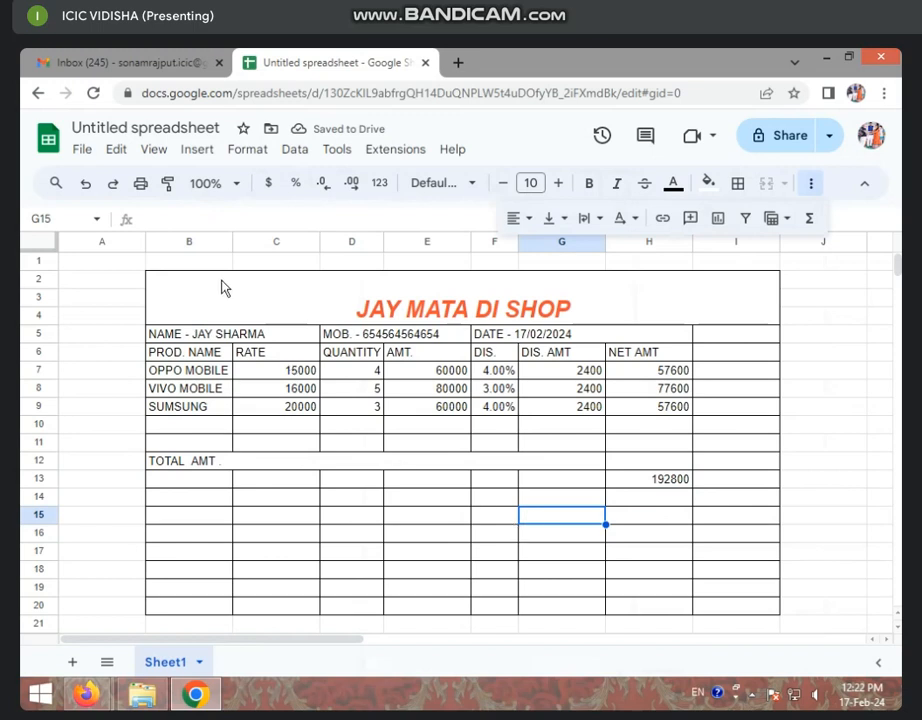
pyautogui.click(725, 249)
pyautogui.click(736, 241)
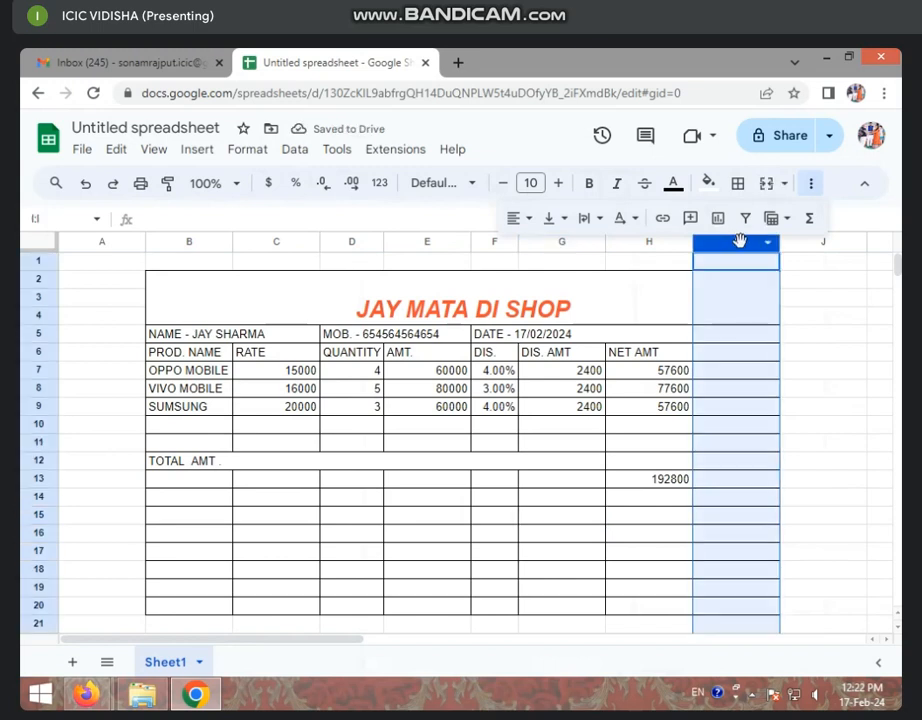
pyautogui.rightClick(740, 241)
pyautogui.click(815, 381)
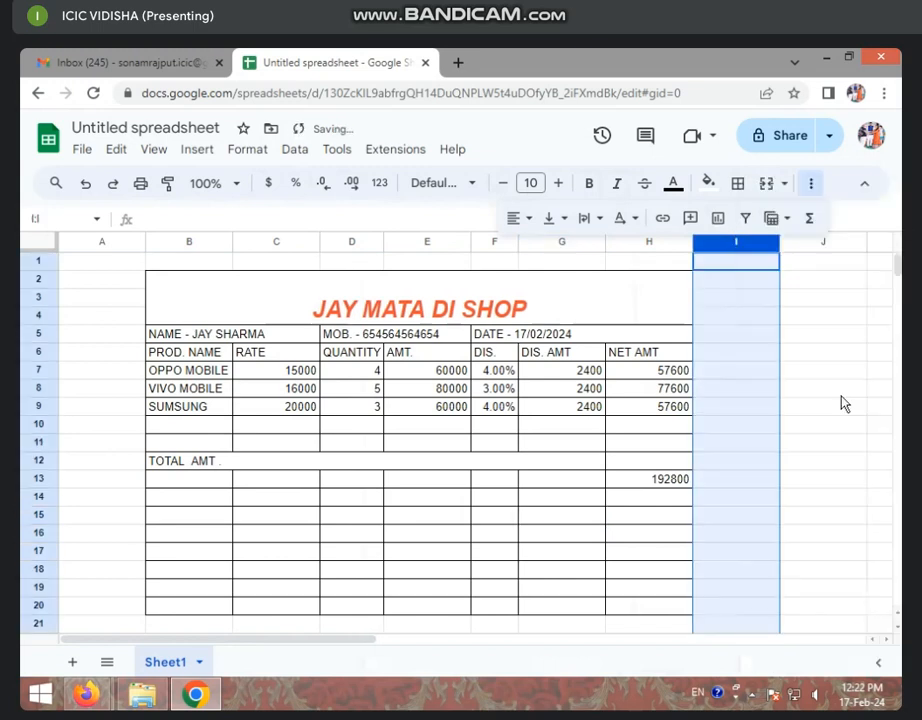
pyautogui.click(795, 419)
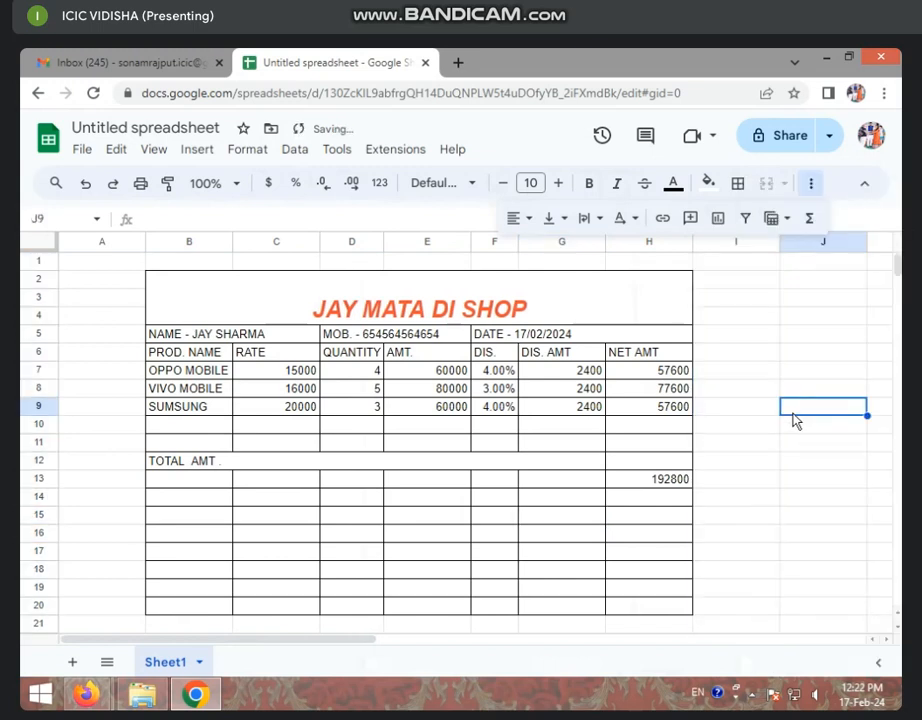
# Clear the net amount total from H13.
pyautogui.click(628, 481)
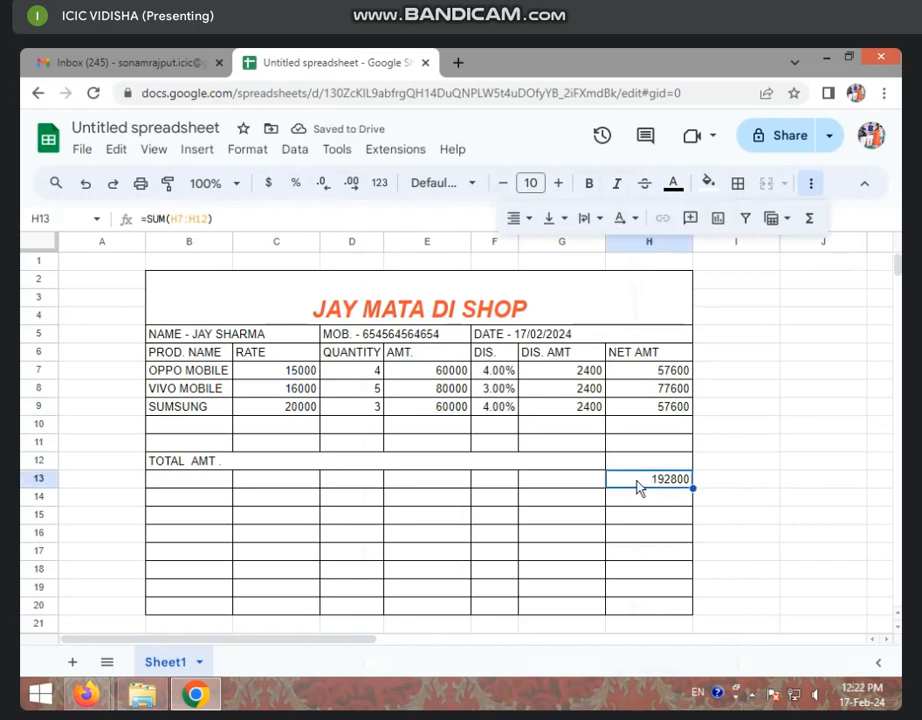
pyautogui.press('Delete')
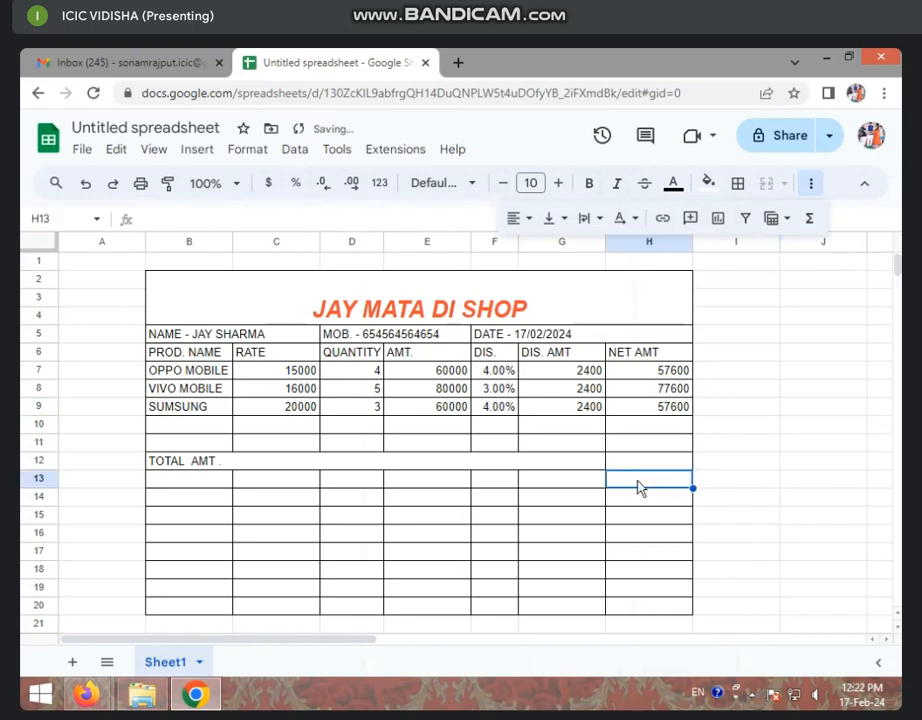
pyautogui.click(659, 462)
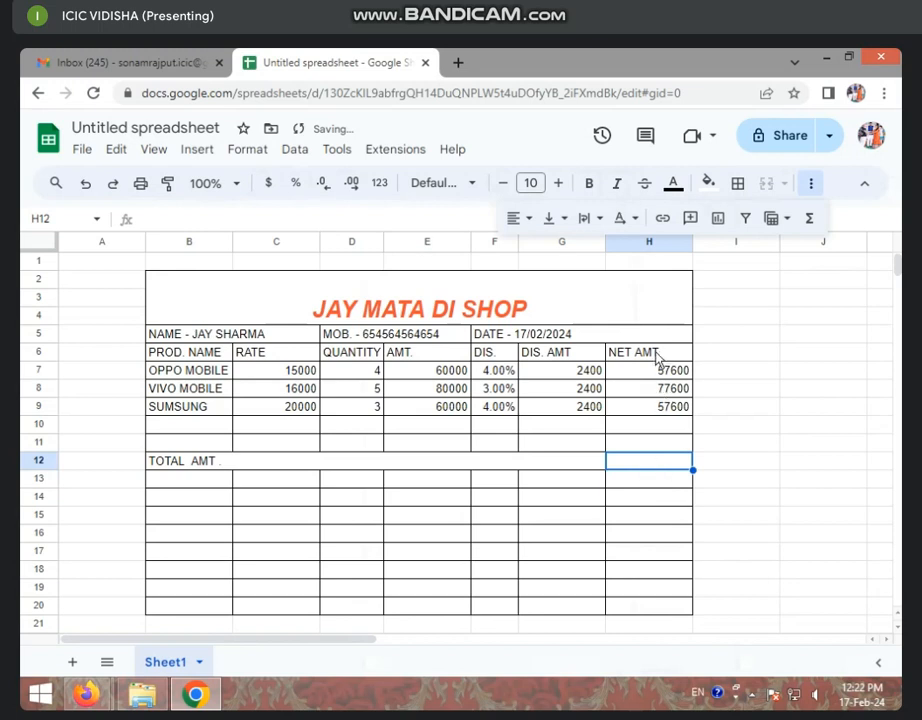
# Re-enter the net amount total in H13 as =SUM(H7:H12) and check the formula.
pyautogui.moveTo(661, 370); pyautogui.dragTo(664, 461)
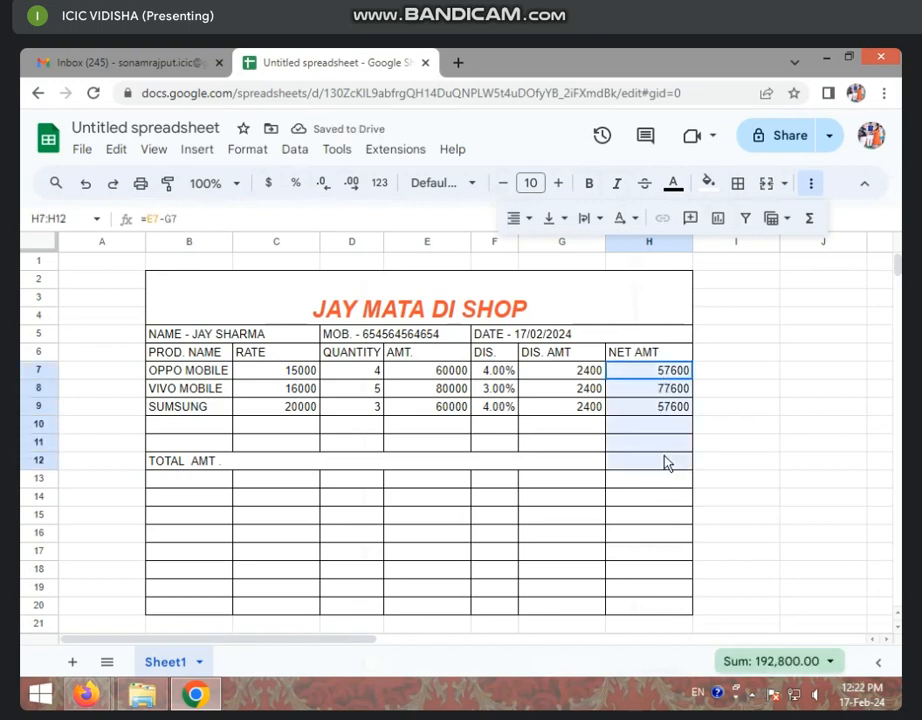
pyautogui.click(812, 219)
pyautogui.click(737, 255)
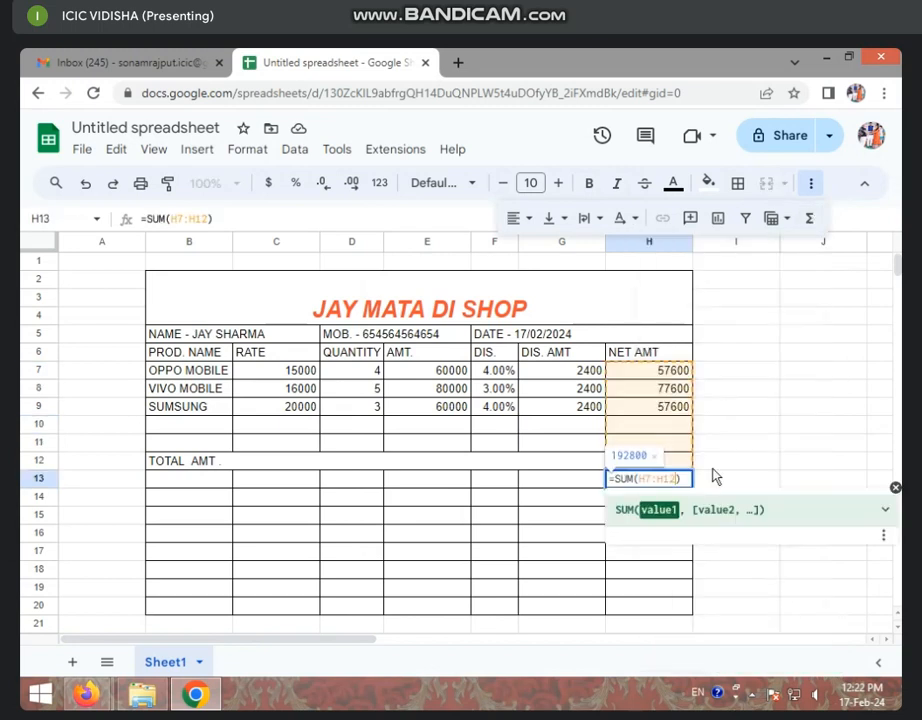
pyautogui.press('Return')
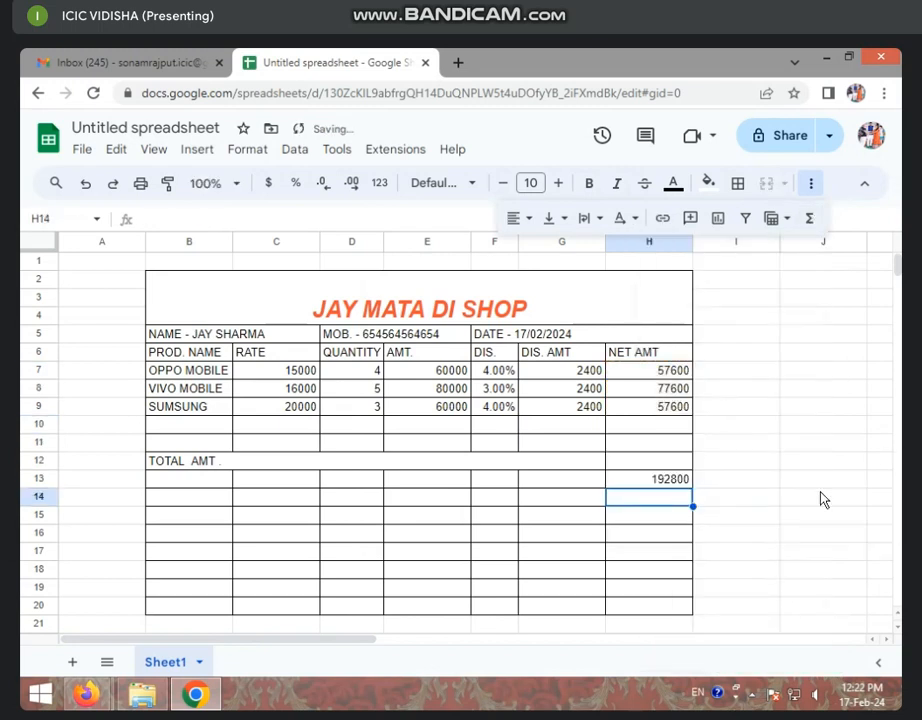
pyautogui.click(678, 480)
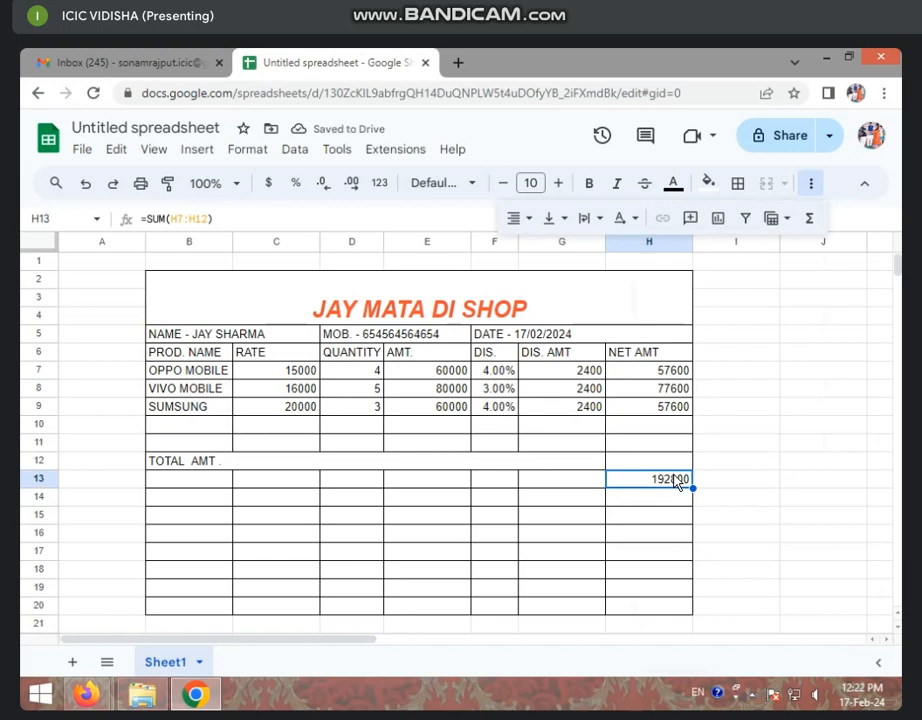
# Move the merged TOTAL AMT . label from row 12 to B13:G13, beside the summed net amount.
pyautogui.moveTo(190, 461); pyautogui.dragTo(566, 469)
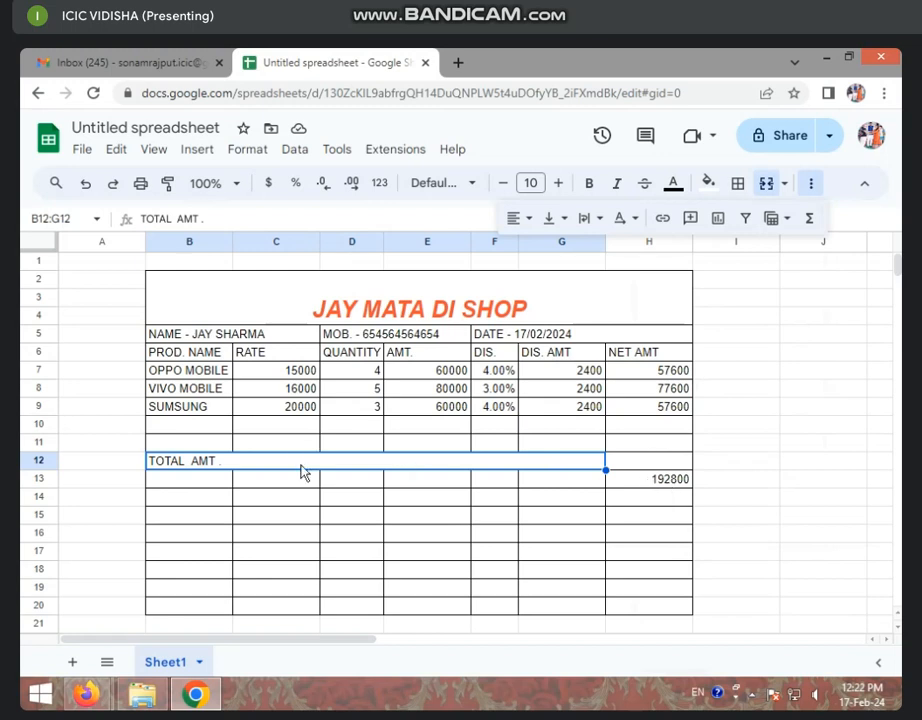
pyautogui.hotkey('ctrl', 'c')
pyautogui.click(197, 487)
pyautogui.hotkey('ctrl', 'v')
pyautogui.click(270, 463)
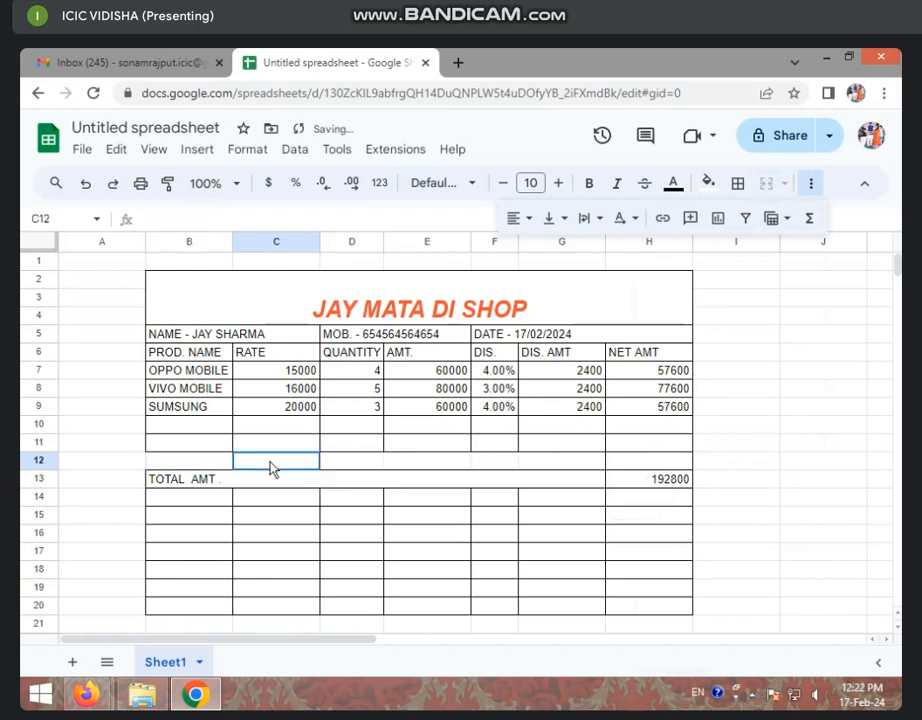